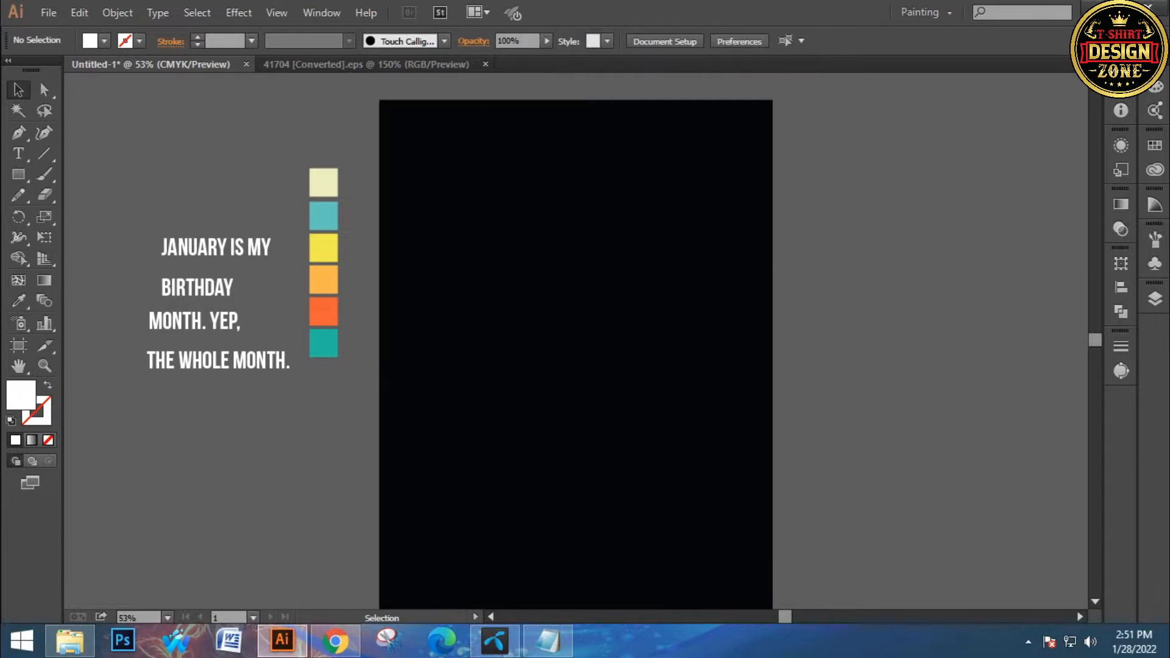
pyautogui.click(198, 289)
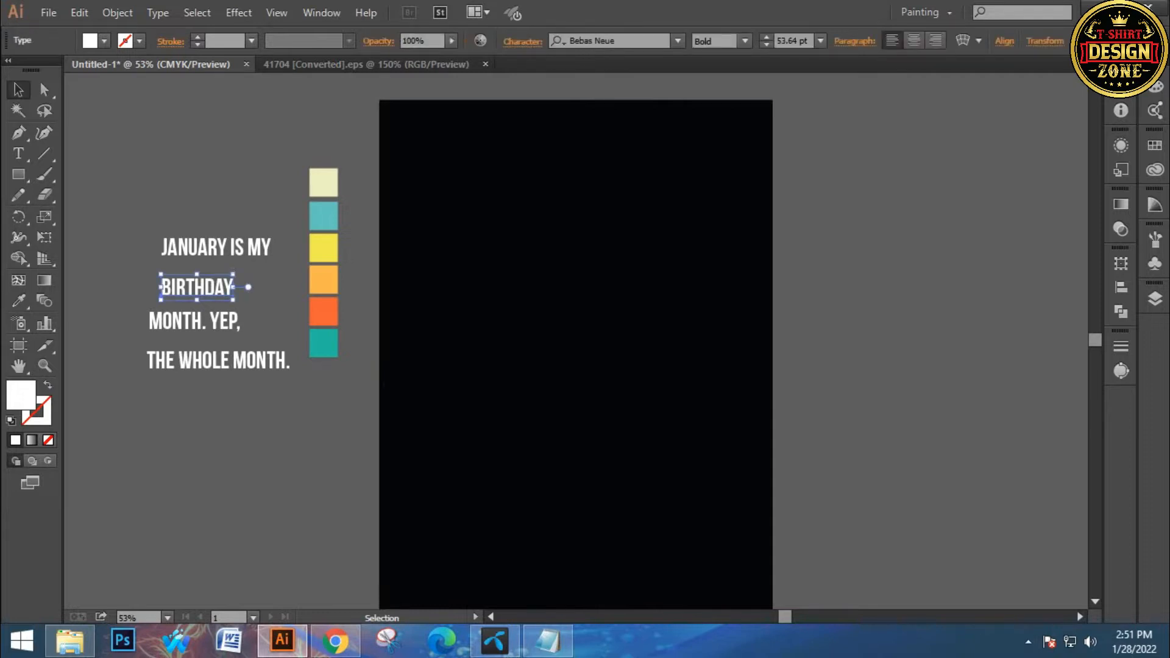
pyautogui.hotkey('ctrl', 'shift', 'a')
pyautogui.moveTo(142, 199); pyautogui.dragTo(241, 401)
pyautogui.hotkey('ctrl', 'shift', 'a')
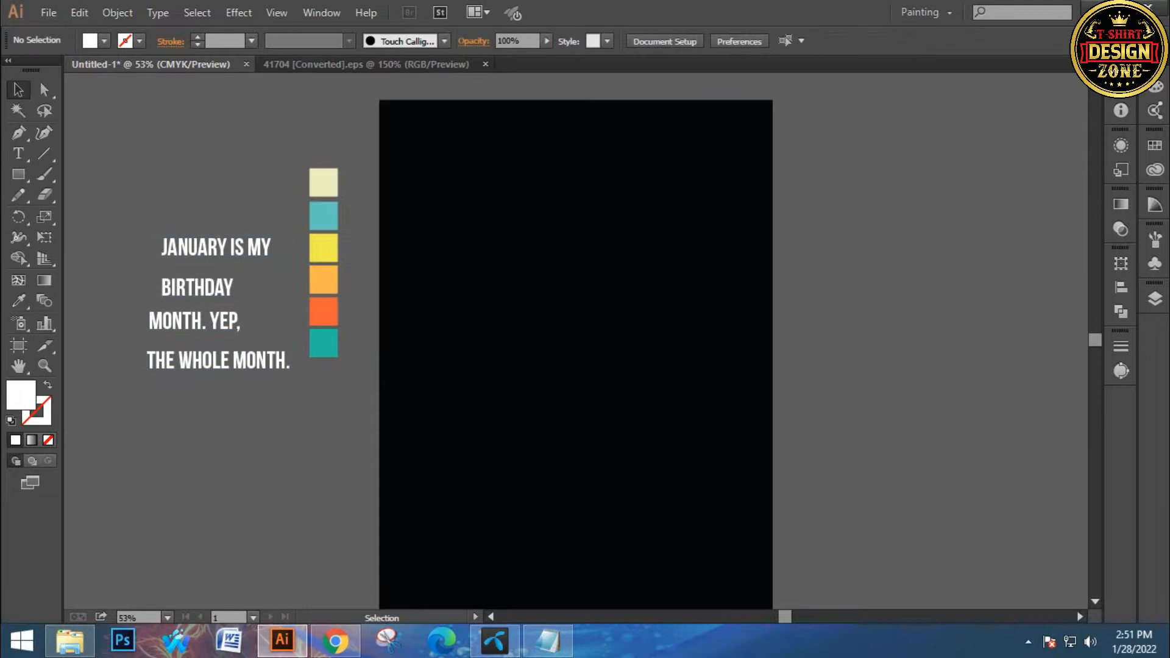
pyautogui.moveTo(169, 233); pyautogui.dragTo(232, 387)
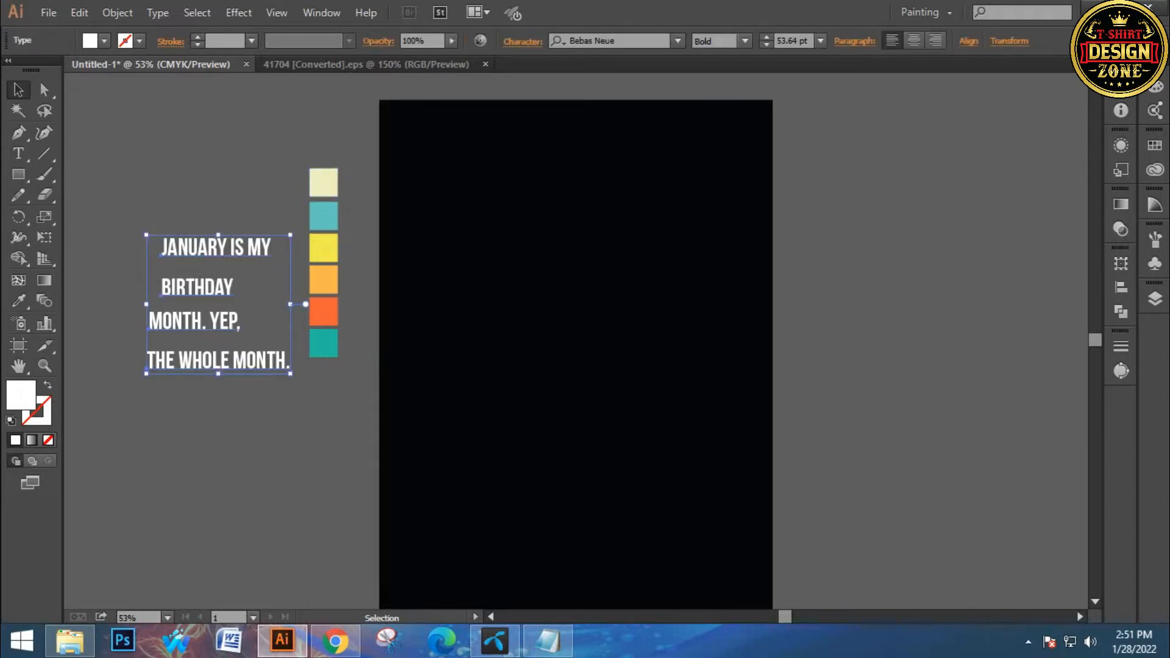
pyautogui.hotkey('ctrl', 'shift', 'a')
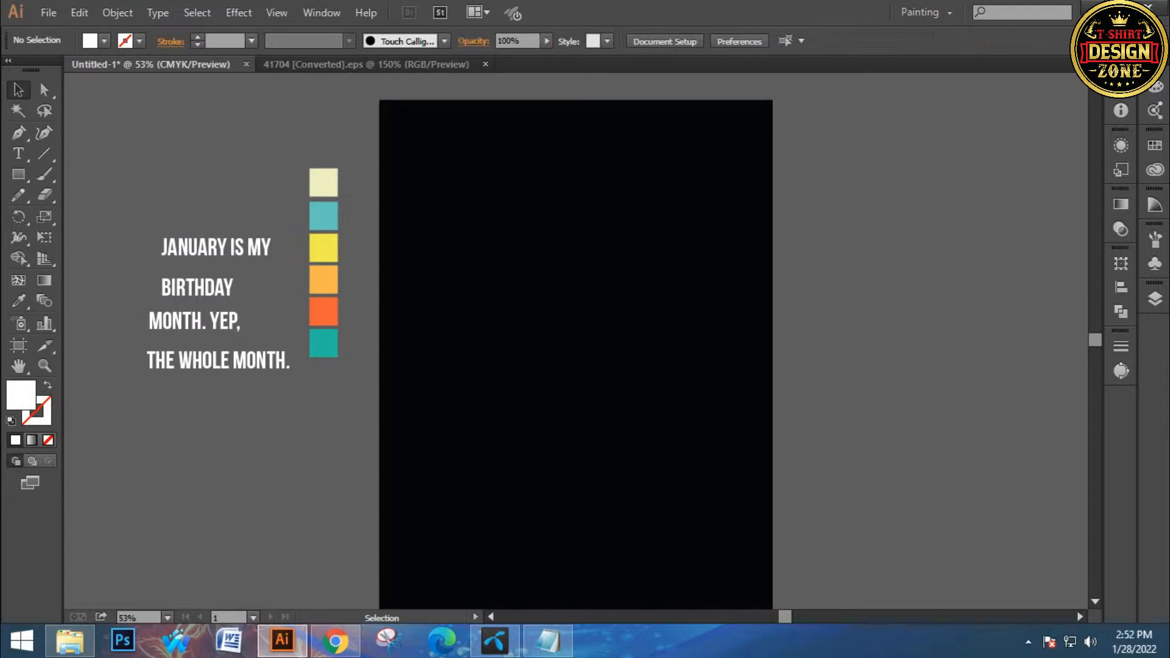
pyautogui.moveTo(215, 349); pyautogui.dragTo(280, 377)
pyautogui.click(269, 408)
pyautogui.moveTo(382, 139); pyautogui.dragTo(304, 365)
pyautogui.click(299, 399)
pyautogui.moveTo(423, 131); pyautogui.dragTo(305, 362)
pyautogui.hotkey('ctrl', 'shift', 'a')
pyautogui.scroll(-1, 576, 341)
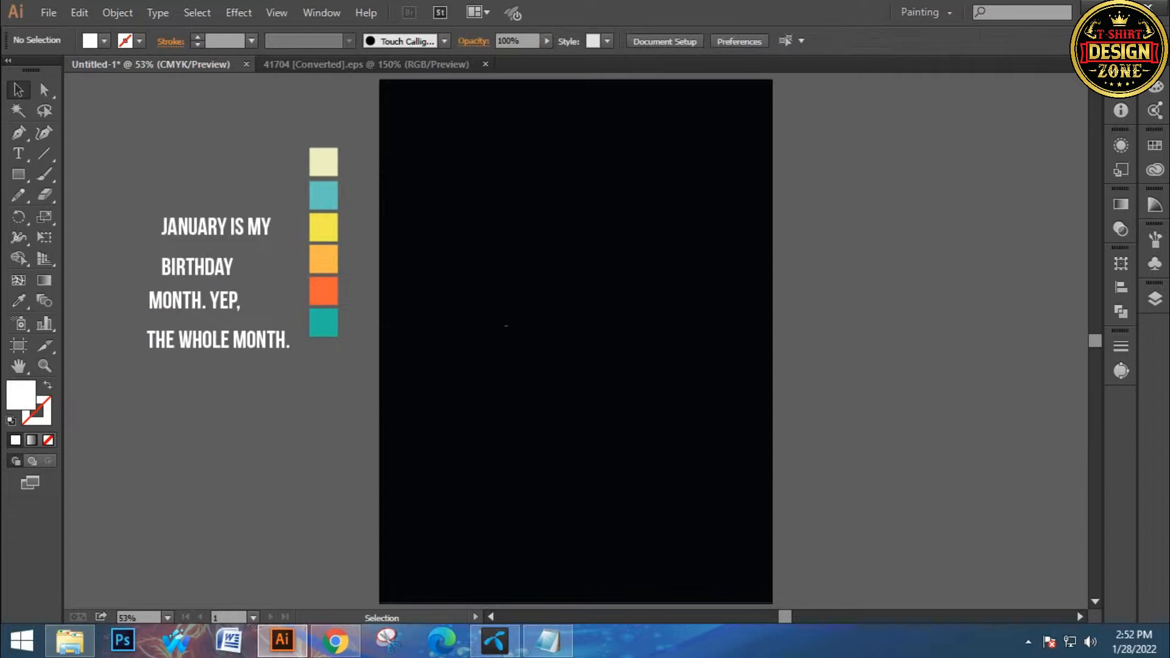
# Duplicate the four white text lines beside the colour swatches onto the middle of the black artboard.
pyautogui.moveTo(130, 196); pyautogui.dragTo(263, 366)
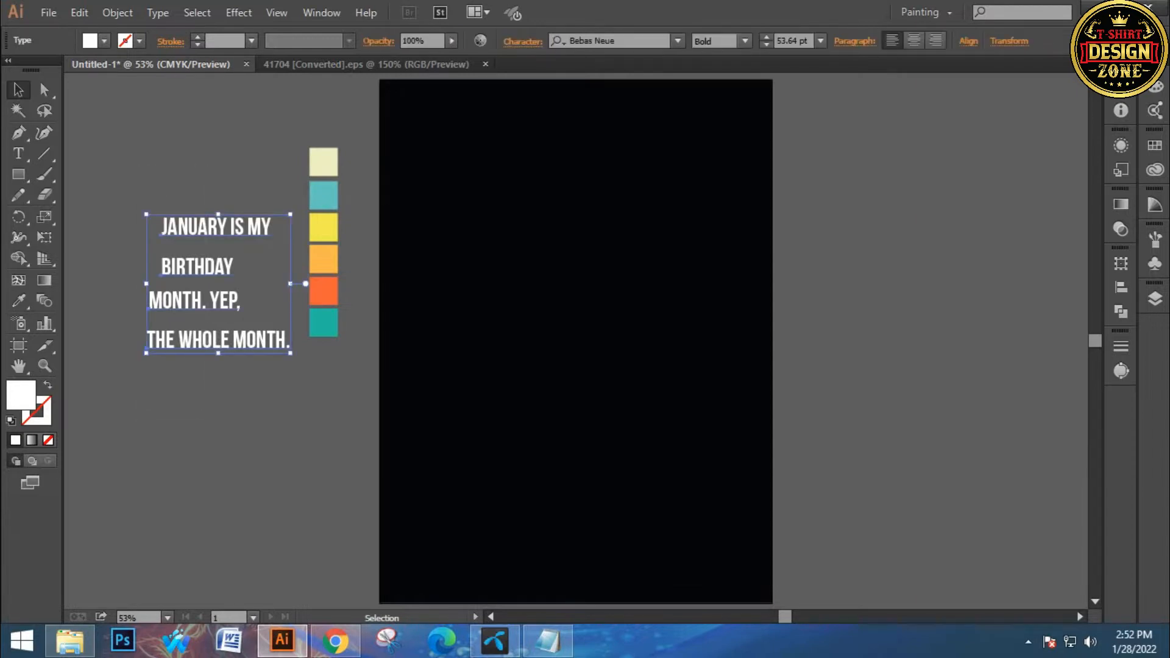
pyautogui.moveTo(204, 264); pyautogui.dragTo(519, 257)
pyautogui.hotkey('ctrl', 'shift', 'a')
pyautogui.moveTo(434, 175); pyautogui.dragTo(530, 345)
pyautogui.moveTo(538, 293); pyautogui.dragTo(570, 339)
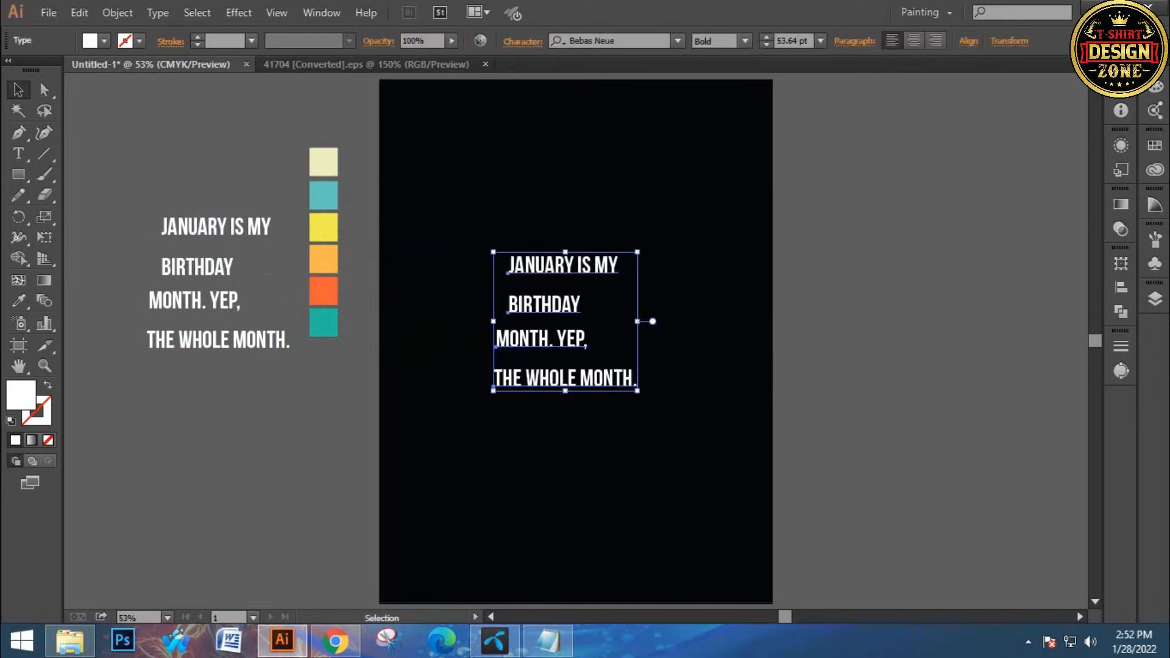
pyautogui.hotkey('ctrl', 'shift', 'a')
# Reposition the four copied text lines individually into a roughly centred, evenly spaced stack on the black artboard.
pyautogui.moveTo(549, 265); pyautogui.dragTo(549, 233)
pyautogui.moveTo(509, 312); pyautogui.dragTo(517, 290)
pyautogui.moveTo(506, 339); pyautogui.dragTo(511, 334)
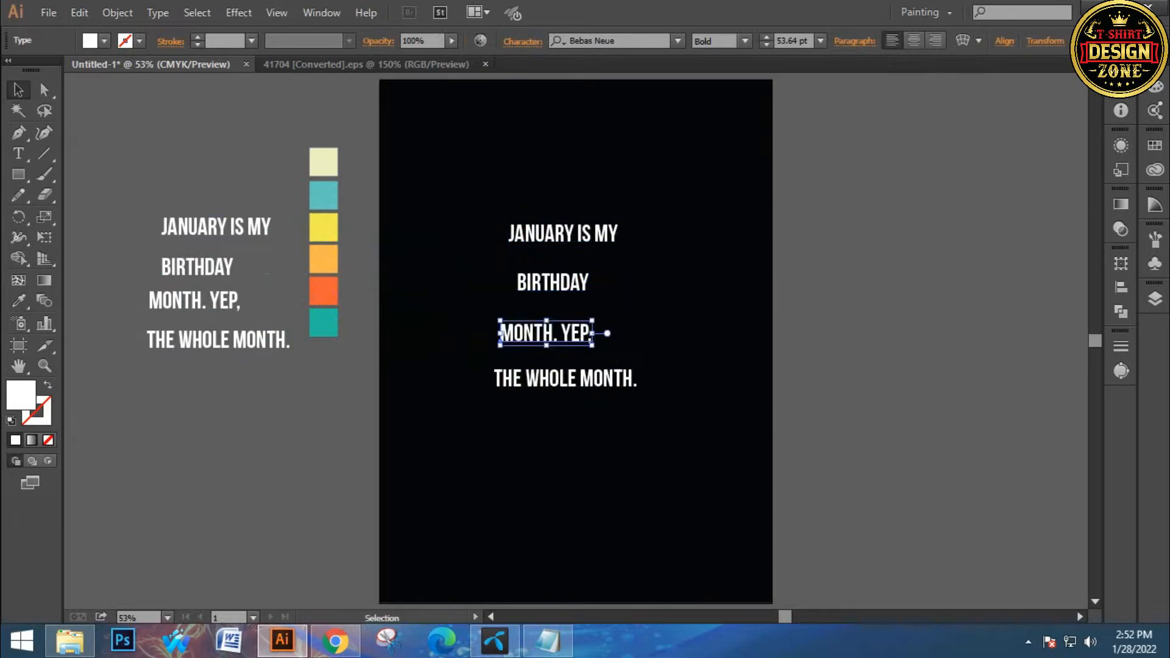
pyautogui.moveTo(536, 379); pyautogui.dragTo(531, 379)
pyautogui.hotkey('ctrl', 'shift', 'a')
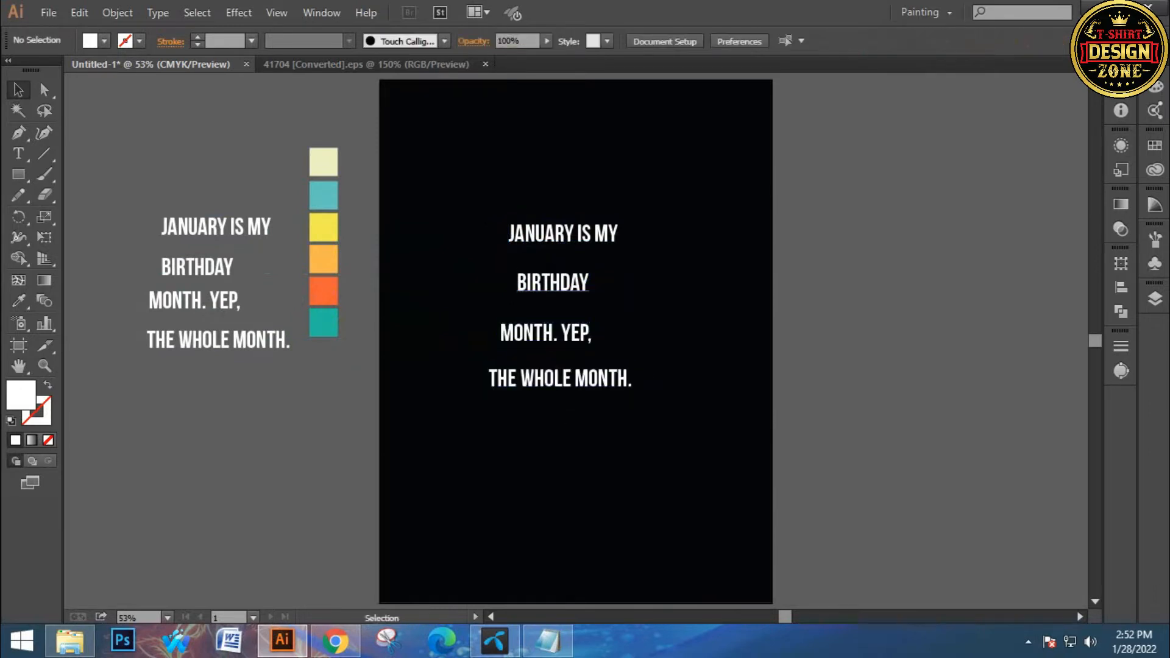
pyautogui.moveTo(549, 239); pyautogui.dragTo(548, 233)
pyautogui.moveTo(517, 292); pyautogui.dragTo(517, 291)
pyautogui.moveTo(501, 341); pyautogui.dragTo(501, 336)
pyautogui.moveTo(509, 378); pyautogui.dragTo(501, 379)
pyautogui.hotkey('ctrl', 'shift', 'a')
pyautogui.moveTo(570, 282); pyautogui.dragTo(570, 274)
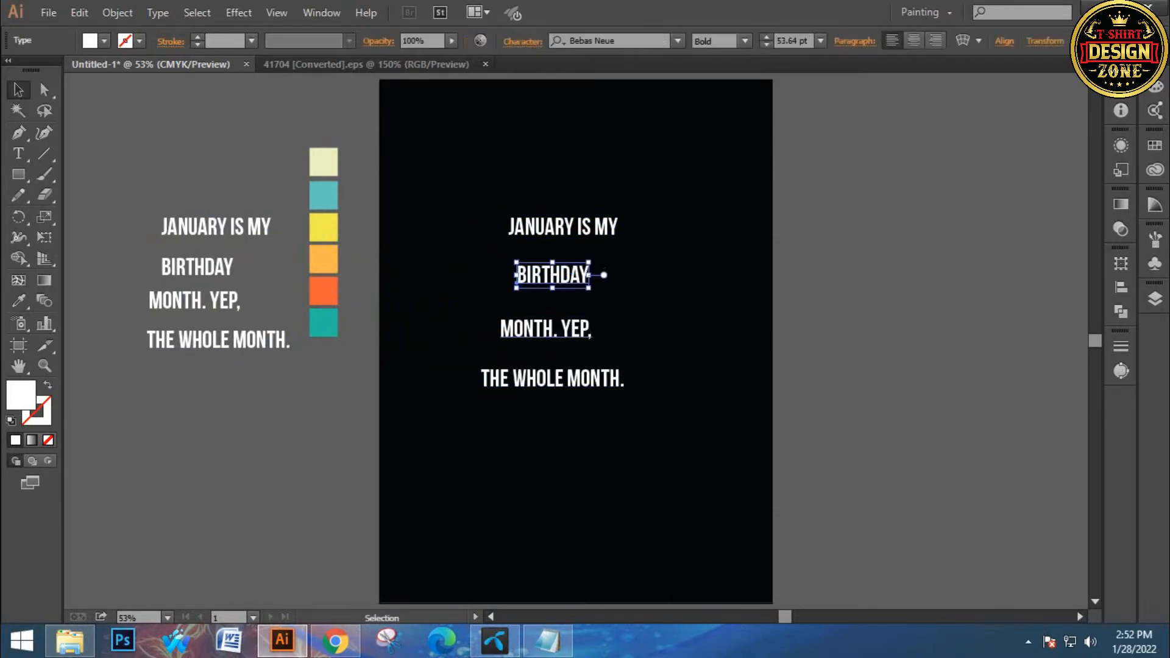
pyautogui.moveTo(537, 329); pyautogui.dragTo(536, 317)
pyautogui.moveTo(612, 378); pyautogui.dragTo(612, 360)
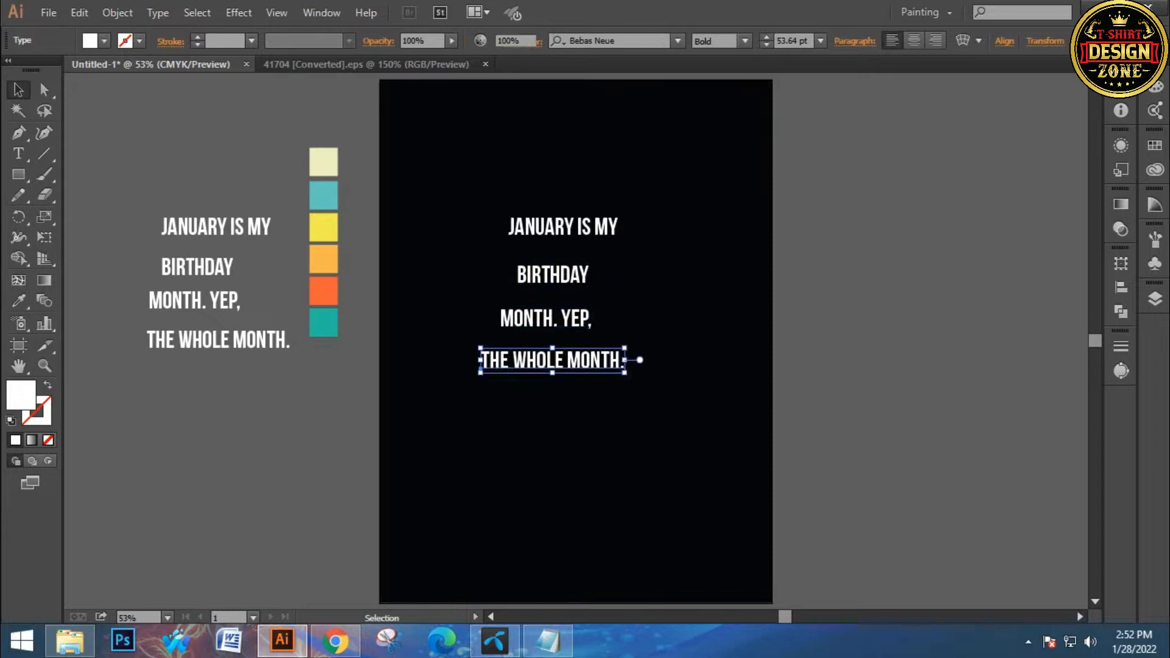
pyautogui.hotkey('ctrl', 'shift', 'a')
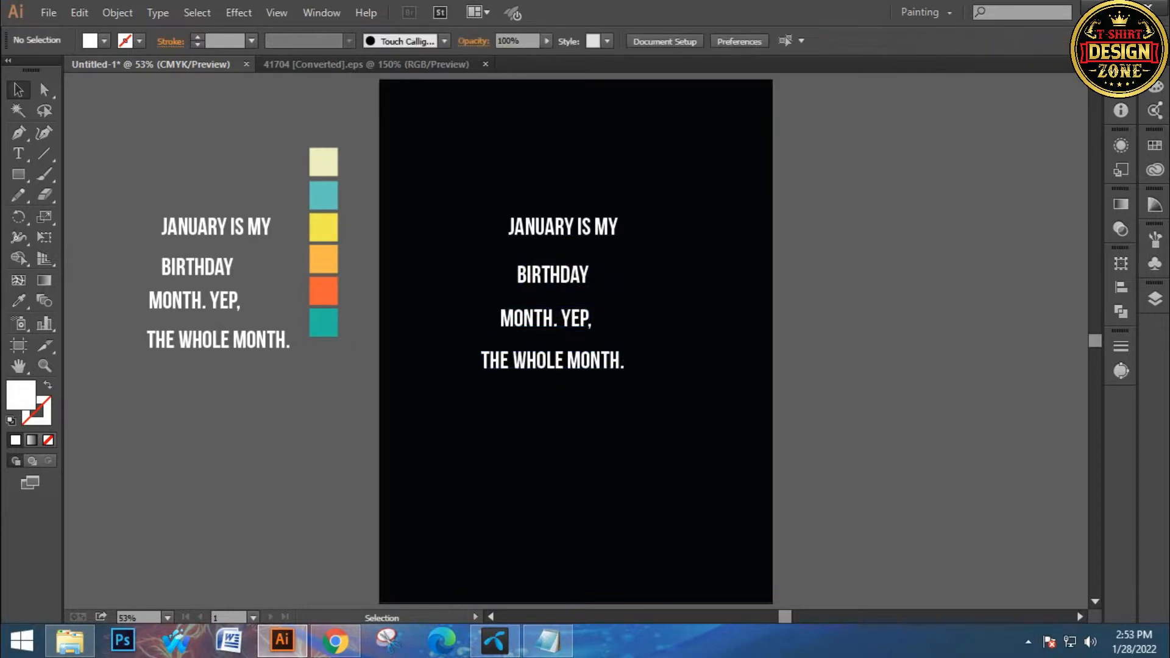
pyautogui.moveTo(464, 159); pyautogui.dragTo(635, 419)
pyautogui.hotkey('ctrl', 'shift', 'a')
pyautogui.click(552, 277)
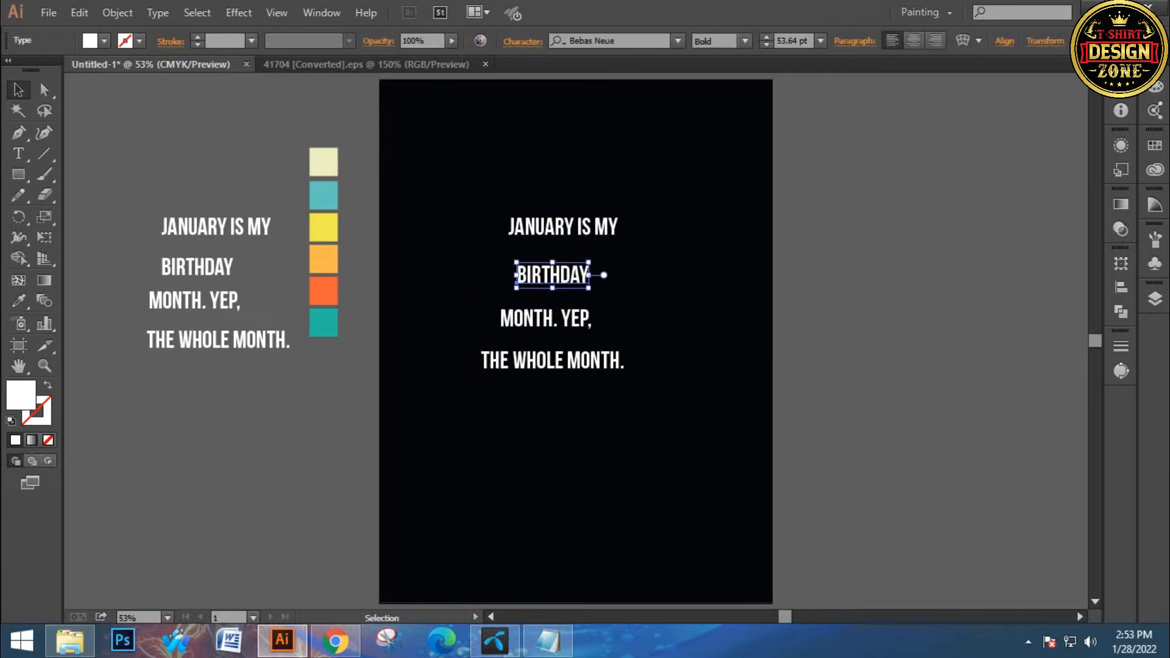
pyautogui.hotkey('ctrl', 'shift', 'a')
pyautogui.moveTo(474, 176); pyautogui.dragTo(563, 241)
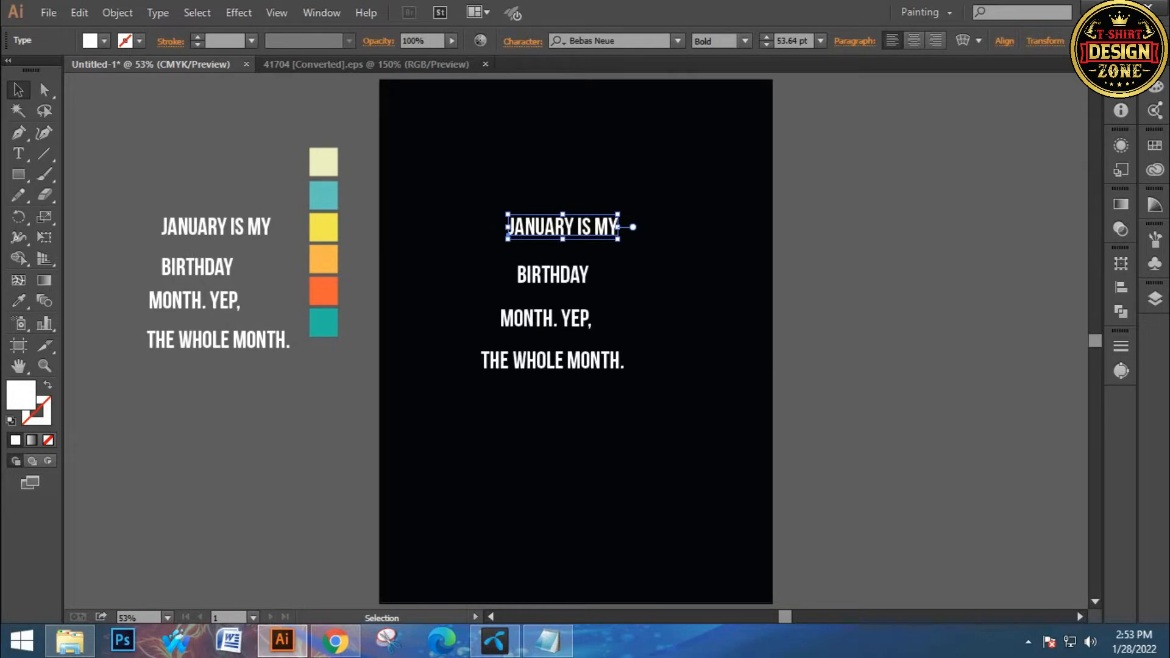
pyautogui.hotkey('ctrl', 'shift', 'a')
pyautogui.moveTo(468, 170); pyautogui.dragTo(573, 247)
pyautogui.hotkey('ctrl', 'shift', 'a')
pyautogui.moveTo(456, 157); pyautogui.dragTo(628, 373)
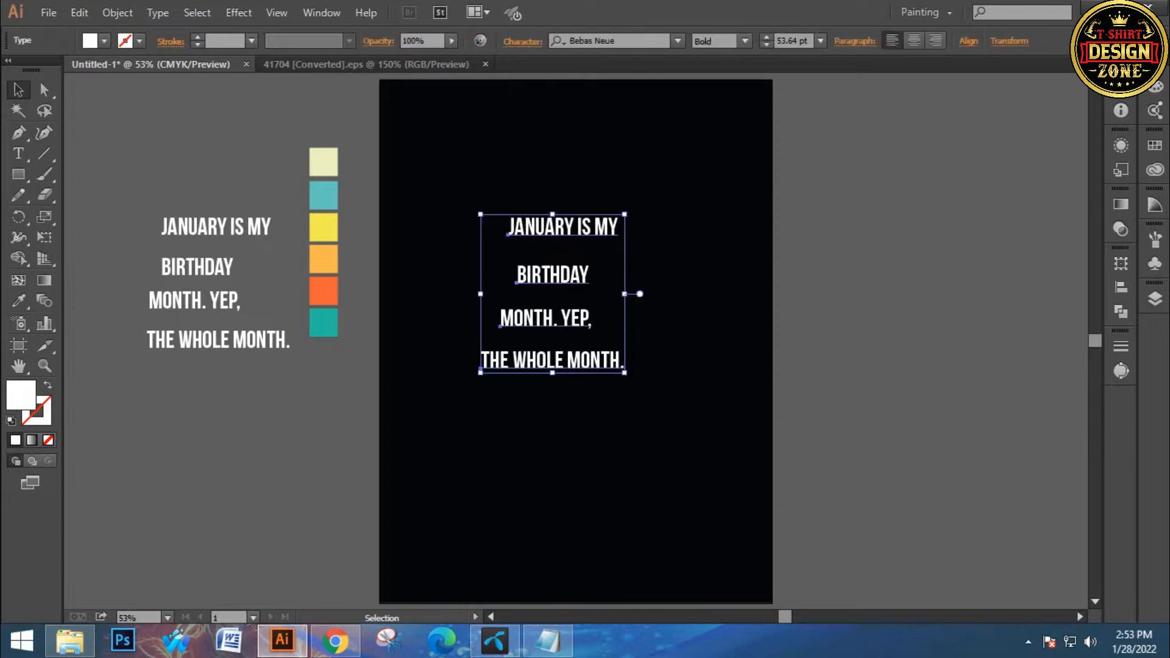
pyautogui.hotkey('ctrl', 'shift', 'a')
pyautogui.moveTo(476, 178); pyautogui.dragTo(585, 414)
pyautogui.hotkey('ctrl', 'shift', 'a')
pyautogui.moveTo(470, 179); pyautogui.dragTo(579, 382)
pyautogui.click(670, 211)
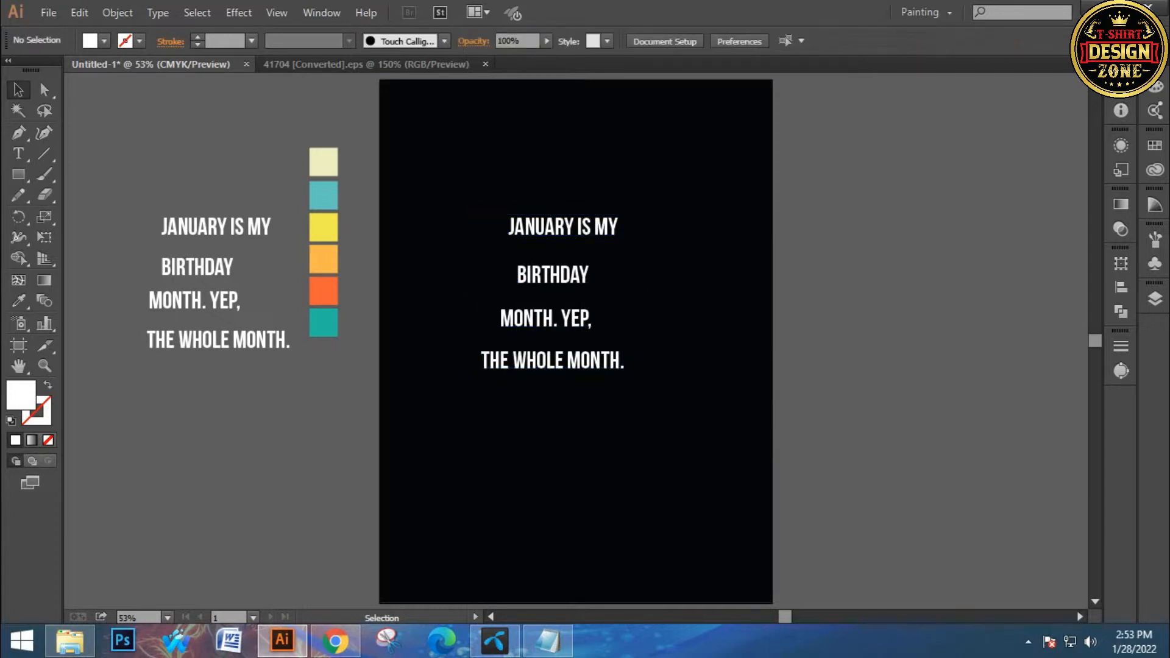
pyautogui.moveTo(433, 170); pyautogui.dragTo(583, 403)
pyautogui.click(585, 405)
pyautogui.moveTo(467, 167); pyautogui.dragTo(614, 370)
pyautogui.click(652, 390)
pyautogui.moveTo(457, 177); pyautogui.dragTo(616, 369)
pyautogui.click(652, 390)
pyautogui.moveTo(434, 169); pyautogui.dragTo(616, 370)
pyautogui.click(653, 390)
pyautogui.moveTo(467, 204); pyautogui.dragTo(542, 335)
pyautogui.click(652, 390)
# Scale the four artboard text lines up together to about 95 pt and shift them slightly down and to the right.
pyautogui.moveTo(467, 204); pyautogui.dragTo(586, 454)
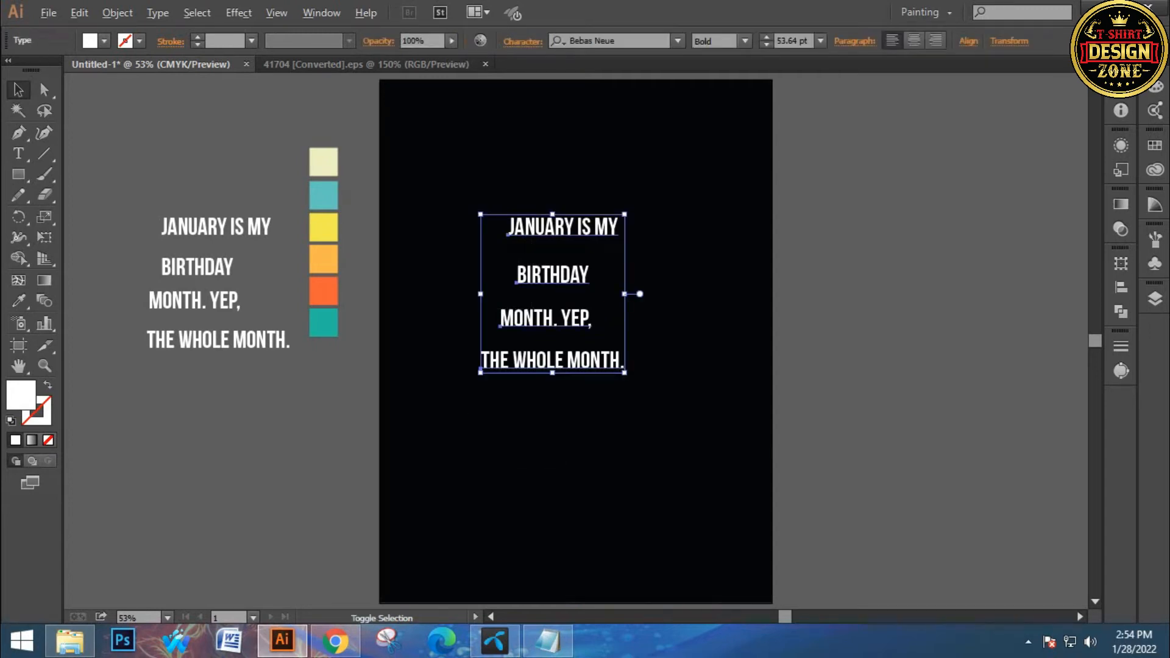
pyautogui.moveTo(625, 373); pyautogui.dragTo(680, 433)
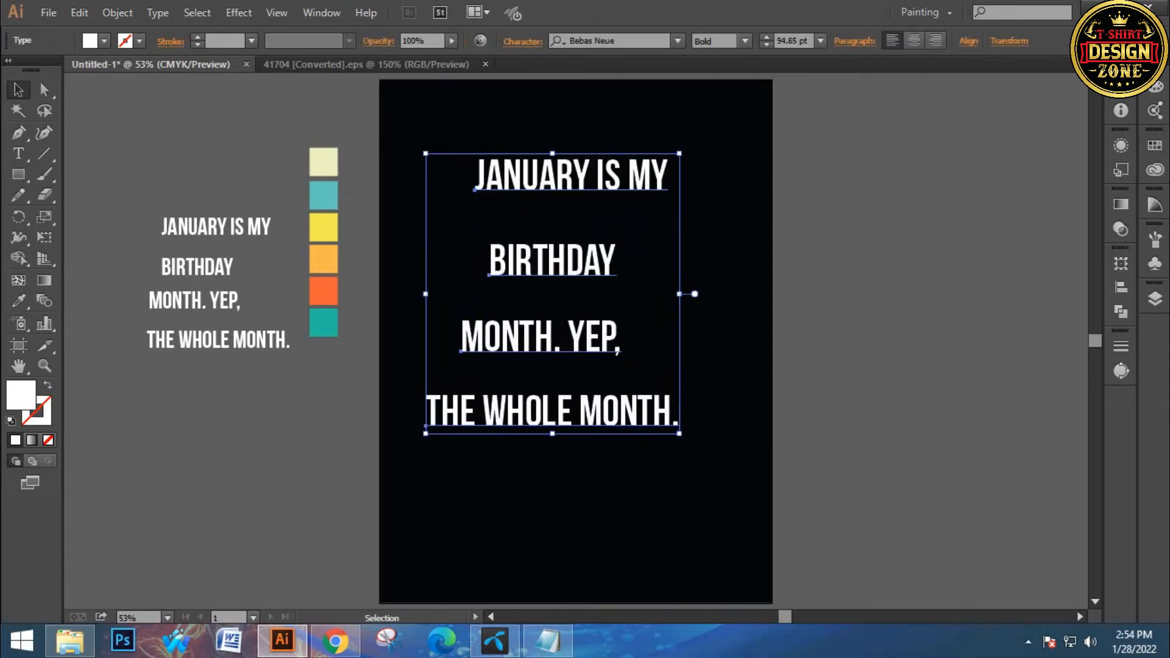
pyautogui.moveTo(610, 326); pyautogui.dragTo(626, 367)
pyautogui.click(686, 372)
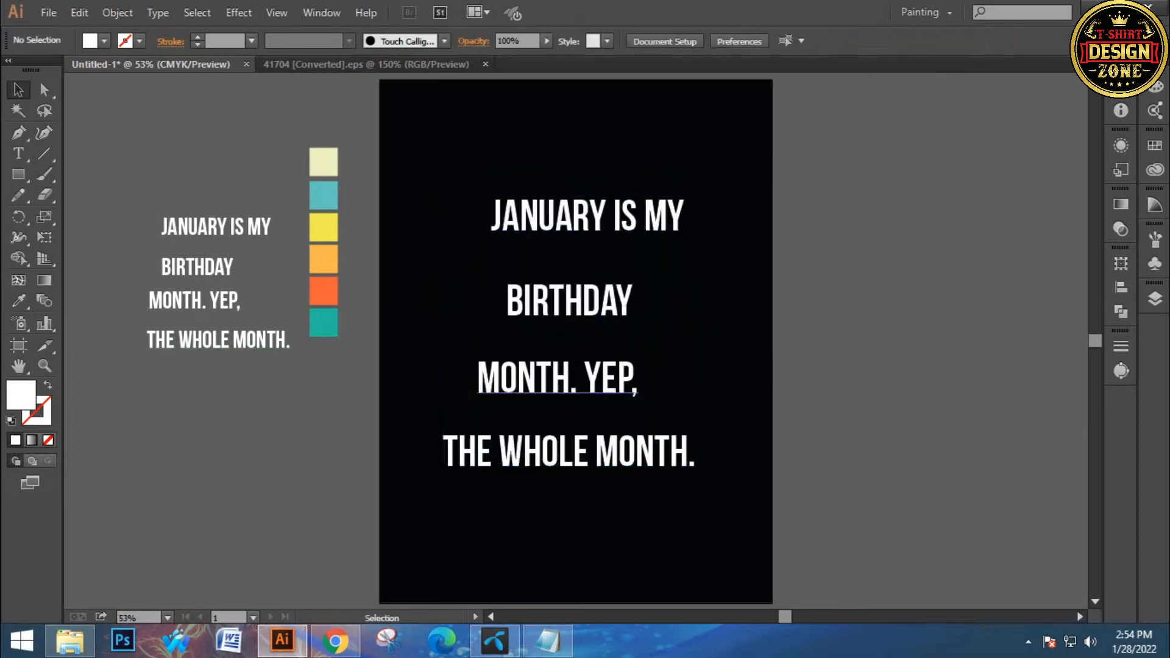
pyautogui.click(635, 393)
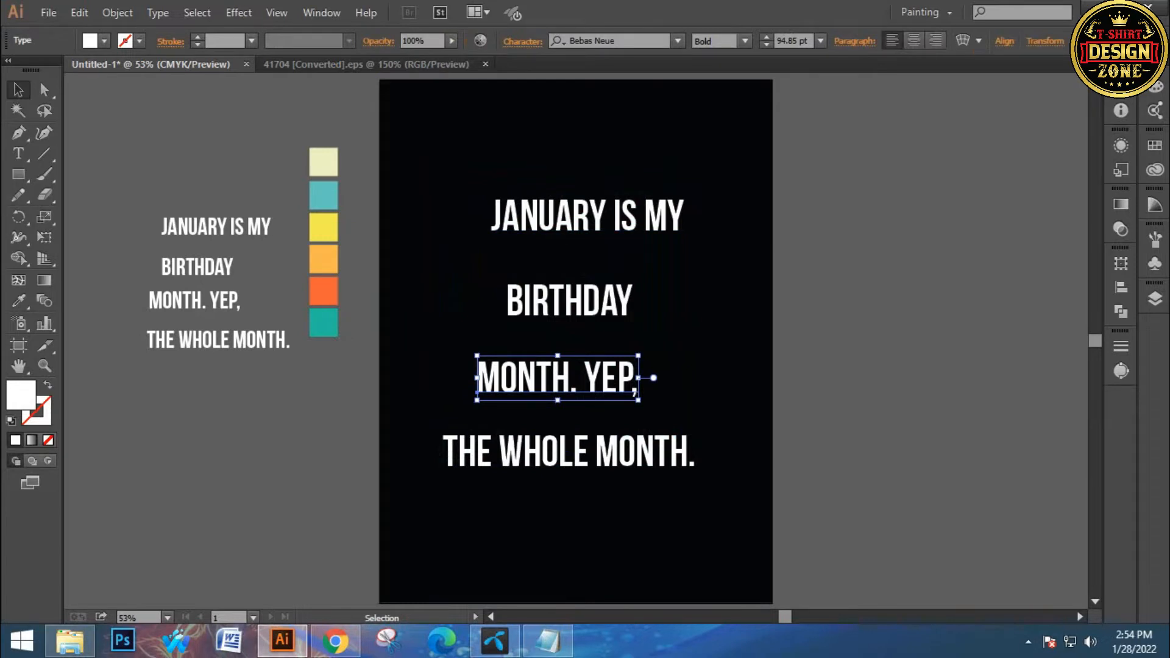
pyautogui.click(686, 381)
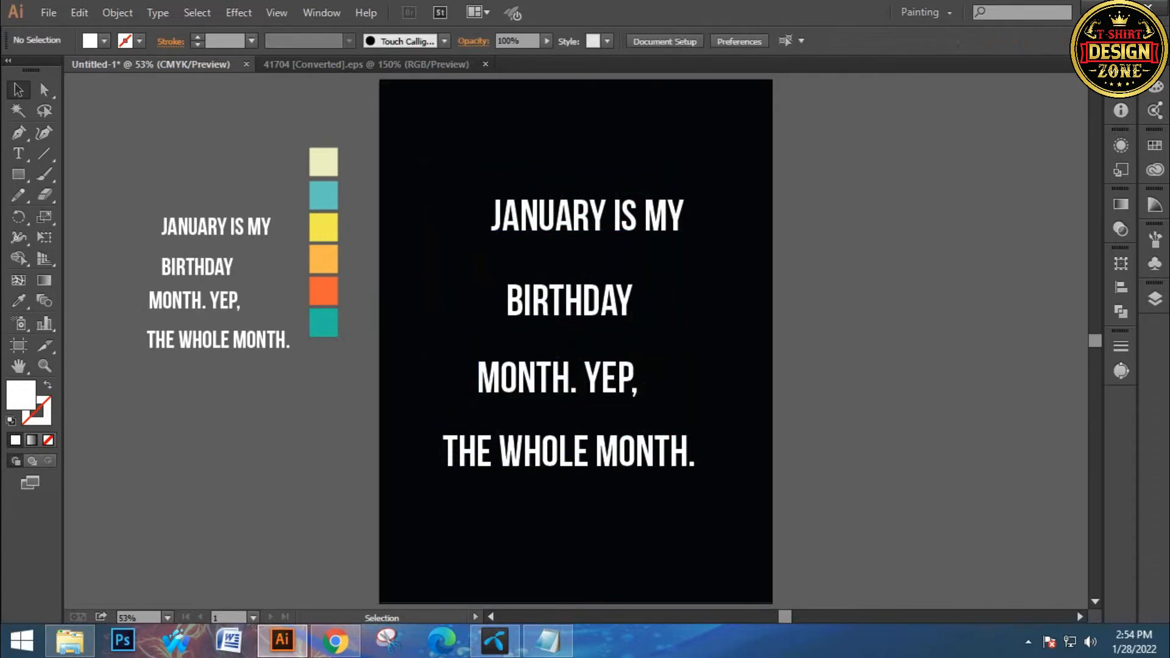
# Change the font of the artboard's "Birthday" line to Bubble Bobble.
pyautogui.click(601, 303)
pyautogui.click(604, 41)
pyautogui.write('bu')
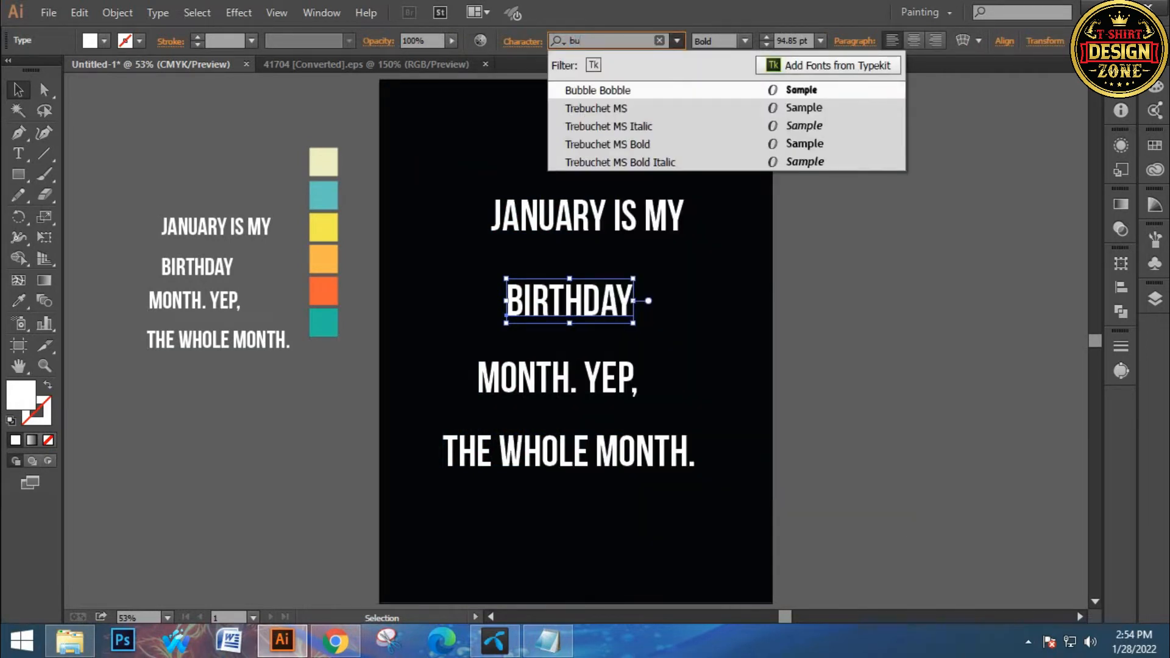
pyautogui.press('Return')
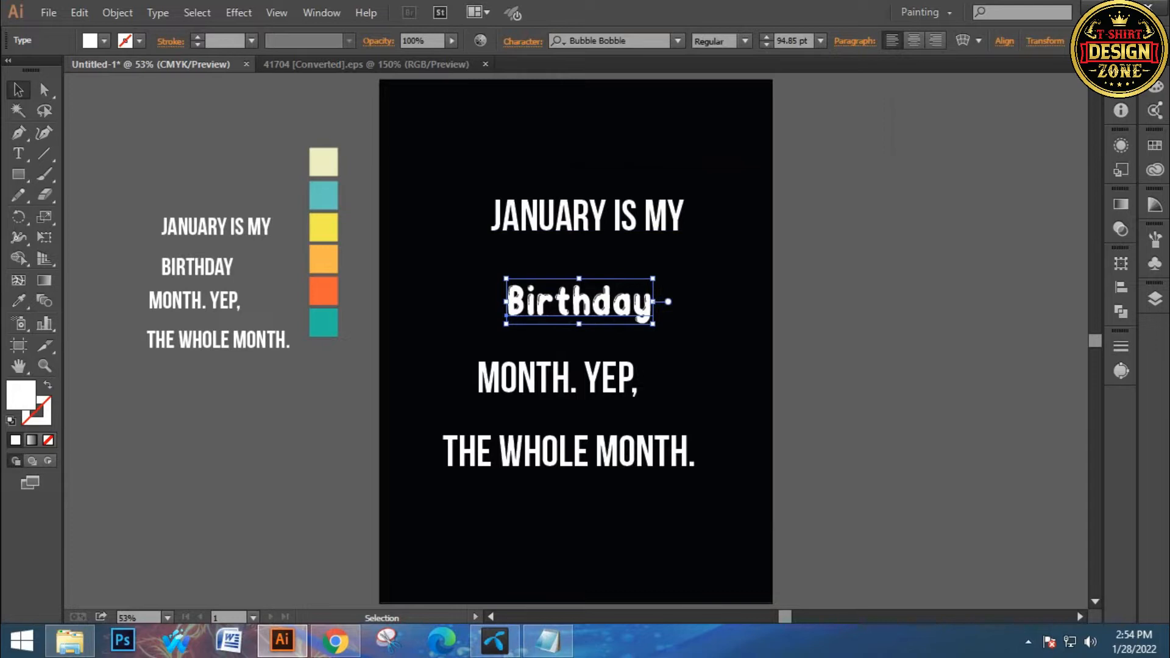
# Enlarge the artboard's "Birthday" line proportionally from its centre to about 176 pt.
pyautogui.click(711, 269)
pyautogui.click(579, 302)
pyautogui.moveTo(653, 323); pyautogui.dragTo(712, 343)
pyautogui.click(725, 366)
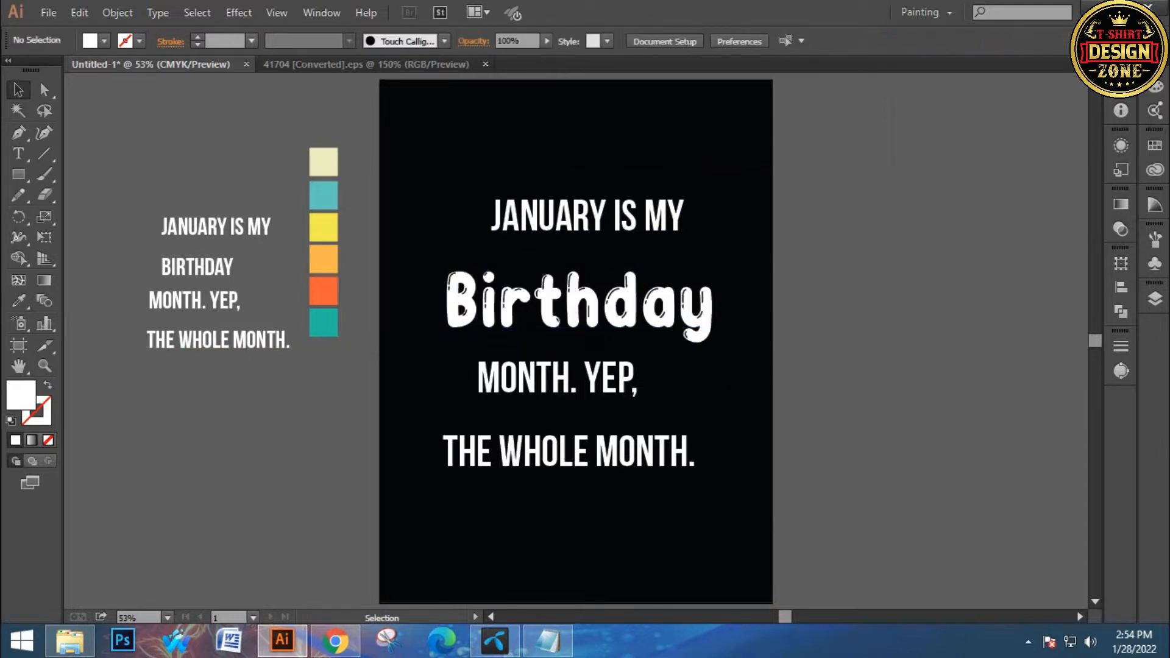
# Change the font of the artboard's "Month. Yep," line to Milky Nice.
pyautogui.moveTo(579, 342); pyautogui.dragTo(548, 303)
pyautogui.click(527, 338)
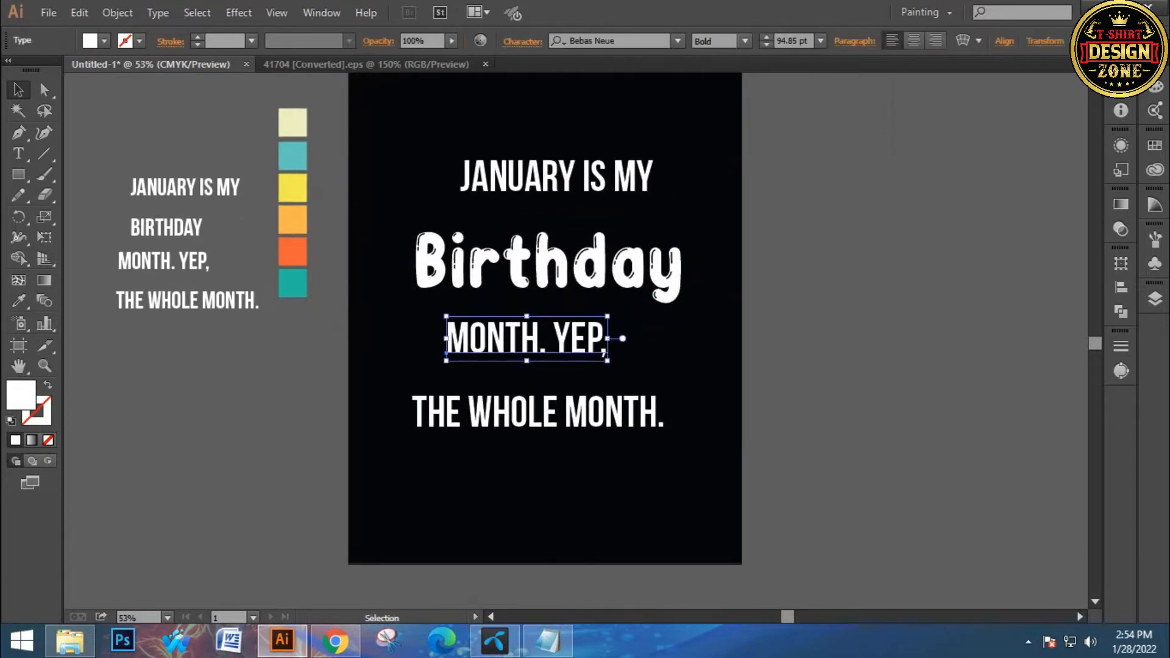
pyautogui.click(636, 41)
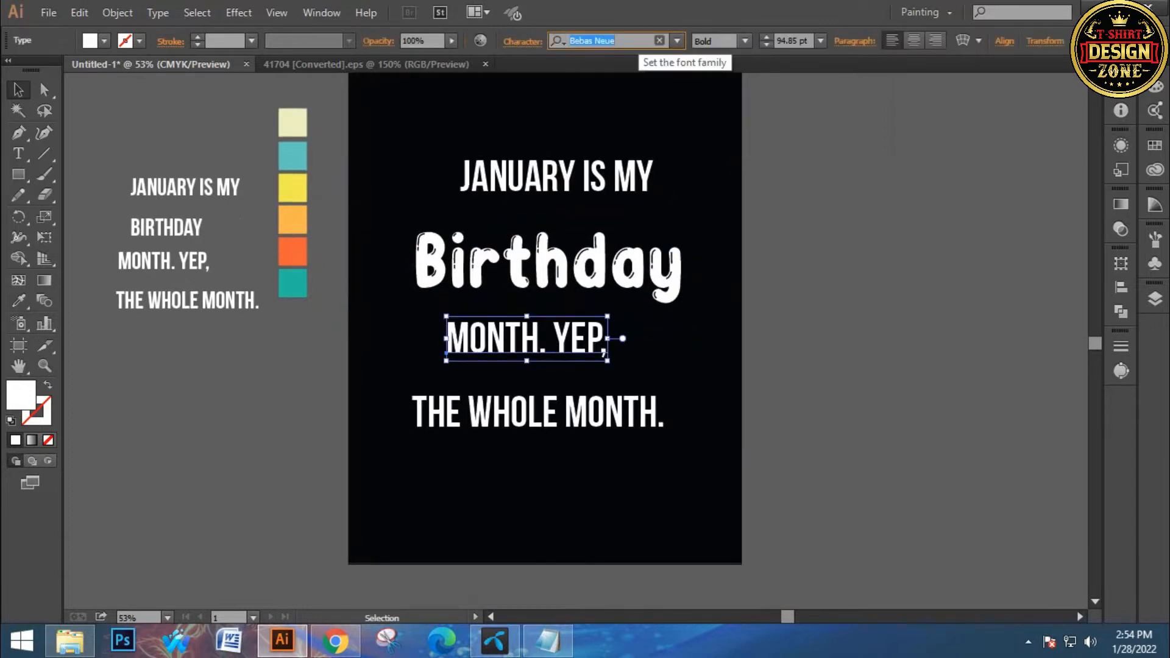
pyautogui.write('mu')
pyautogui.press('BackSpace')
pyautogui.write('il')
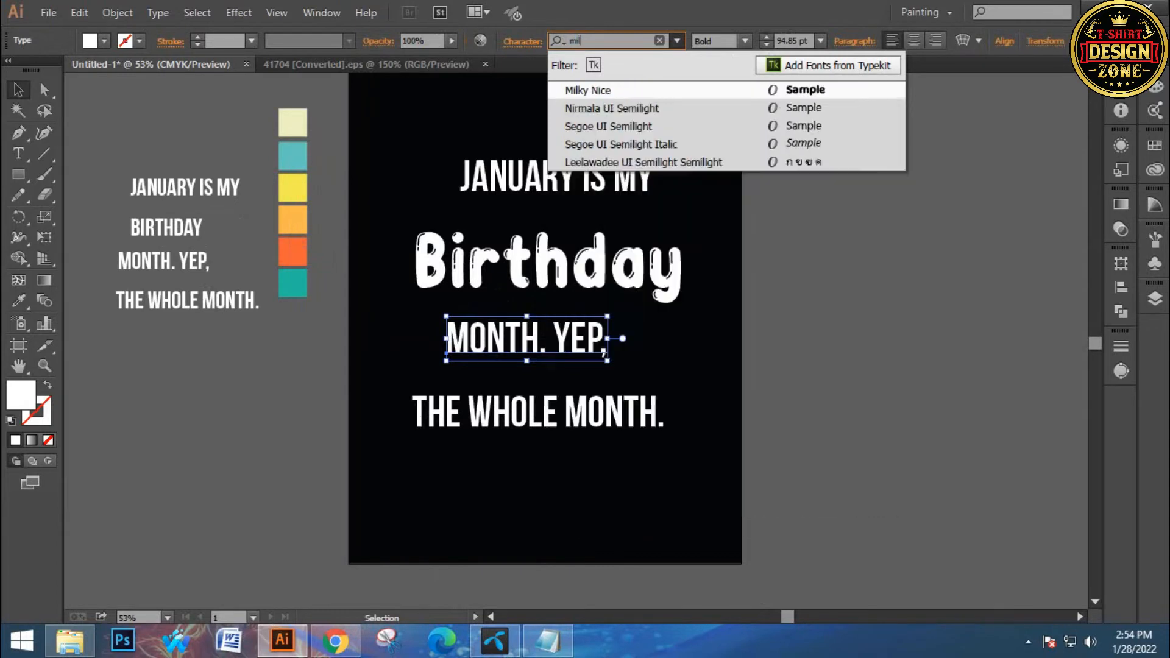
pyautogui.press('Return')
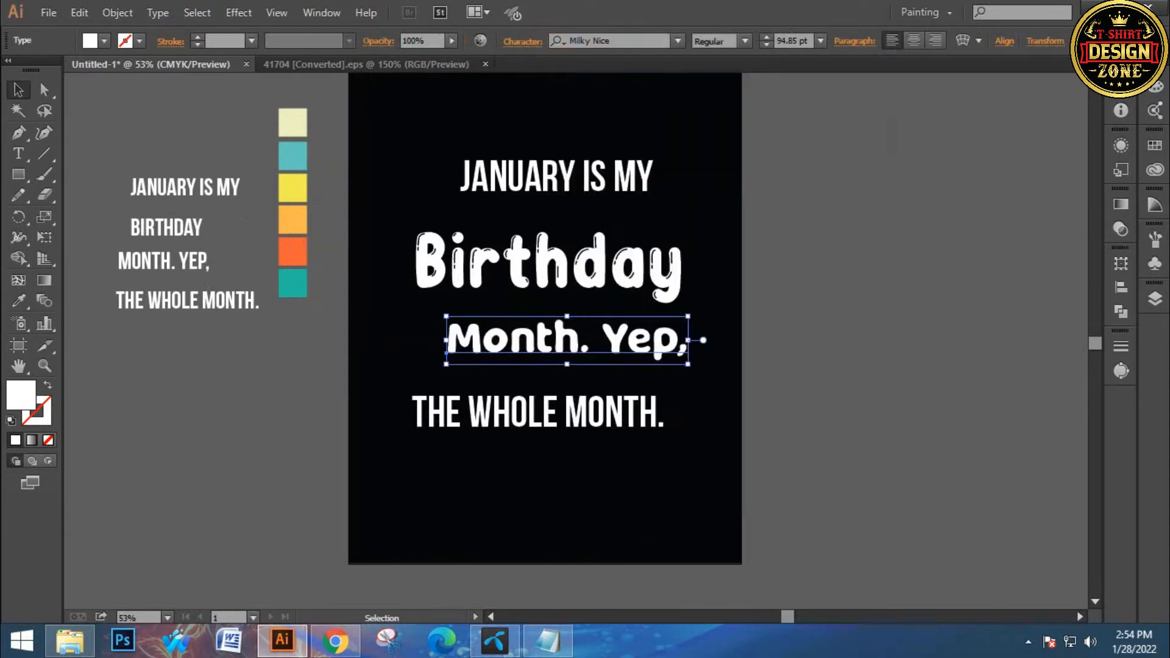
# Match the artboard's "The Whole Month." line to the Milky Nice style of "Month. Yep," with the Eyedropper.
pyautogui.click(695, 399)
pyautogui.click(634, 414)
pyautogui.press('i')
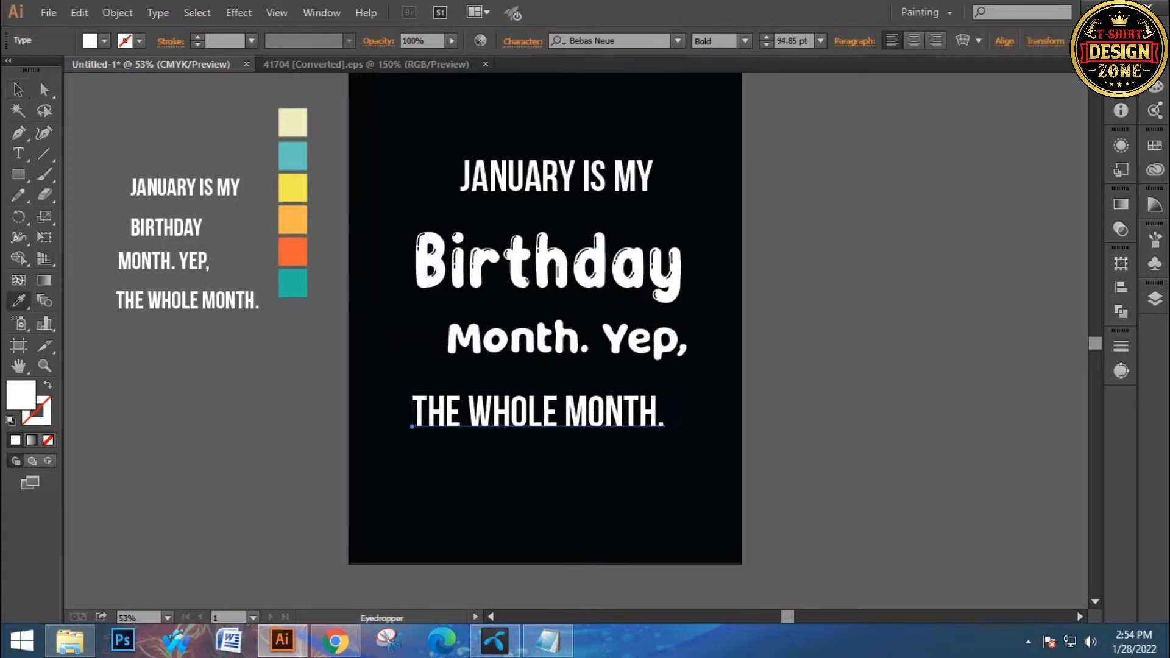
pyautogui.click(549, 263)
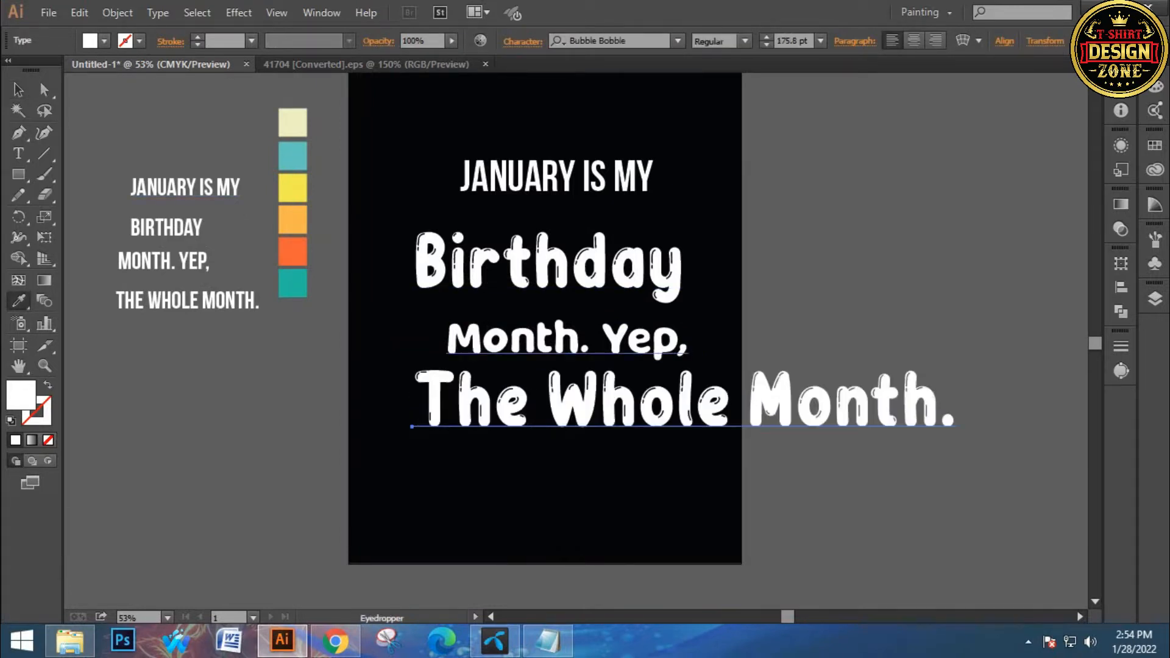
pyautogui.click(567, 339)
pyautogui.press('v')
# Change the font of the artboard's "January is my" line to Explorer Condensed Regular.
pyautogui.moveTo(465, 121); pyautogui.dragTo(602, 159)
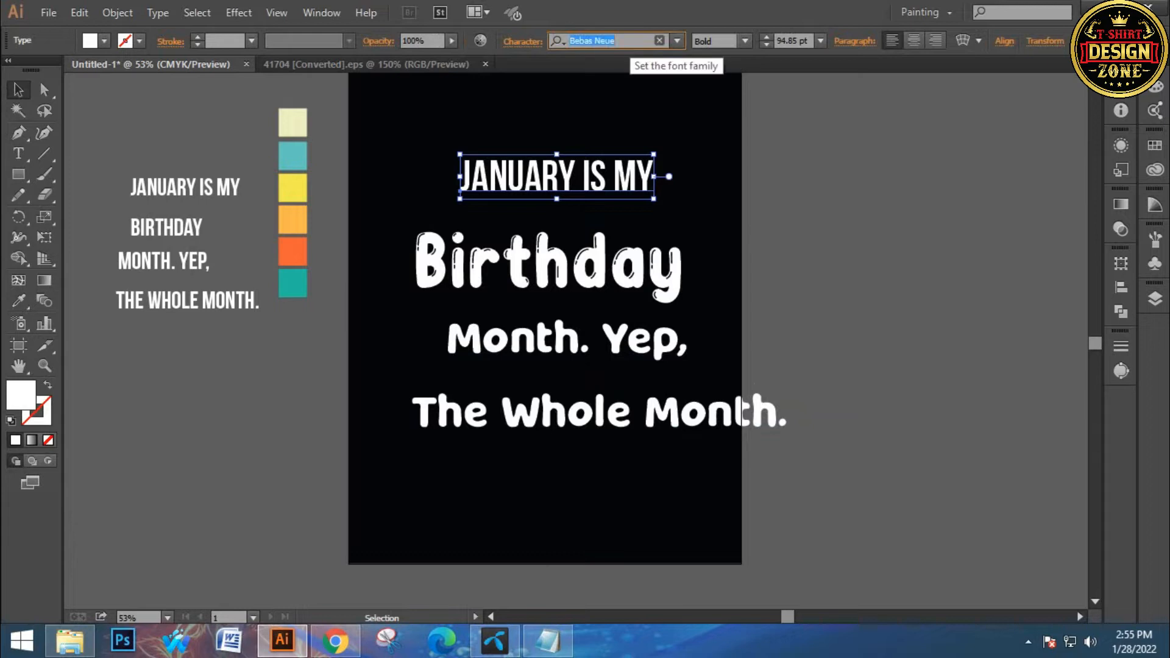
pyautogui.write('ex')
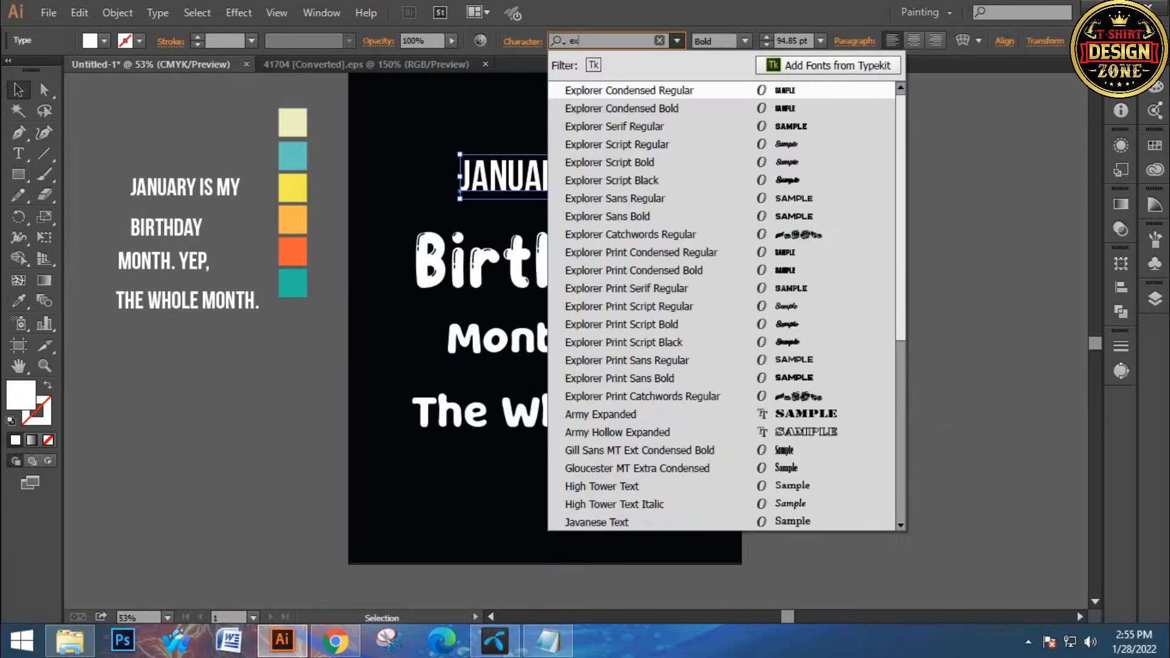
pyautogui.press('Return')
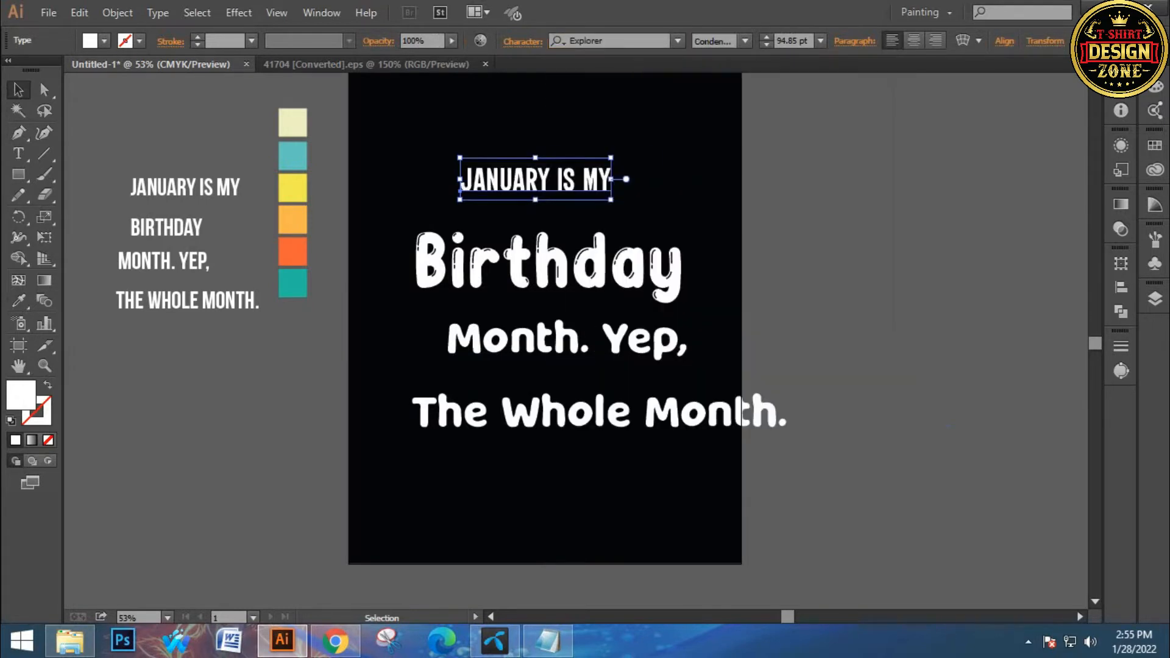
# Convert all four artboard text lines to outlines and align them on their horizontal centres.
pyautogui.click(949, 425)
pyautogui.moveTo(687, 499); pyautogui.dragTo(487, 177)
pyautogui.rightClick(515, 174)
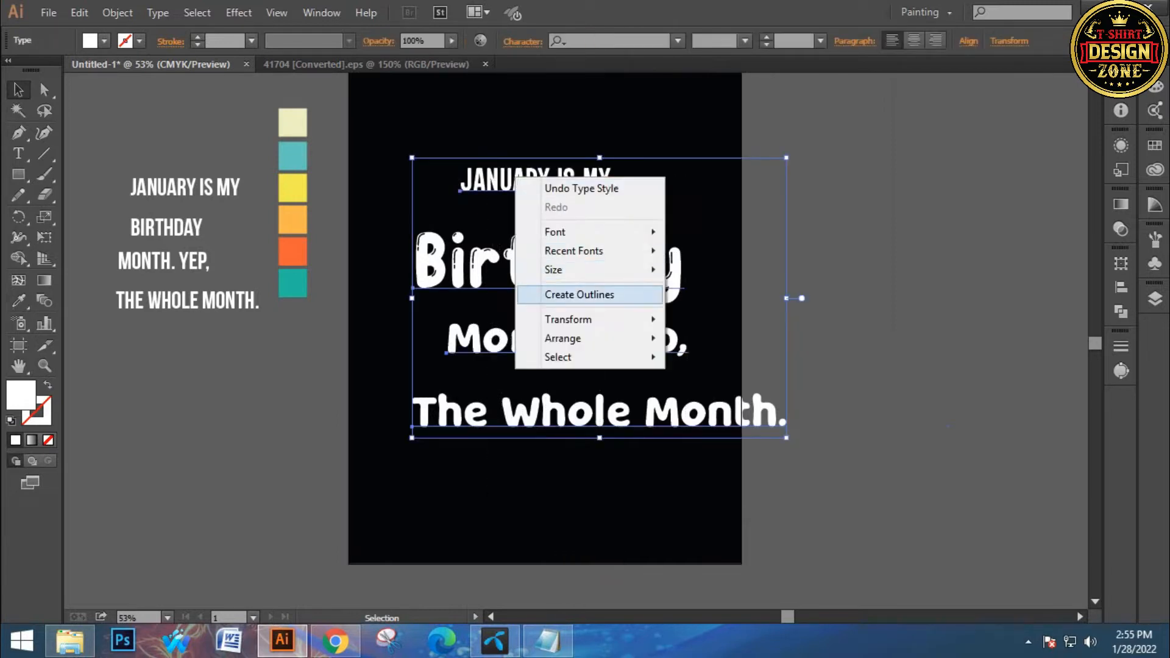
pyautogui.click(561, 296)
pyautogui.click(727, 41)
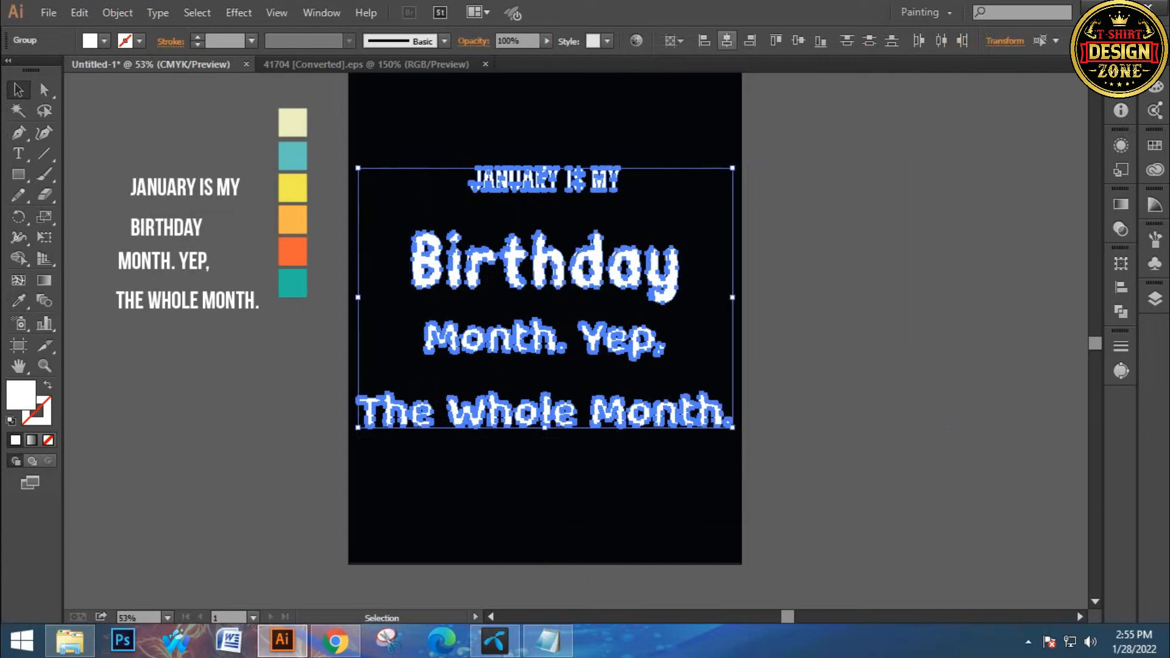
# Scale the artboard's "The Whole Month." line down slightly and enlarge the "Birthday" line, keeping both centred.
pyautogui.click(853, 183)
pyautogui.click(718, 427)
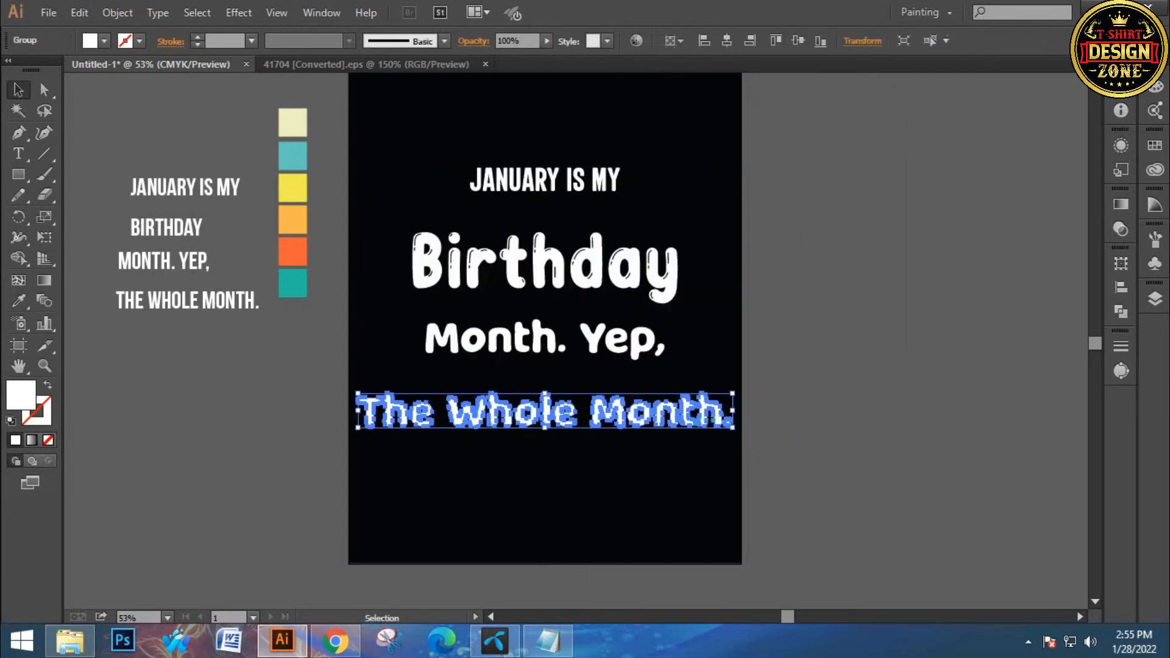
pyautogui.moveTo(732, 428); pyautogui.dragTo(716, 426)
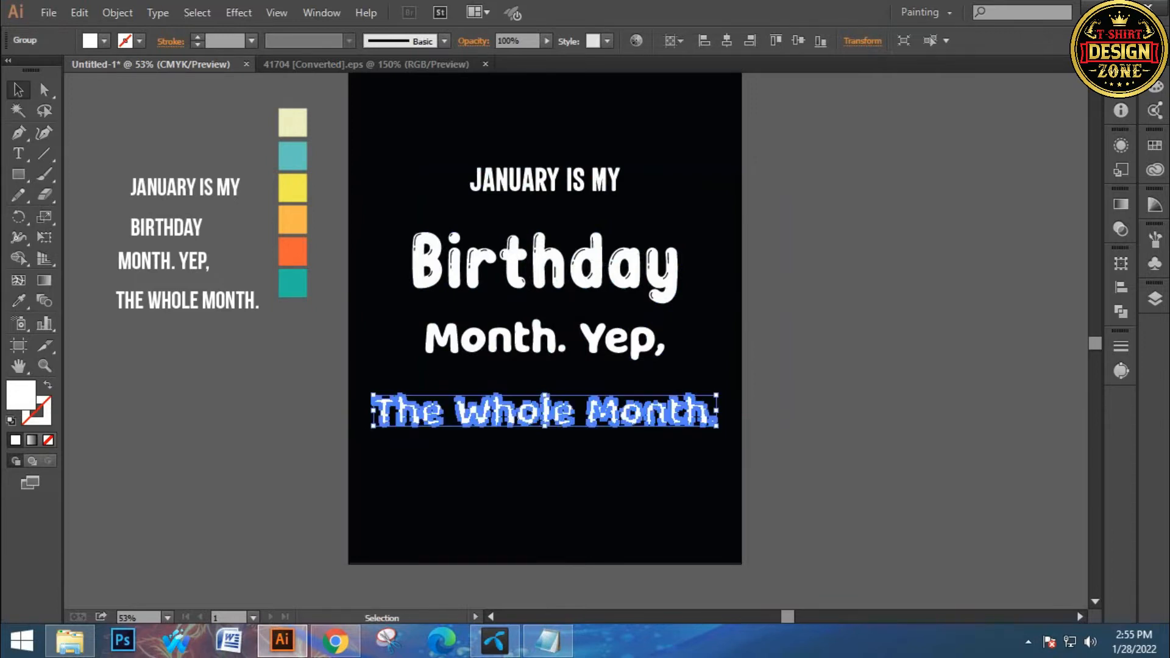
pyautogui.click(673, 268)
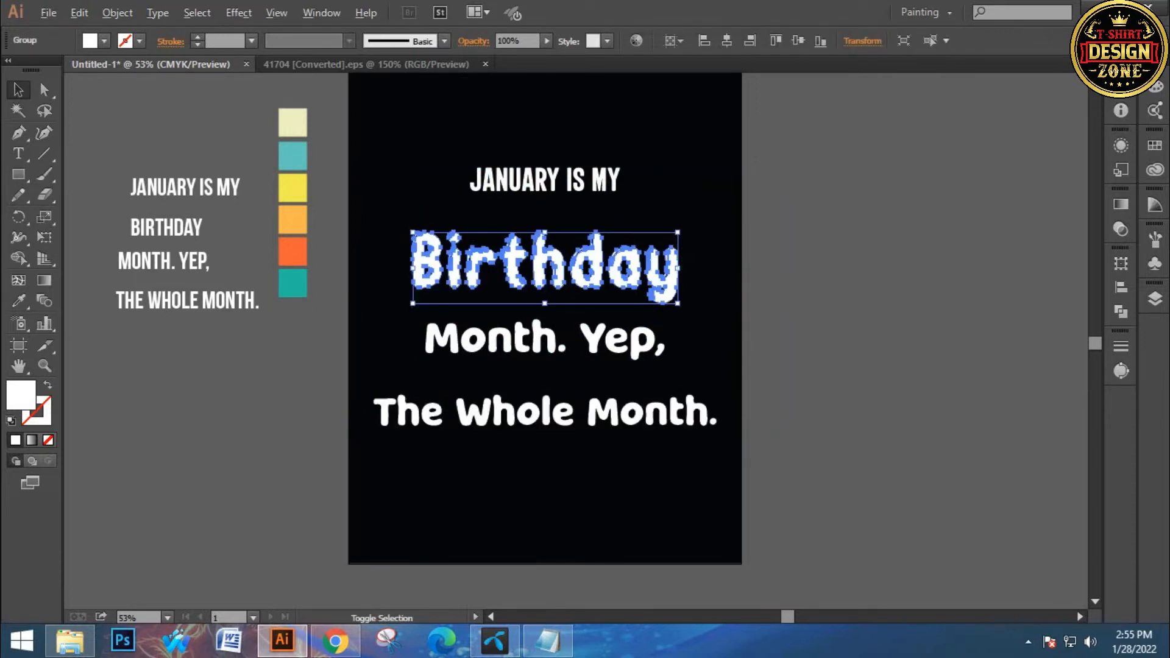
pyautogui.moveTo(678, 303); pyautogui.dragTo(706, 313)
# Show the rulers and place vertical guides at the left and right edges of the artboard's "Birthday" line.
pyautogui.press('a')
pyautogui.hotkey('ctrl', 'r')
pyautogui.press('v')
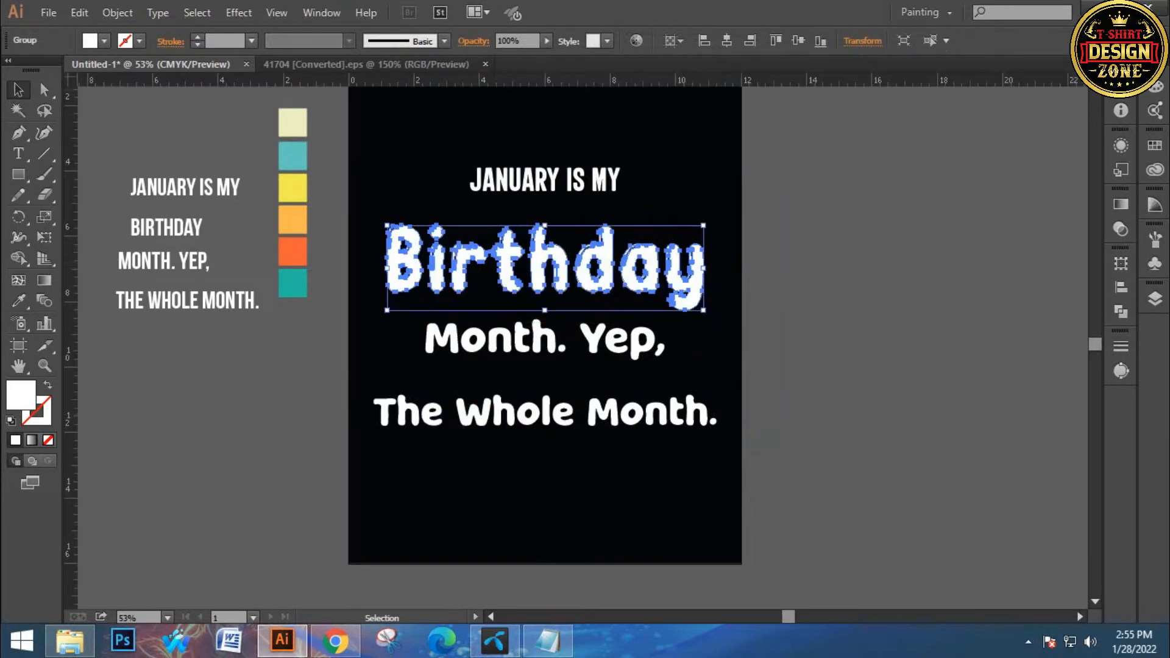
pyautogui.moveTo(146, 304); pyautogui.dragTo(703, 292)
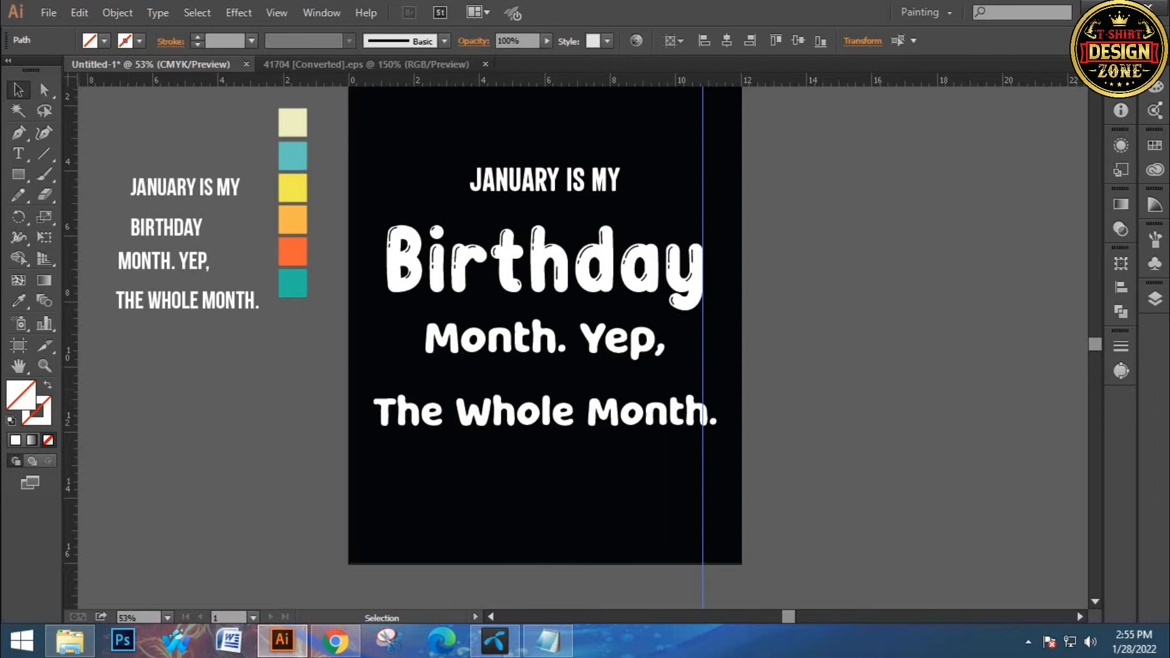
pyautogui.moveTo(189, 482); pyautogui.dragTo(386, 256)
pyautogui.click(451, 244)
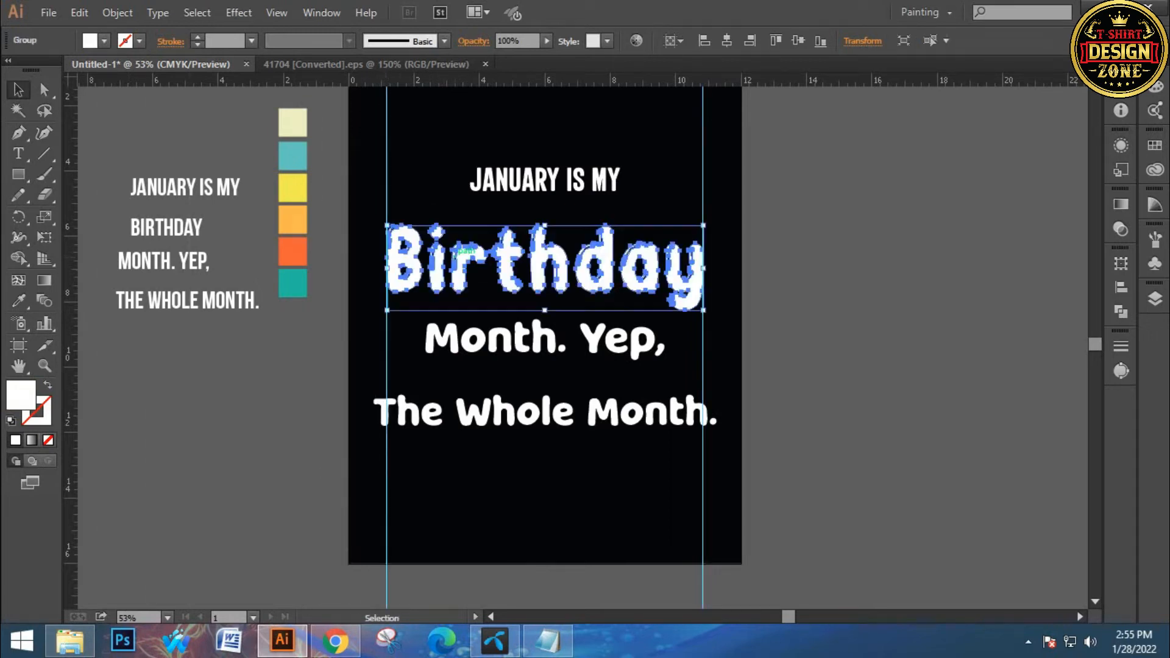
# Enlarge the artboard's "Month. Yep," line proportionally from its centre to span the two vertical guides.
pyautogui.keyDown('ctrl'); pyautogui.click(528, 400); pyautogui.keyUp('ctrl')
pyautogui.keyDown('ctrl'); pyautogui.click(537, 334); pyautogui.keyUp('ctrl')
pyautogui.keyDown('ctrl'); pyautogui.click(538, 334); pyautogui.keyUp('ctrl')
pyautogui.moveTo(539, 334); pyautogui.dragTo(171, 394)
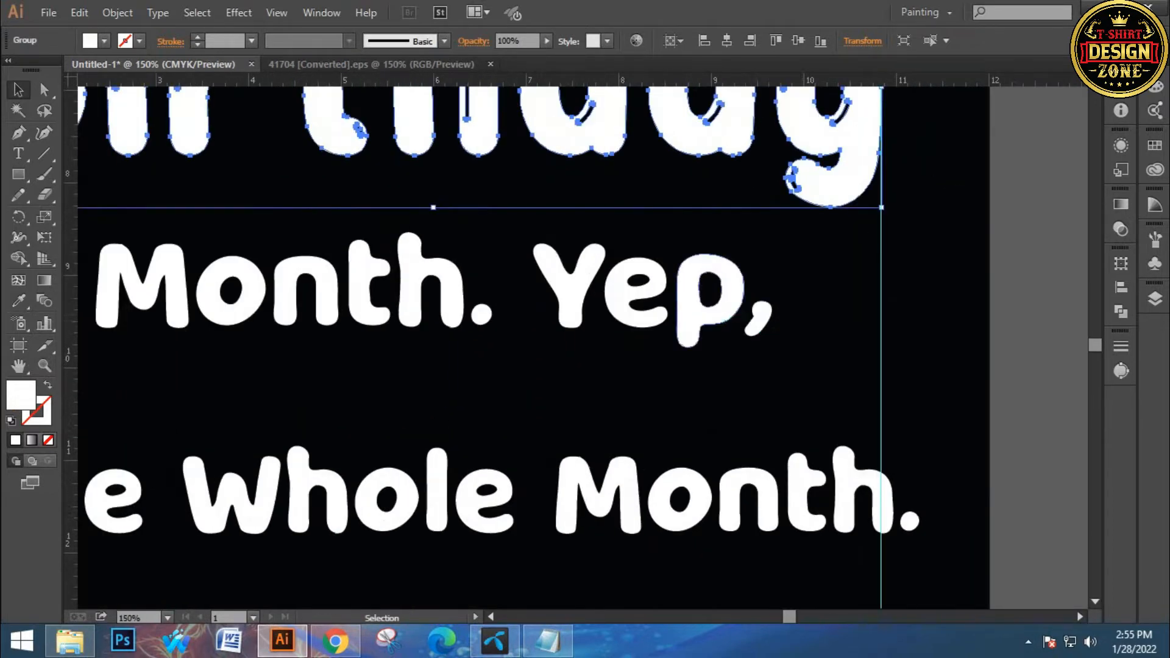
pyautogui.click(728, 308)
pyautogui.moveTo(772, 348); pyautogui.dragTo(882, 430)
pyautogui.click(902, 415)
# Scale the artboard's "The Whole Month." line down proportionally from its centre to fit between the two vertical guides.
pyautogui.moveTo(843, 509); pyautogui.dragTo(796, 329)
pyautogui.click(796, 330)
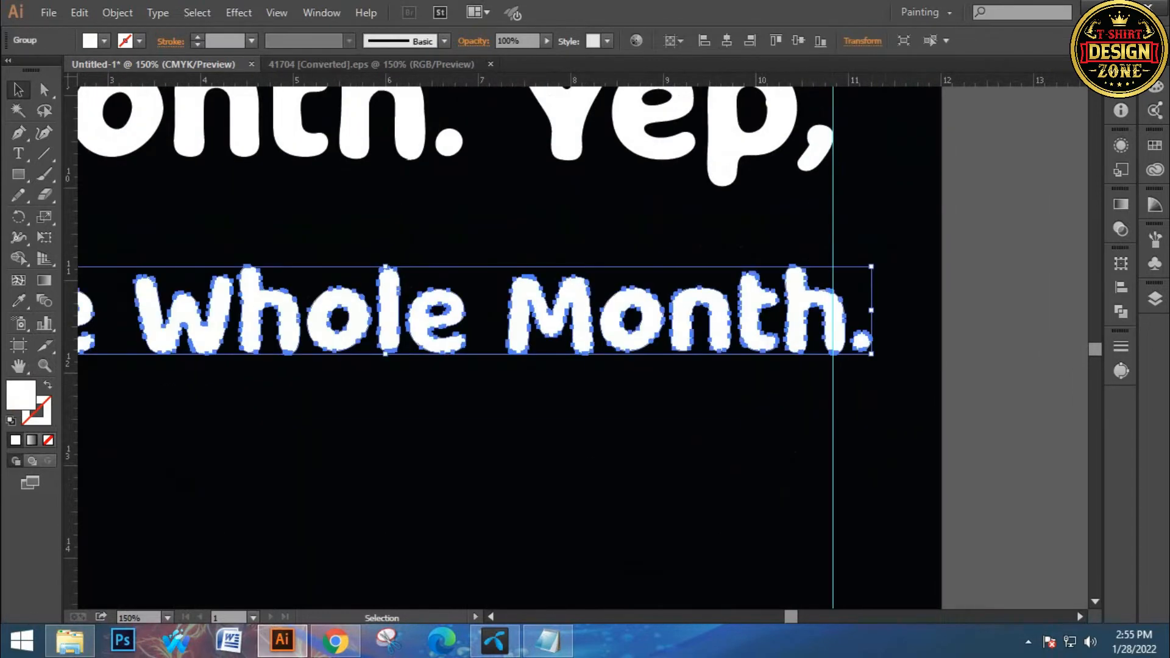
pyautogui.moveTo(871, 354); pyautogui.dragTo(834, 351)
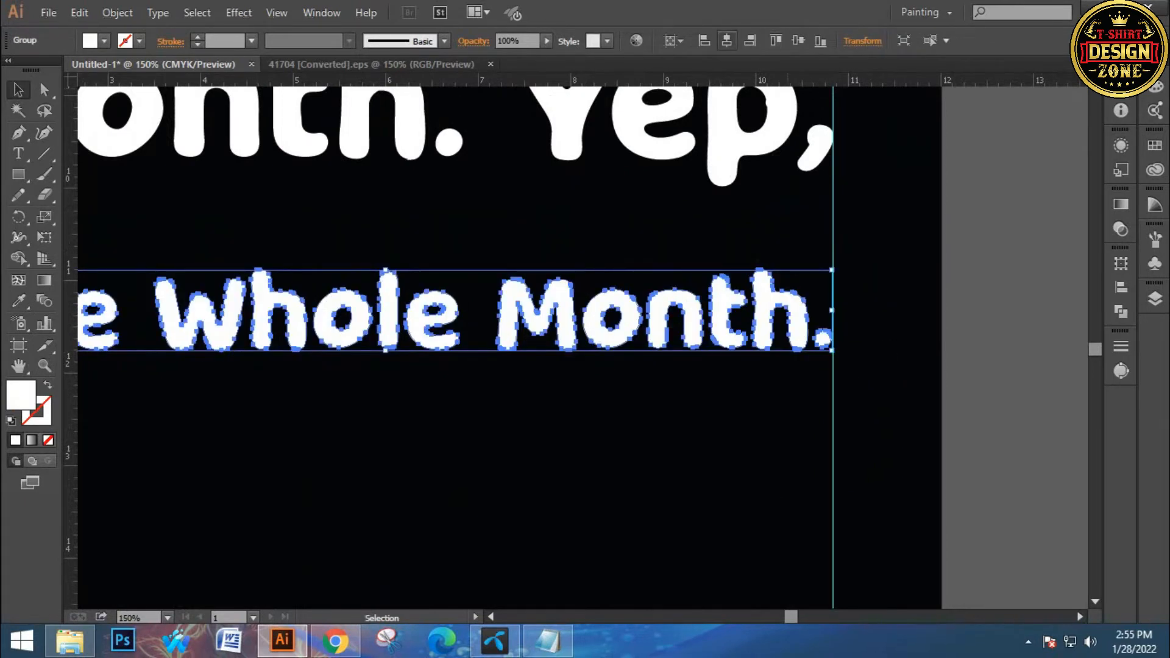
pyautogui.hotkey('ctrl', 'shift', 'a')
pyautogui.hotkey('ctrl', '0')
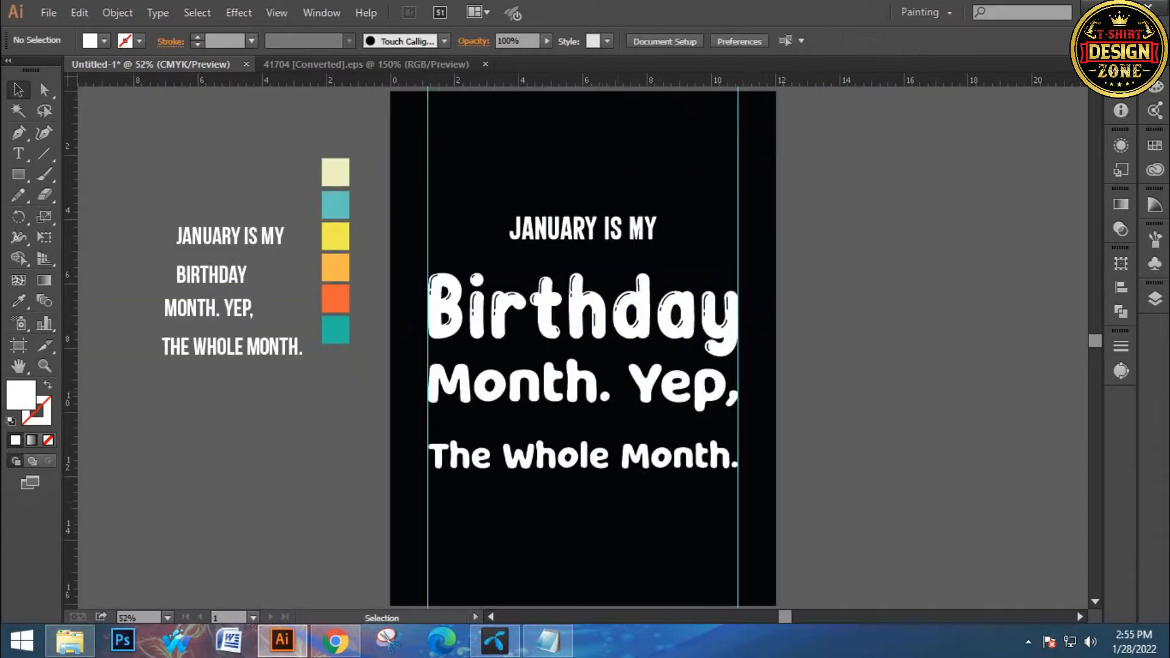
# Move the artboard's "The Whole Month." line up to sit just beneath "Month. Yep,".
pyautogui.click(545, 456)
pyautogui.press('Up')
pyautogui.press('Up')
pyautogui.press('Up')
pyautogui.press('Up')
pyautogui.press('Up')
pyautogui.press('Up')
pyautogui.press('Up')
pyautogui.press('Up')
pyautogui.press('Up')
pyautogui.press('Up')
pyautogui.press('Up')
pyautogui.press('Up')
pyautogui.press('Up')
pyautogui.press('Up')
pyautogui.press('Up')
pyautogui.press('Up')
pyautogui.press('Up')
pyautogui.press('Up')
pyautogui.press('Up')
pyautogui.press('Up')
pyautogui.press('Up')
pyautogui.press('Up')
pyautogui.press('Up')
pyautogui.press('Up')
pyautogui.press('Up')
pyautogui.press('Up')
pyautogui.press('Up')
pyautogui.press('Up')
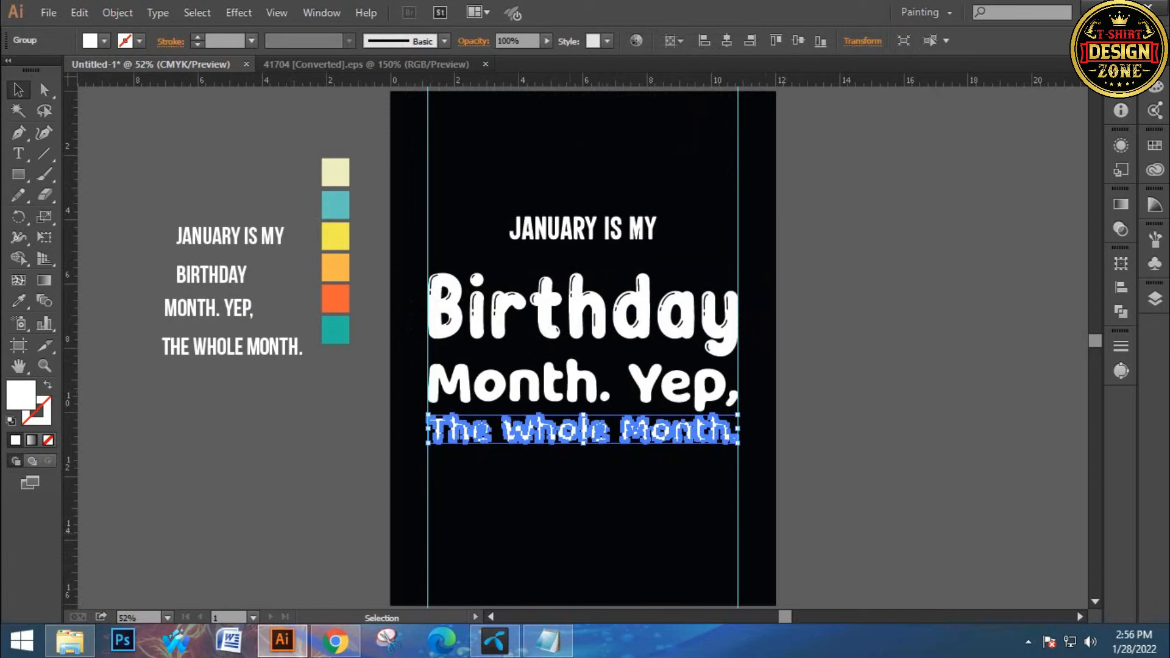
pyautogui.hotkey('ctrl', 'shift', 'a')
# Nudge "Month. Yep," up slightly, and move it together with "The Whole Month." closer to "Birthday" on the artboard.
pyautogui.click(586, 384)
pyautogui.press('Up')
pyautogui.press('Up')
pyautogui.press('Up')
pyautogui.press('Up')
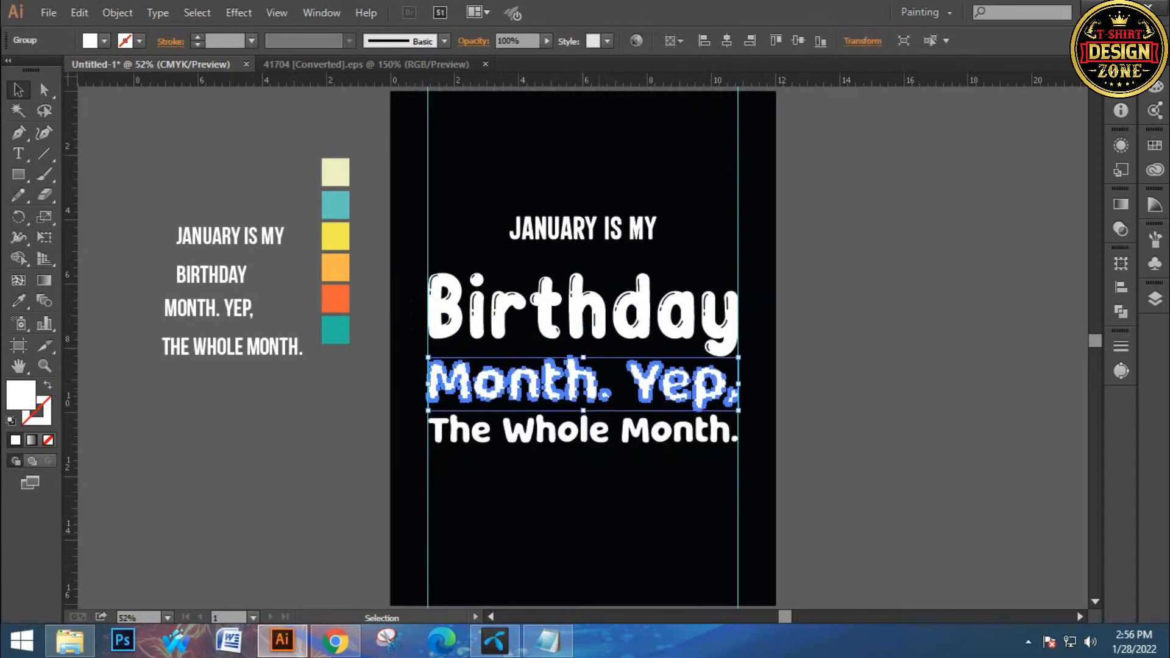
pyautogui.click(578, 490)
pyautogui.moveTo(578, 490); pyautogui.dragTo(507, 403)
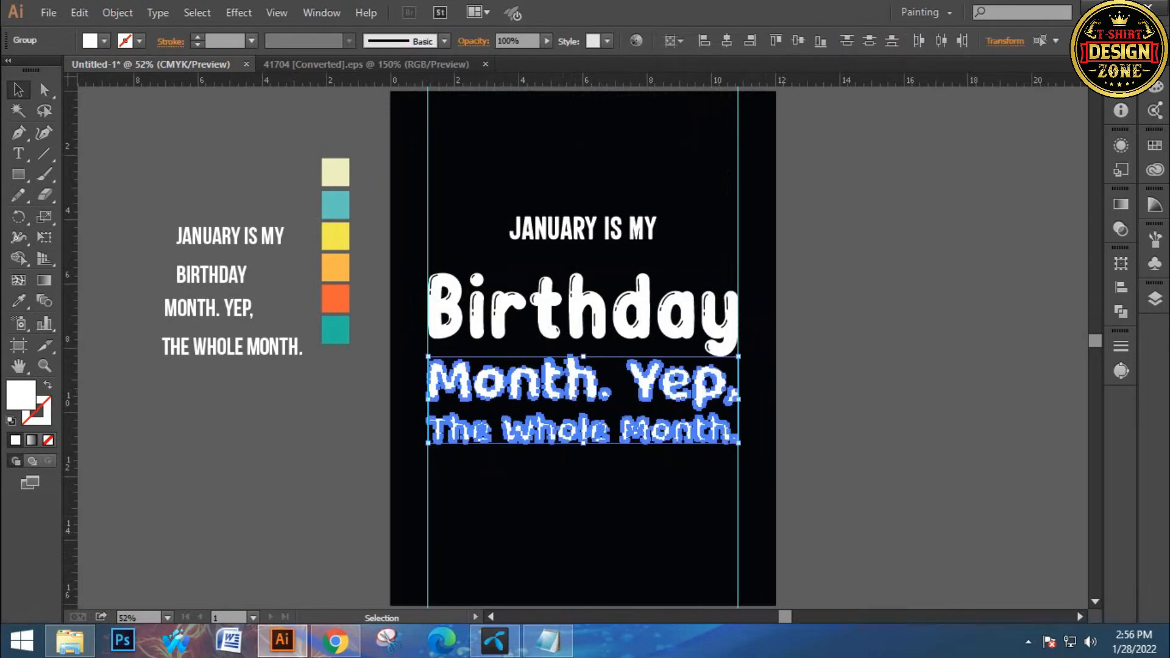
pyautogui.click(582, 475)
pyautogui.moveTo(598, 487); pyautogui.dragTo(542, 379)
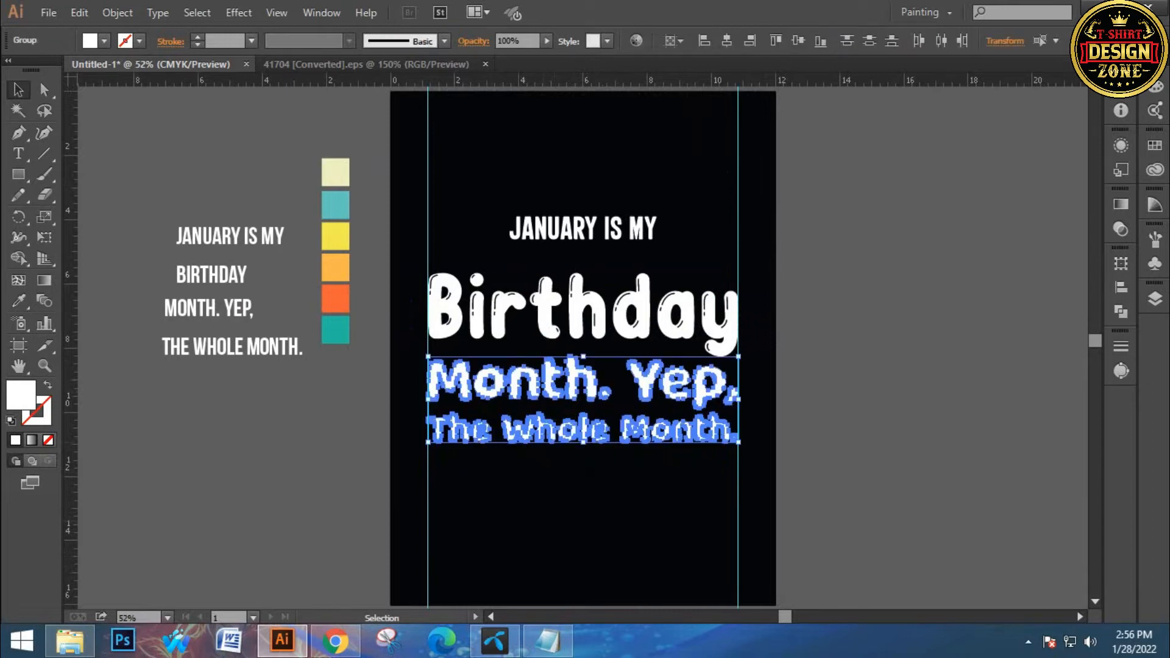
pyautogui.press('Up')
pyautogui.press('Up')
pyautogui.press('Up')
pyautogui.press('Up')
pyautogui.press('Up')
pyautogui.press('Up')
pyautogui.press('Up')
pyautogui.press('Up')
pyautogui.press('Up')
pyautogui.press('Up')
pyautogui.press('Up')
# Nudge the artboard's "The Whole Month." line up slightly to tighten its gap beneath "Month. Yep,".
pyautogui.click(592, 480)
pyautogui.moveTo(593, 481); pyautogui.dragTo(542, 419)
pyautogui.press('Up')
pyautogui.press('Up')
pyautogui.press('Up')
pyautogui.press('Up')
pyautogui.press('Up')
pyautogui.click(578, 482)
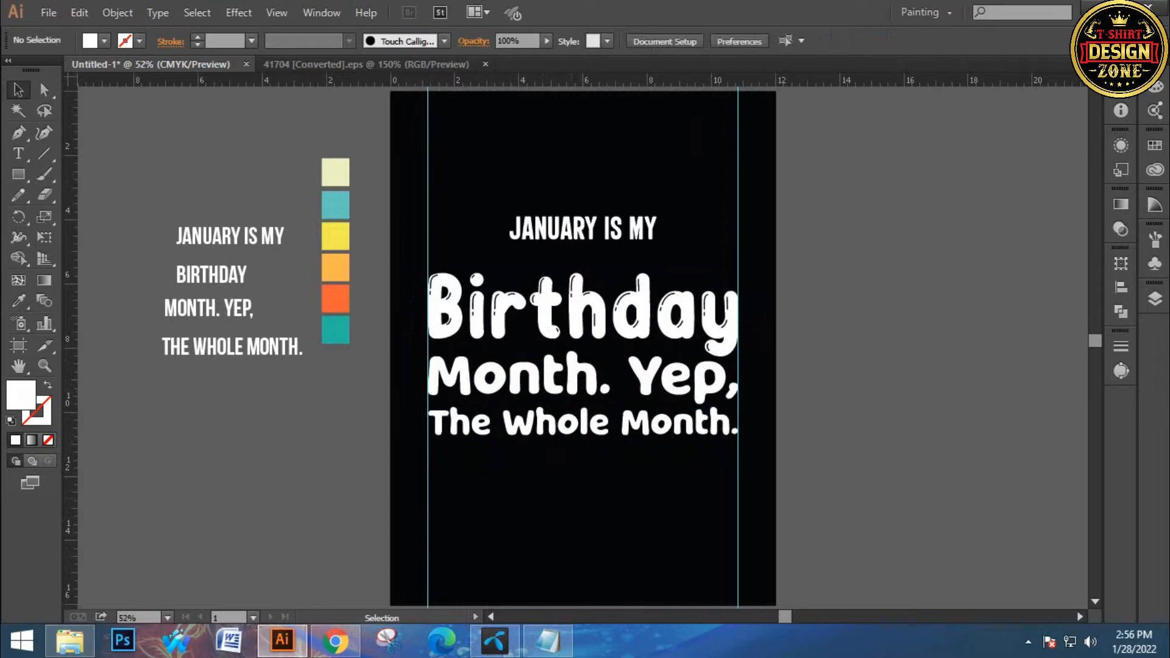
# Enlarge the artboard's "January is my" line proportionally from its centre to slightly less than the width of "Birthday".
pyautogui.keyDown('ctrl'); pyautogui.click(608, 390); pyautogui.keyUp('ctrl')
pyautogui.moveTo(609, 393); pyautogui.dragTo(628, 461)
pyautogui.click(612, 209)
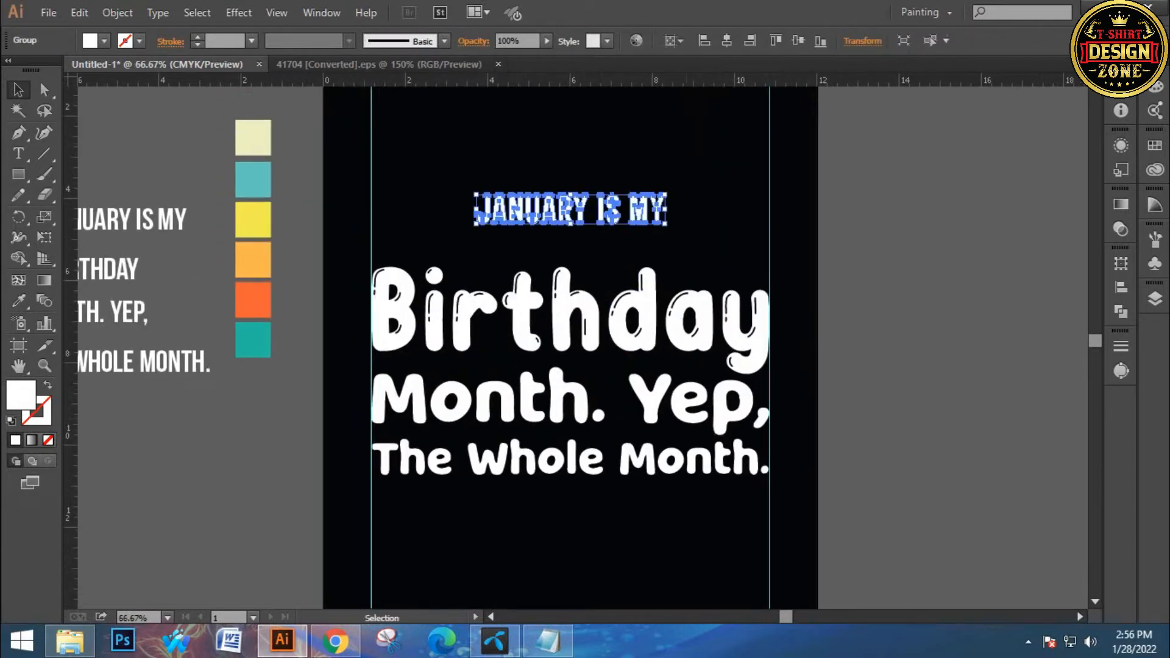
pyautogui.moveTo(667, 225); pyautogui.dragTo(740, 250)
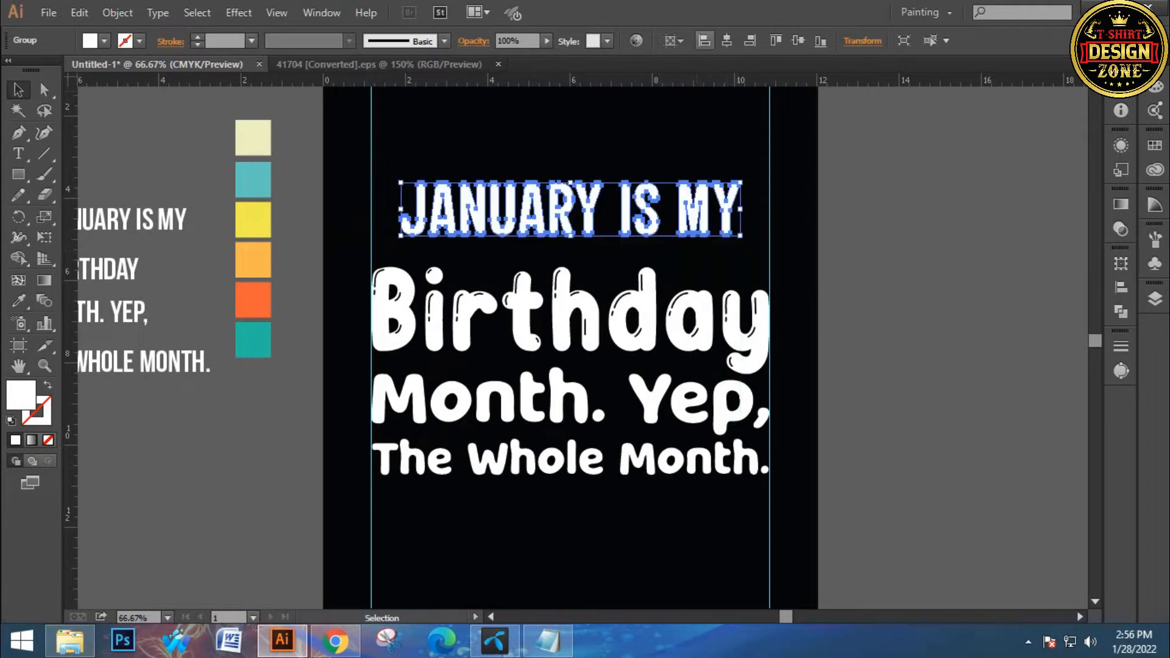
# Warp the "January is my" line with a horizontal Arc at 50% bend and expand its appearance.
pyautogui.moveTo(668, 190); pyautogui.dragTo(641, 257)
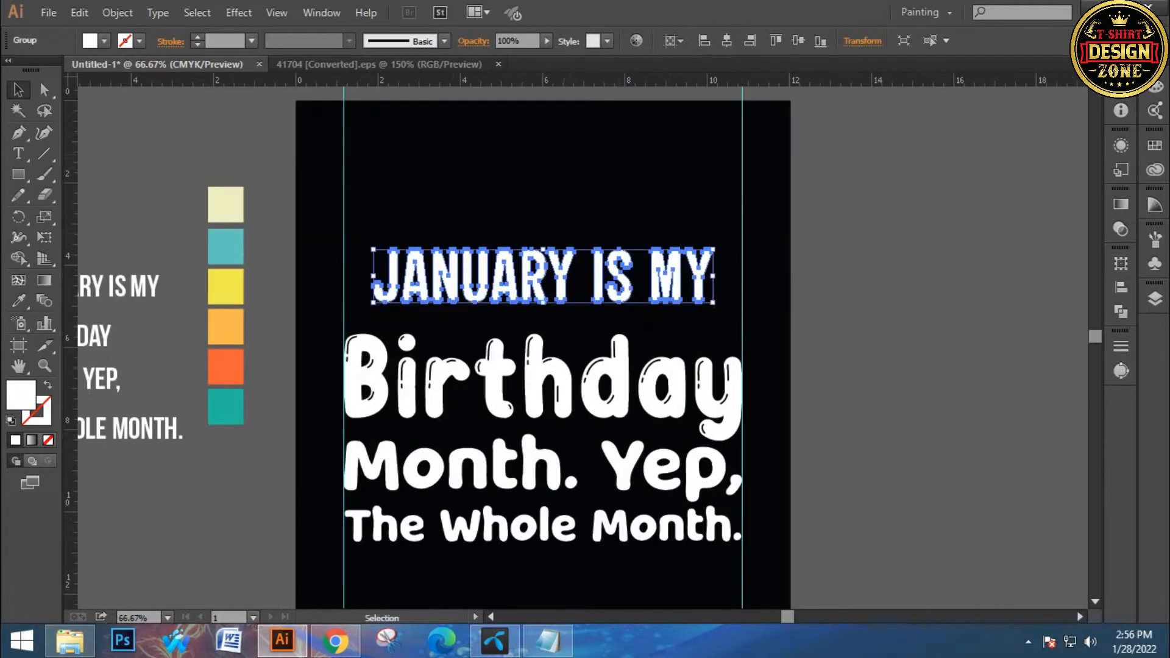
pyautogui.click(238, 12)
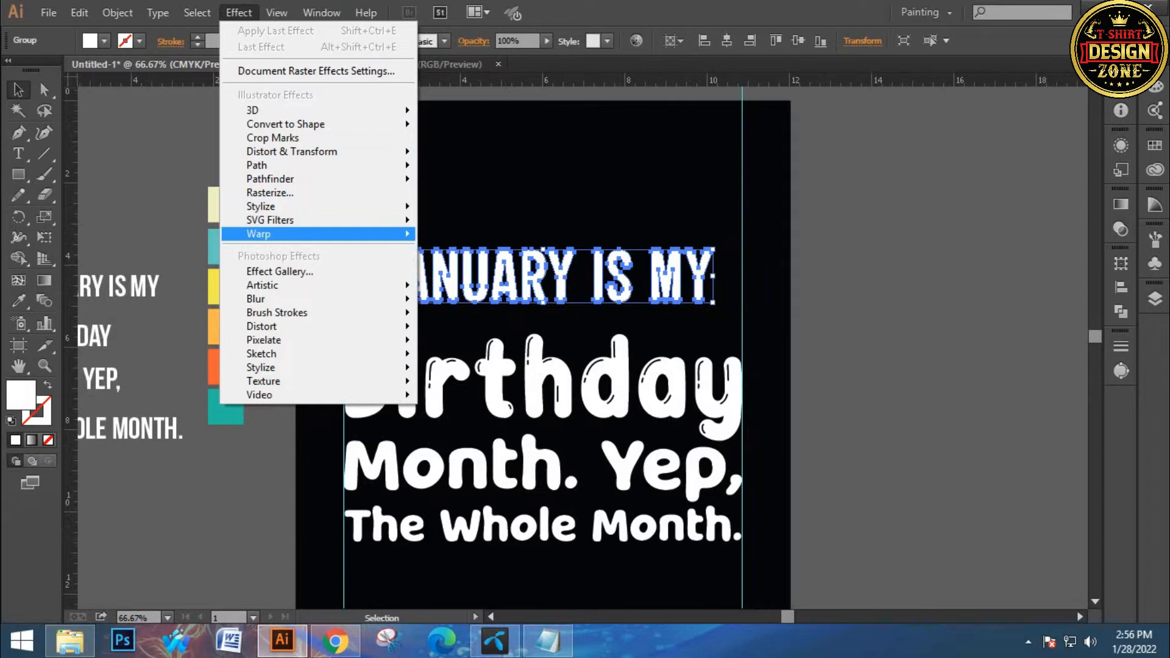
pyautogui.moveTo(342, 234)
pyautogui.click(448, 227)
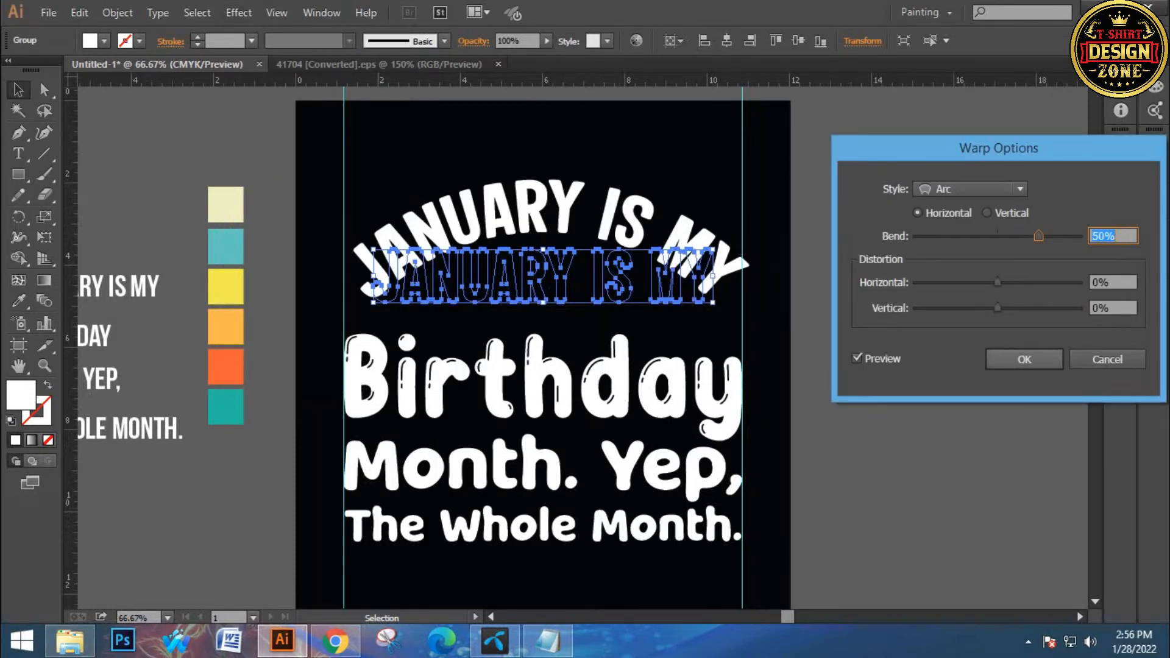
pyautogui.click(1024, 359)
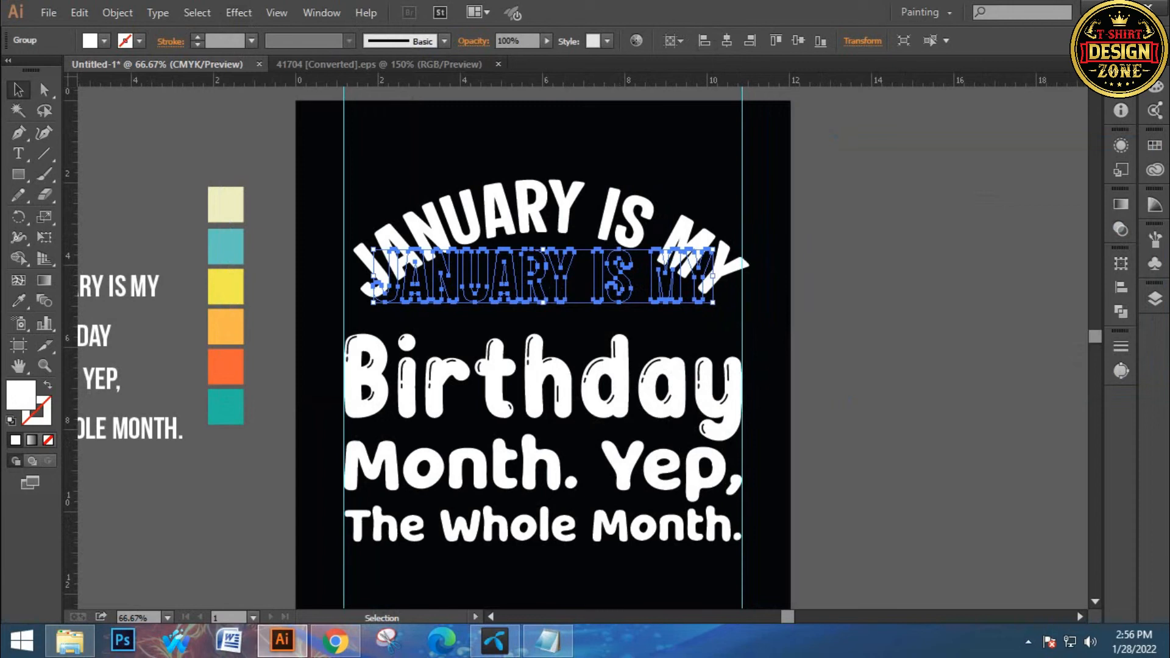
pyautogui.click(117, 12)
pyautogui.click(152, 232)
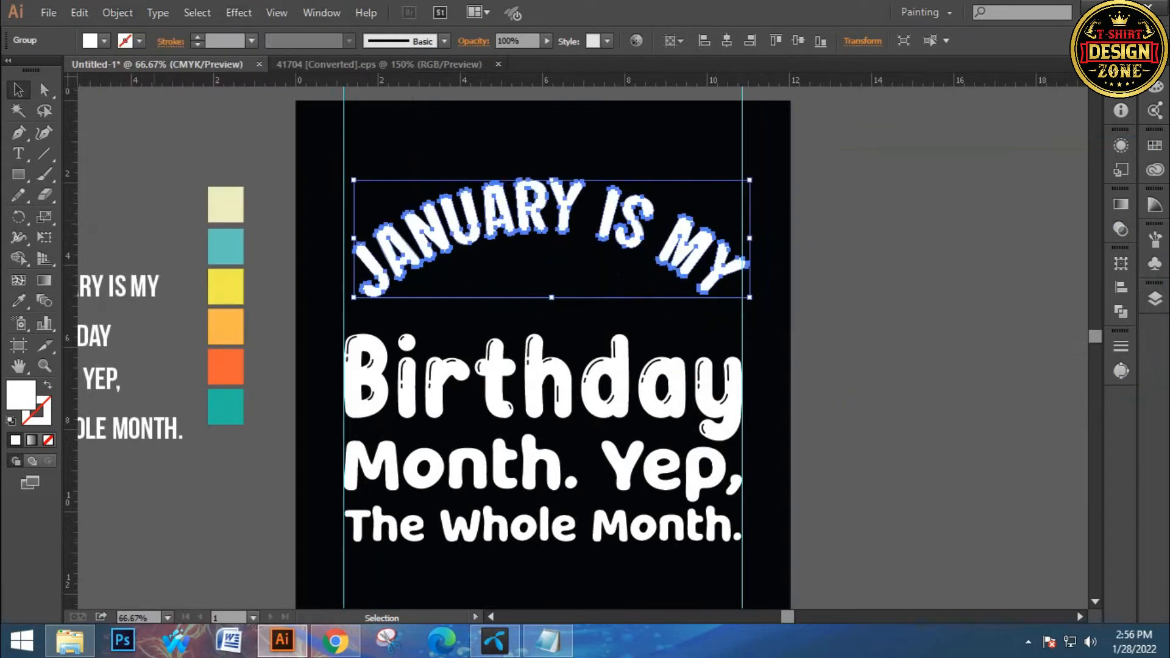
# Centre the arched "January is my" line horizontally on the artboard and scale it to reach the vertical guides.
pyautogui.click(727, 40)
pyautogui.press('z')
pyautogui.keyDown('ctrl'); pyautogui.click(667, 234); pyautogui.keyUp('ctrl')
pyautogui.keyDown('ctrl'); pyautogui.click(667, 234); pyautogui.keyUp('ctrl')
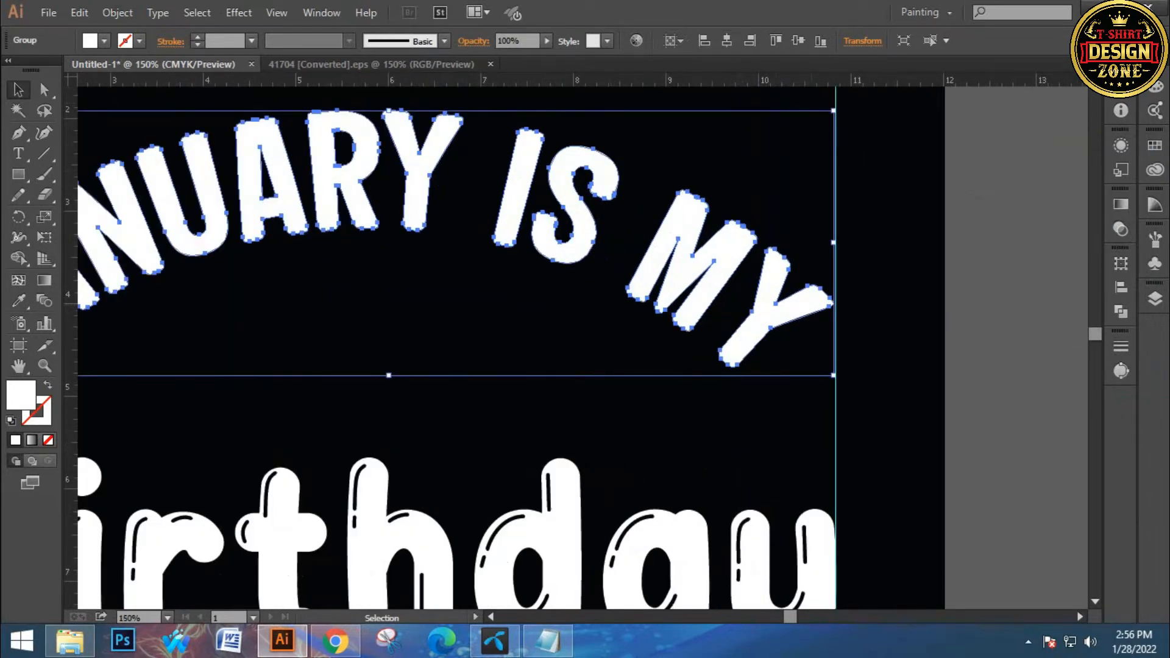
pyautogui.keyDown('ctrl'); pyautogui.click(660, 344); pyautogui.keyUp('ctrl')
pyautogui.keyDown('ctrl'); pyautogui.click(659, 343); pyautogui.keyUp('ctrl')
pyautogui.keyDown('ctrl'); pyautogui.click(659, 344); pyautogui.keyUp('ctrl')
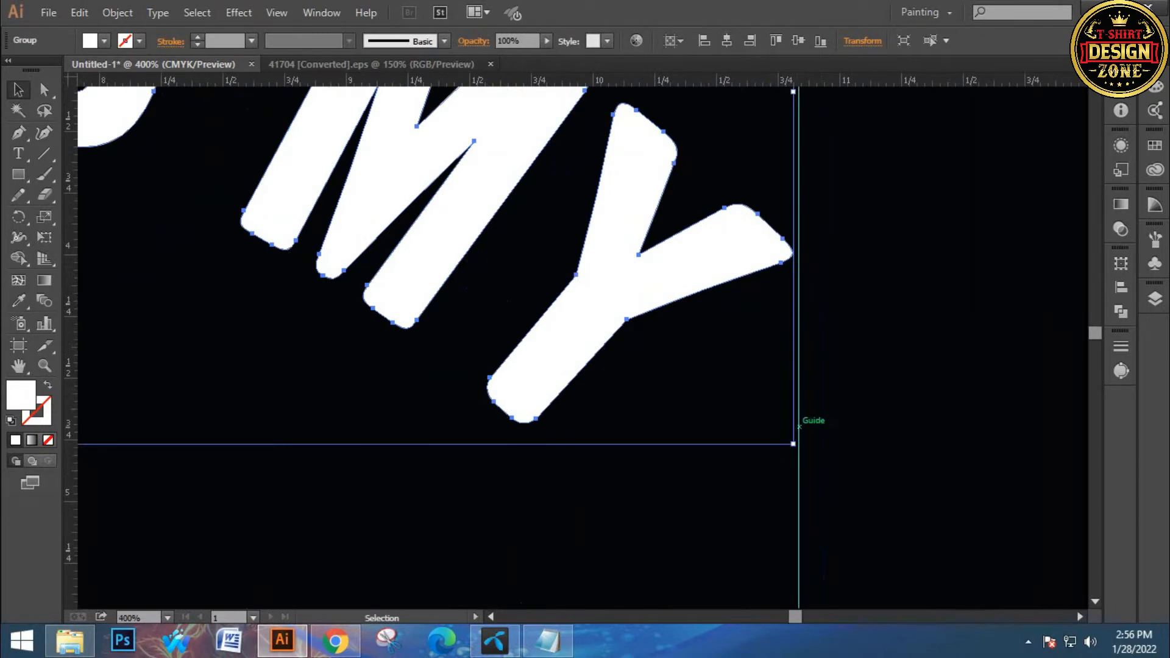
pyautogui.moveTo(794, 445); pyautogui.dragTo(799, 447)
pyautogui.click(866, 451)
pyautogui.hotkey('ctrl', '0')
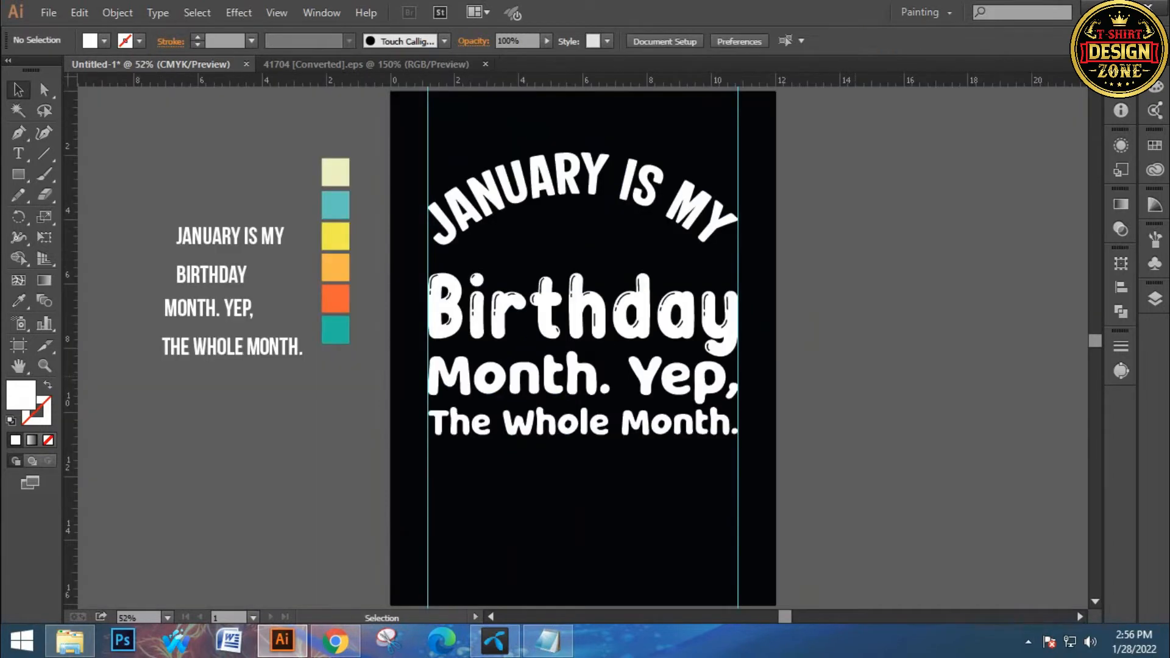
# Move the "Birthday", "Month. Yep," and "The Whole Month." lines down together to widen the gap beneath the arched text.
pyautogui.moveTo(669, 480); pyautogui.dragTo(559, 271)
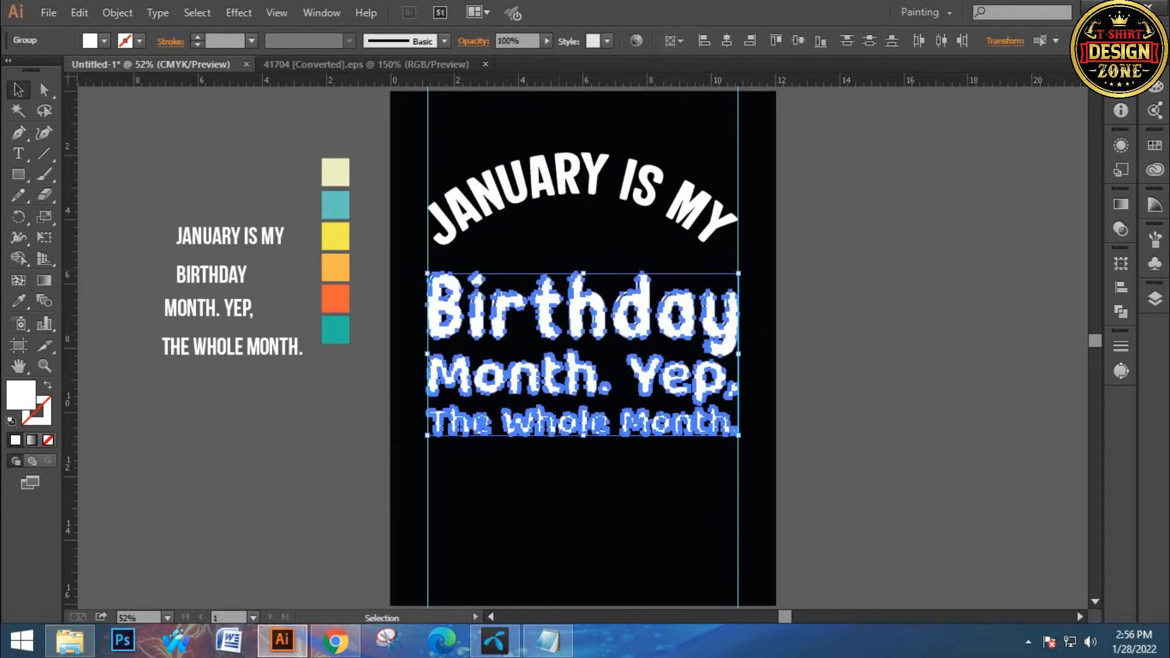
pyautogui.press('Down')
pyautogui.press('Down')
pyautogui.press('Down')
pyautogui.press('Down')
pyautogui.press('Down')
pyautogui.press('Down')
pyautogui.press('Down')
pyautogui.press('Down')
pyautogui.press('Down')
pyautogui.press('Down')
pyautogui.press('Down')
pyautogui.press('Down')
pyautogui.press('Down')
pyautogui.press('Down')
pyautogui.press('Down')
pyautogui.press('Down')
pyautogui.press('Down')
pyautogui.press('Down')
pyautogui.press('Down')
pyautogui.press('Down')
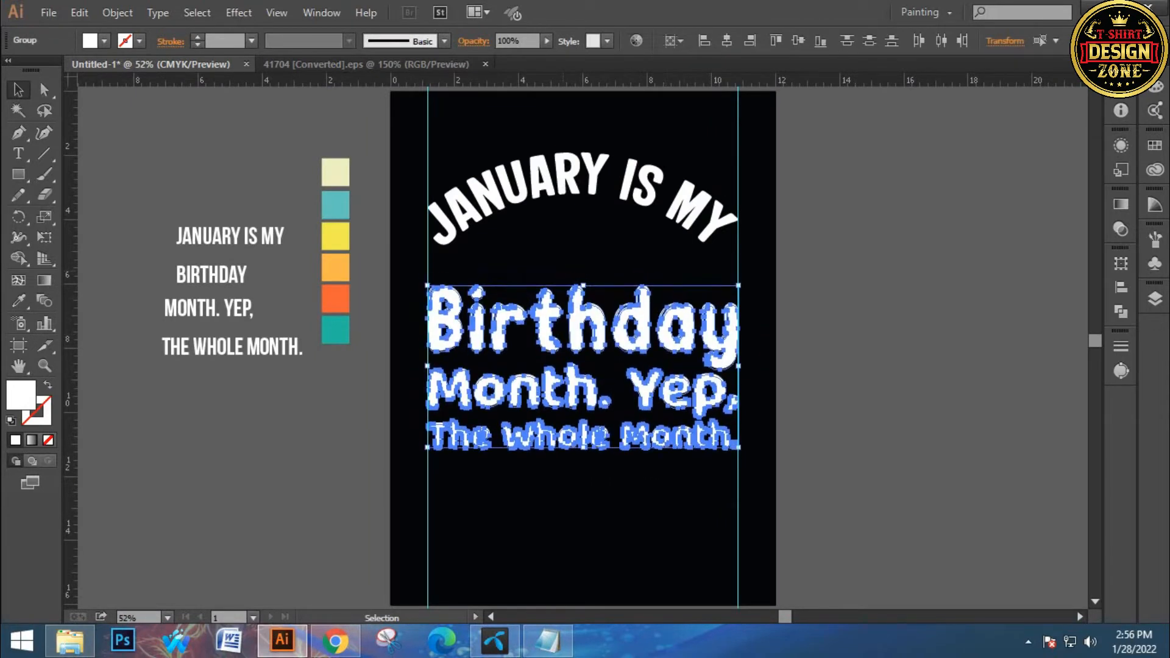
pyautogui.press('Down')
pyautogui.press('Down')
pyautogui.press('Down')
pyautogui.press('Down')
pyautogui.press('Down')
pyautogui.press('Down')
pyautogui.press('Down')
pyautogui.press('Down')
pyautogui.press('Down')
pyautogui.press('Down')
pyautogui.press('Down')
pyautogui.press('Down')
pyautogui.press('Down')
pyautogui.press('Down')
pyautogui.press('Down')
pyautogui.press('Down')
pyautogui.press('Down')
pyautogui.press('Down')
pyautogui.press('Down')
pyautogui.press('Down')
pyautogui.hotkey('ctrl', 'shift', 'a')
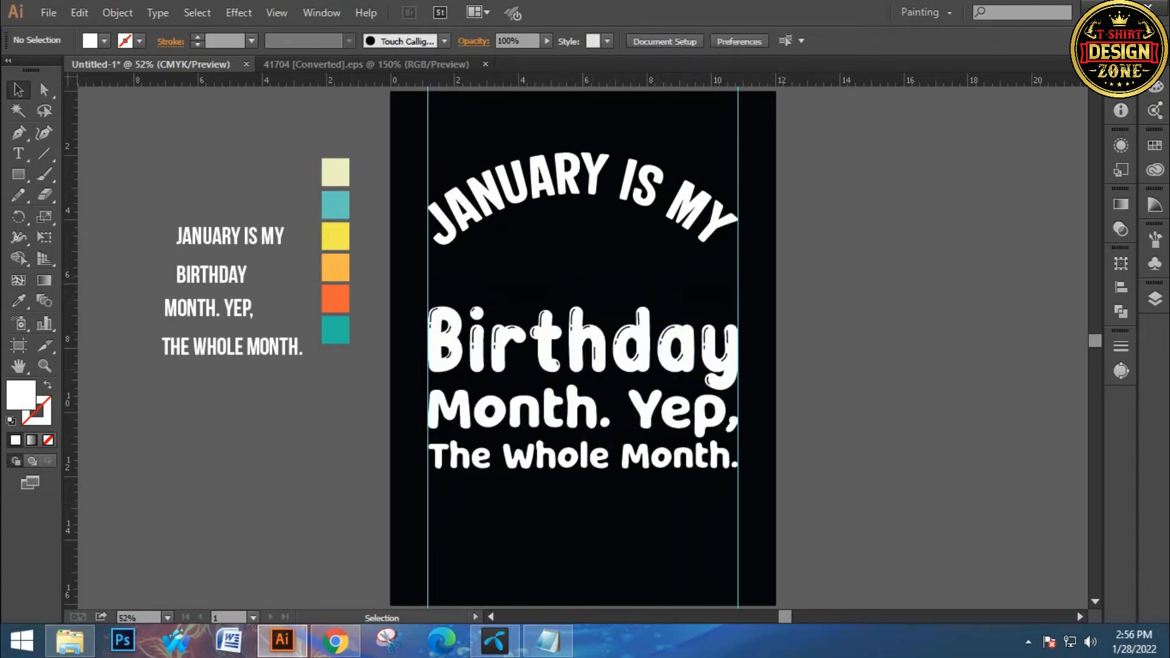
# Fine-tune the left edge of the artboard's "Month. Yep," line against the left vertical guide.
pyautogui.hotkey('ctrl', 'space')
pyautogui.keyDown('ctrl'); pyautogui.click(588, 397); pyautogui.keyUp('ctrl')
pyautogui.keyDown('ctrl'); pyautogui.click(551, 393); pyautogui.keyUp('ctrl')
pyautogui.keyDown('ctrl'); pyautogui.click(553, 394); pyautogui.keyUp('ctrl')
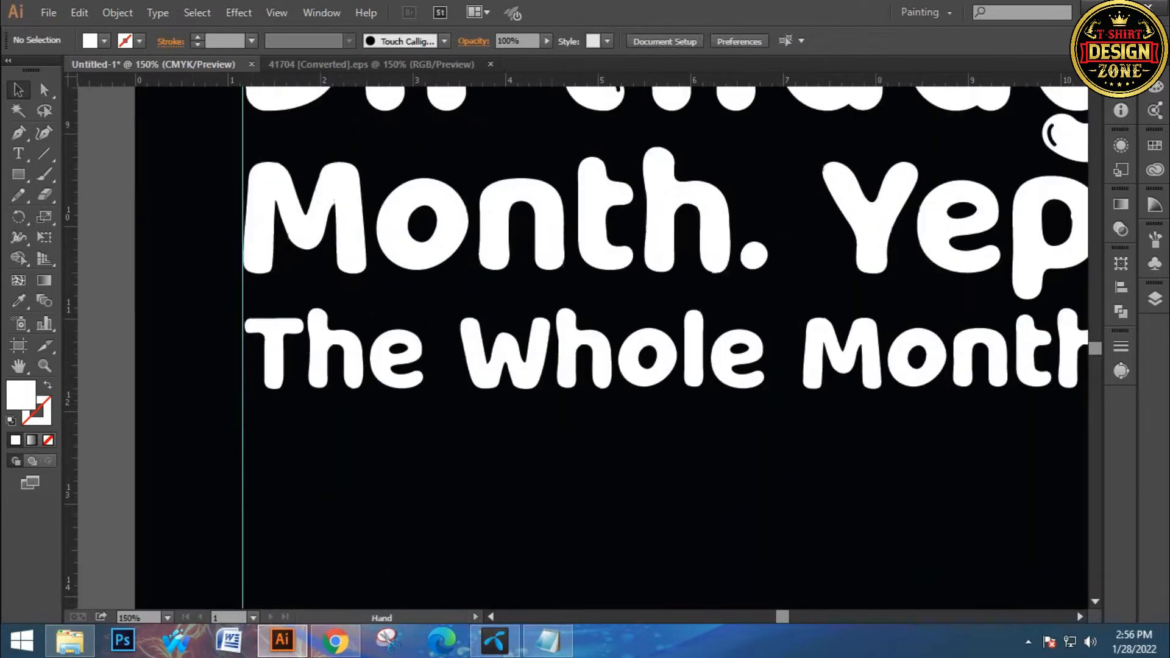
pyautogui.moveTo(552, 371); pyautogui.dragTo(518, 455)
pyautogui.click(354, 295)
pyautogui.moveTo(209, 231); pyautogui.dragTo(209, 231)
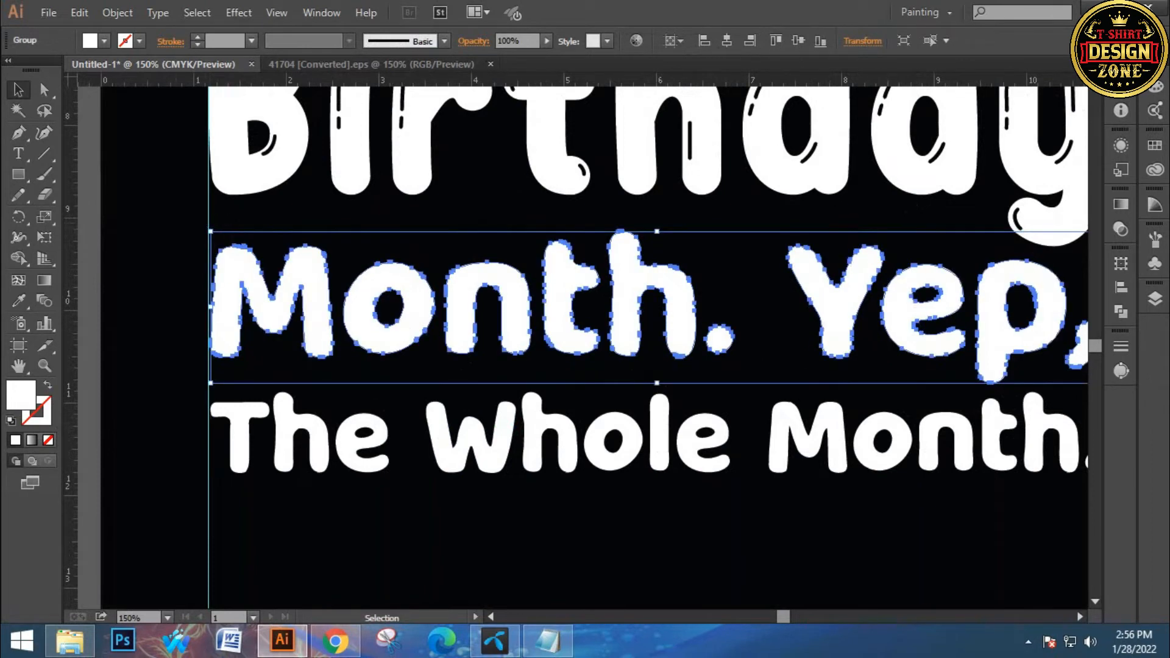
pyautogui.click(160, 234)
pyautogui.hotkey('ctrl', '0')
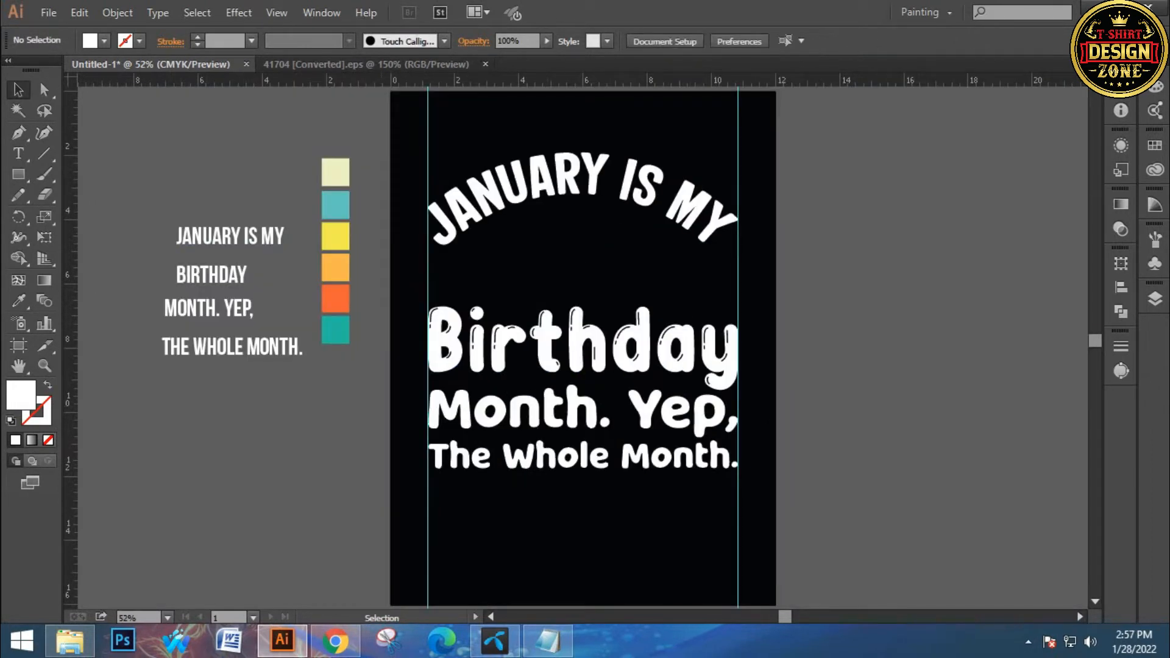
# Nudge "Month. Yep," and "The Whole Month." up slightly to tighten the line spacing beneath "Birthday".
pyautogui.moveTo(618, 486); pyautogui.dragTo(520, 398)
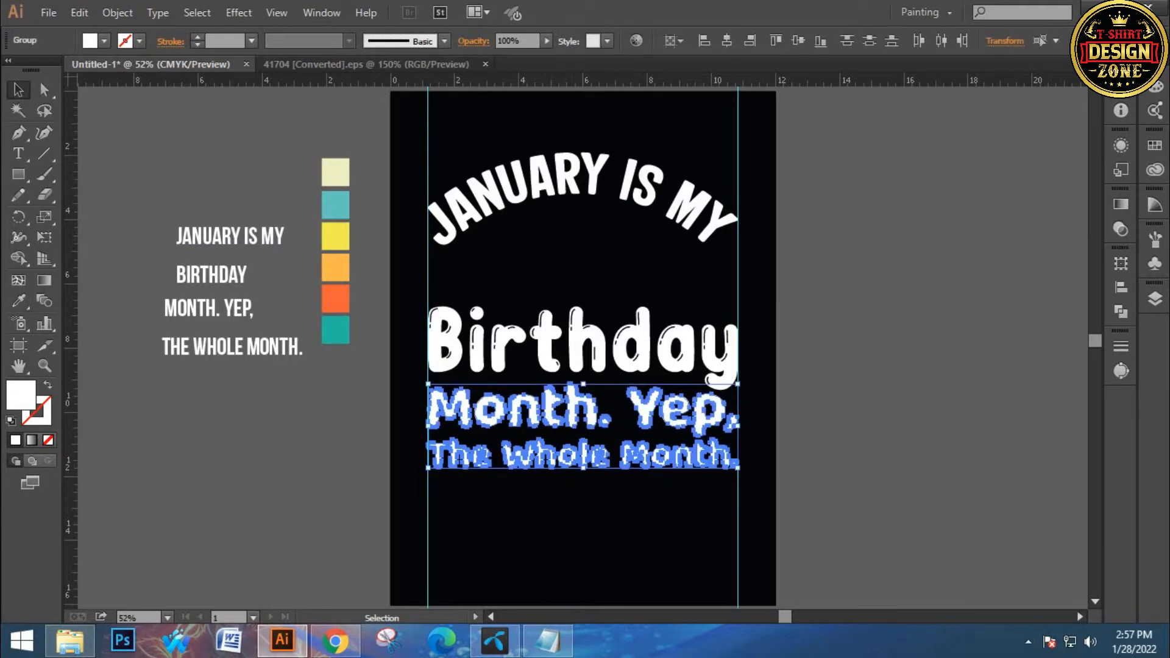
pyautogui.click(453, 434)
pyautogui.moveTo(570, 455); pyautogui.dragTo(562, 453)
pyautogui.press('Up')
pyautogui.press('Up')
pyautogui.hotkey('ctrl', 'shift', 'a')
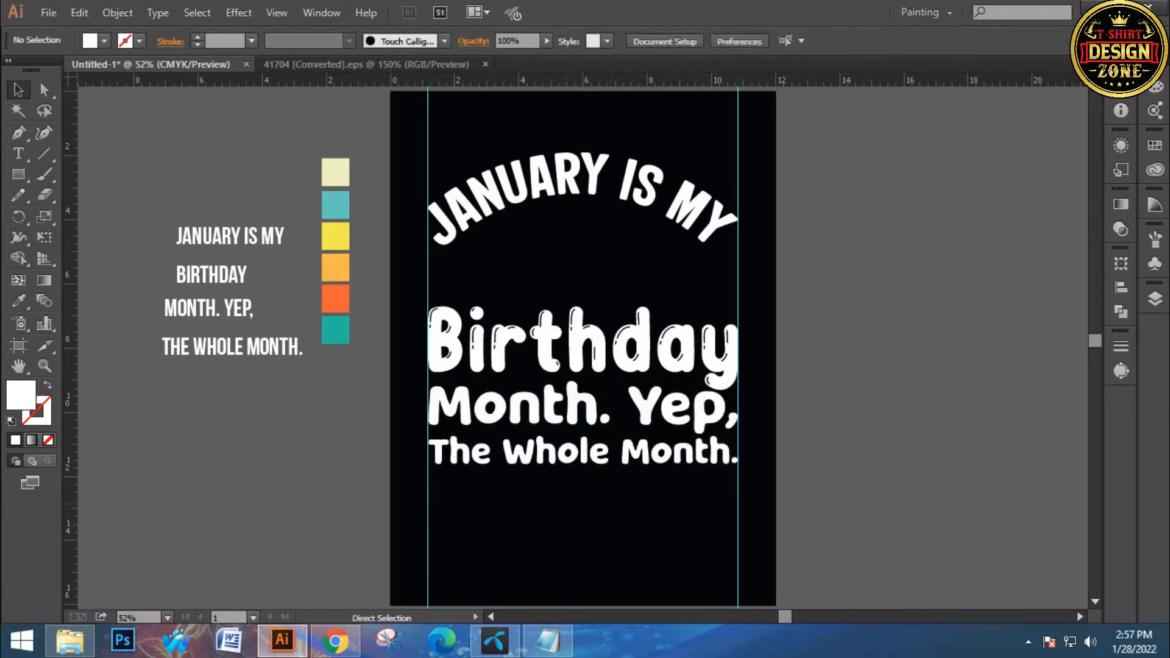
# Ungroup the party props artwork in 41704 [Converted].eps and copy the yellow crown on its own.
pyautogui.keyDown('ctrl'); pyautogui.click(561, 287); pyautogui.keyUp('ctrl')
pyautogui.moveTo(561, 287); pyautogui.dragTo(485, 279)
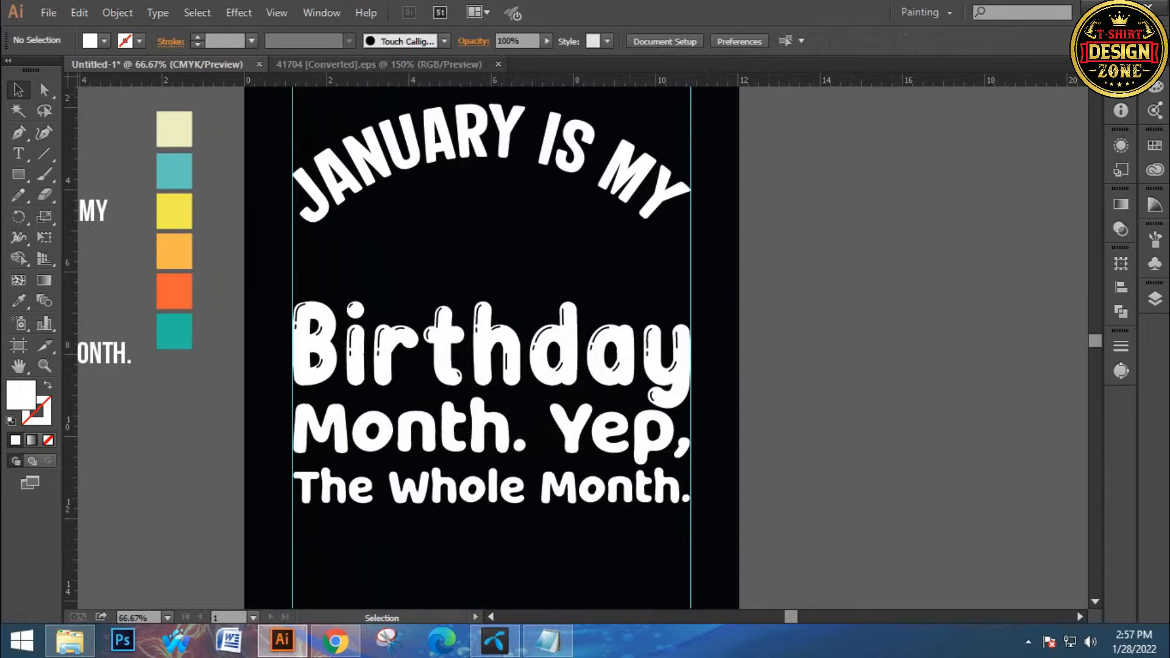
pyautogui.click(352, 64)
pyautogui.click(422, 336)
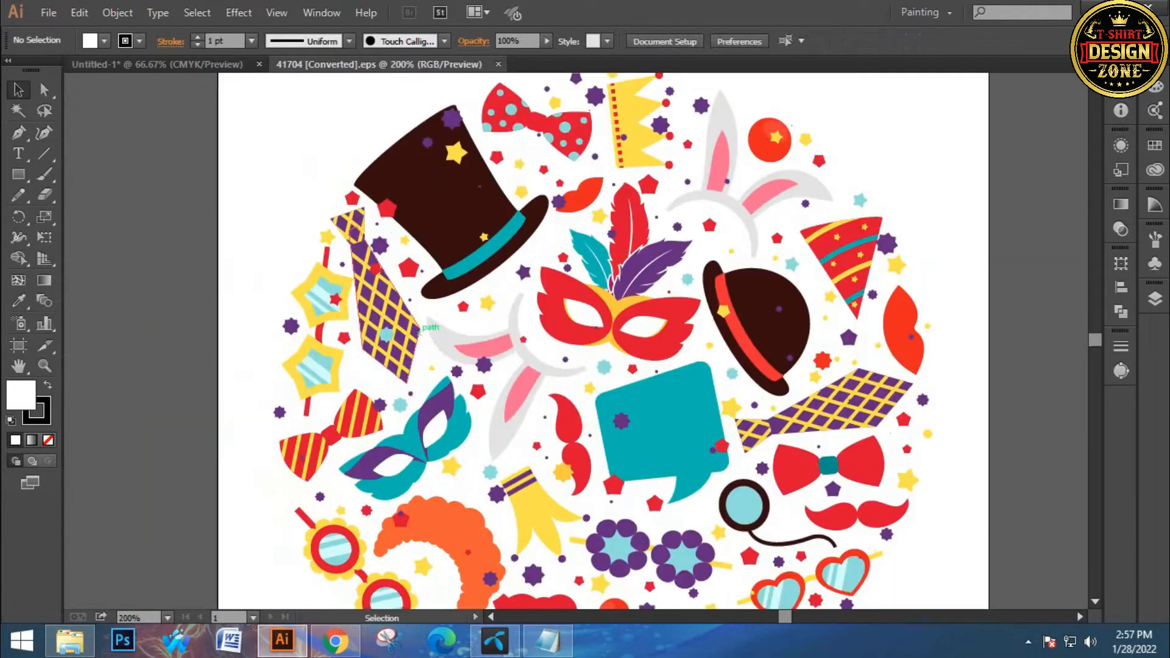
pyautogui.rightClick(561, 214)
pyautogui.click(612, 312)
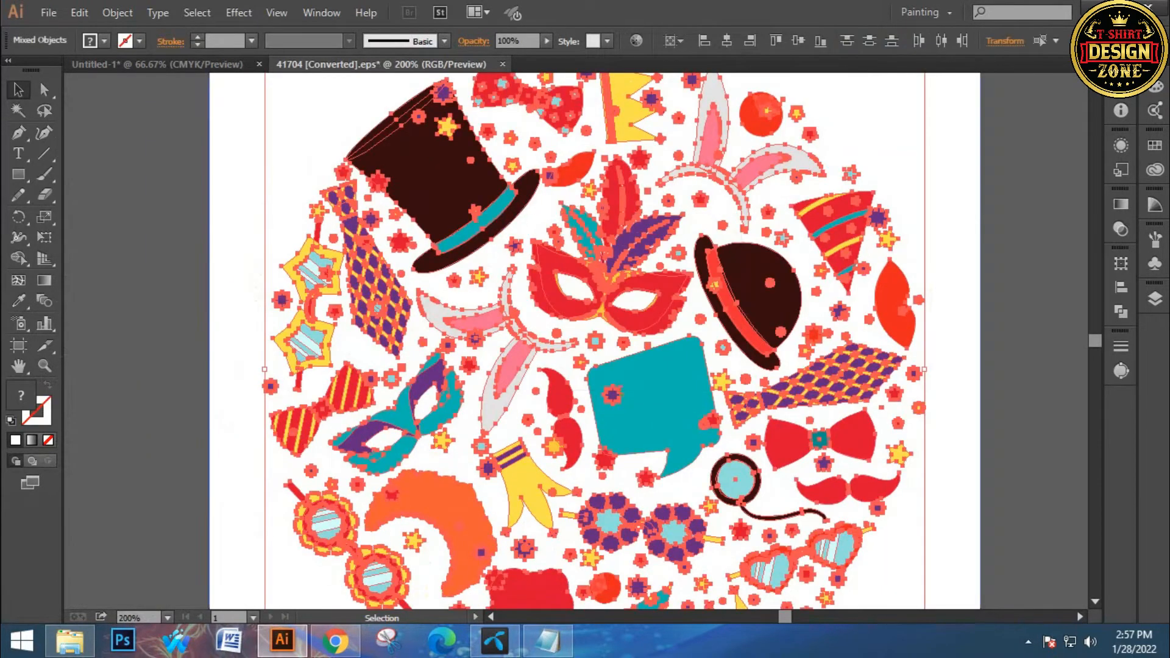
pyautogui.hotkey('ctrl', 'shift', 'a')
pyautogui.moveTo(574, 465); pyautogui.dragTo(595, 555)
pyautogui.click(645, 245)
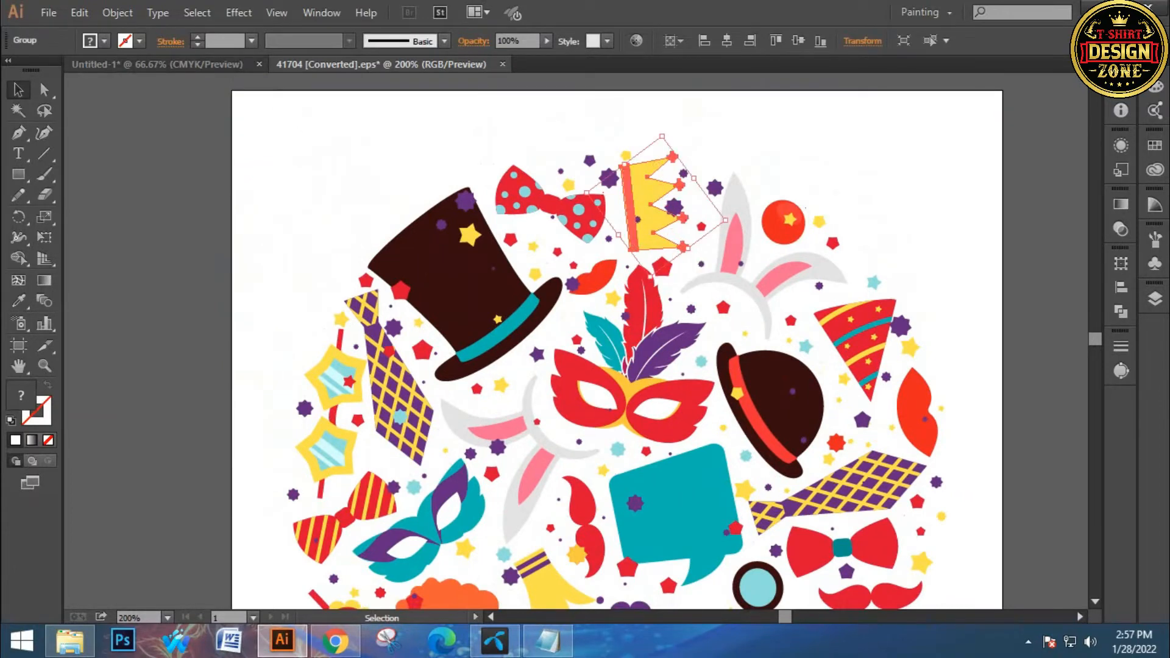
# Paste the crown into the T-shirt design between the arched line and "Birthday", enlarge it and rotate it upright.
pyautogui.click(158, 64)
pyautogui.hotkey('ctrl', 'v')
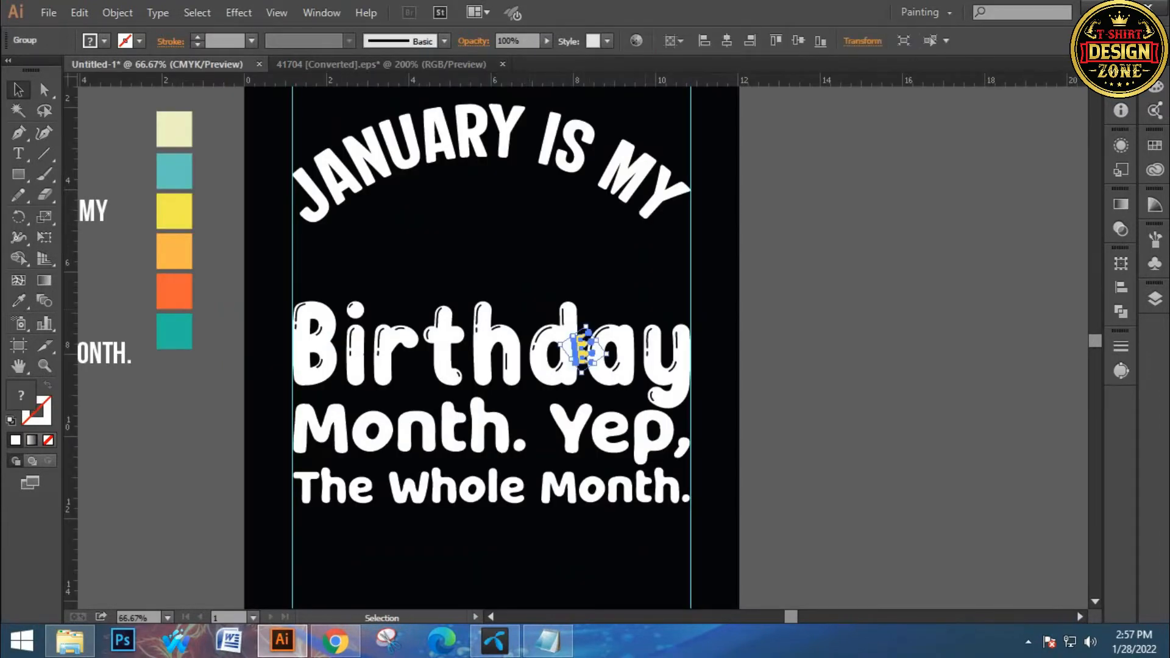
pyautogui.moveTo(583, 348); pyautogui.dragTo(509, 285)
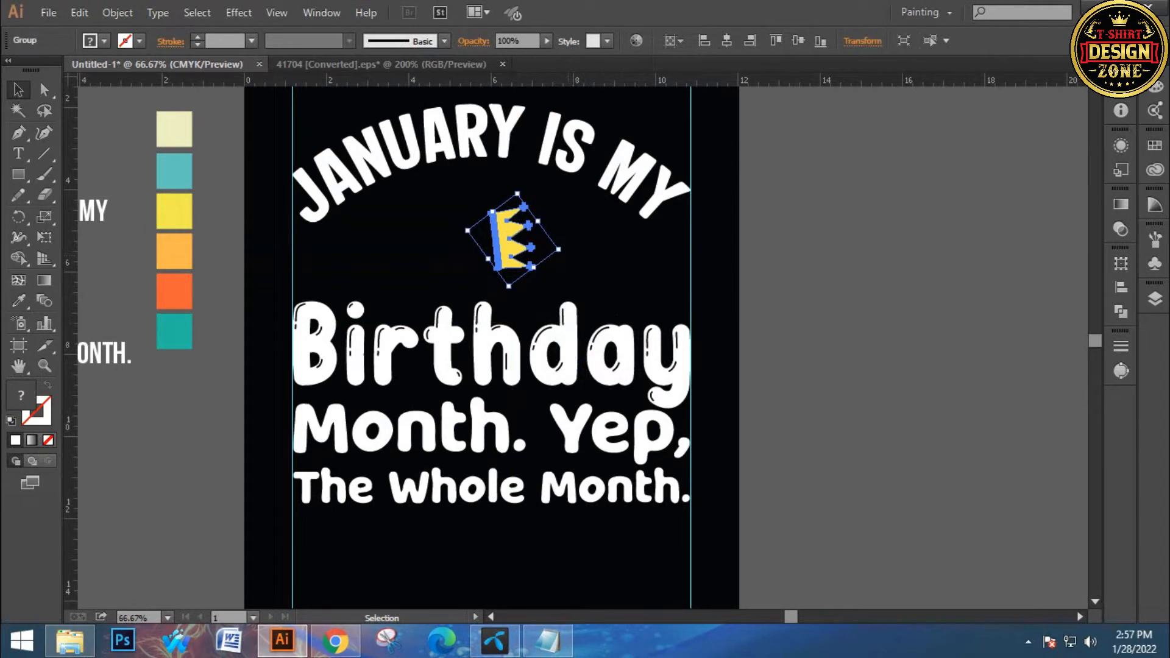
pyautogui.moveTo(560, 250); pyautogui.dragTo(552, 186)
pyautogui.click(462, 201)
pyautogui.moveTo(462, 201); pyautogui.dragTo(531, 263)
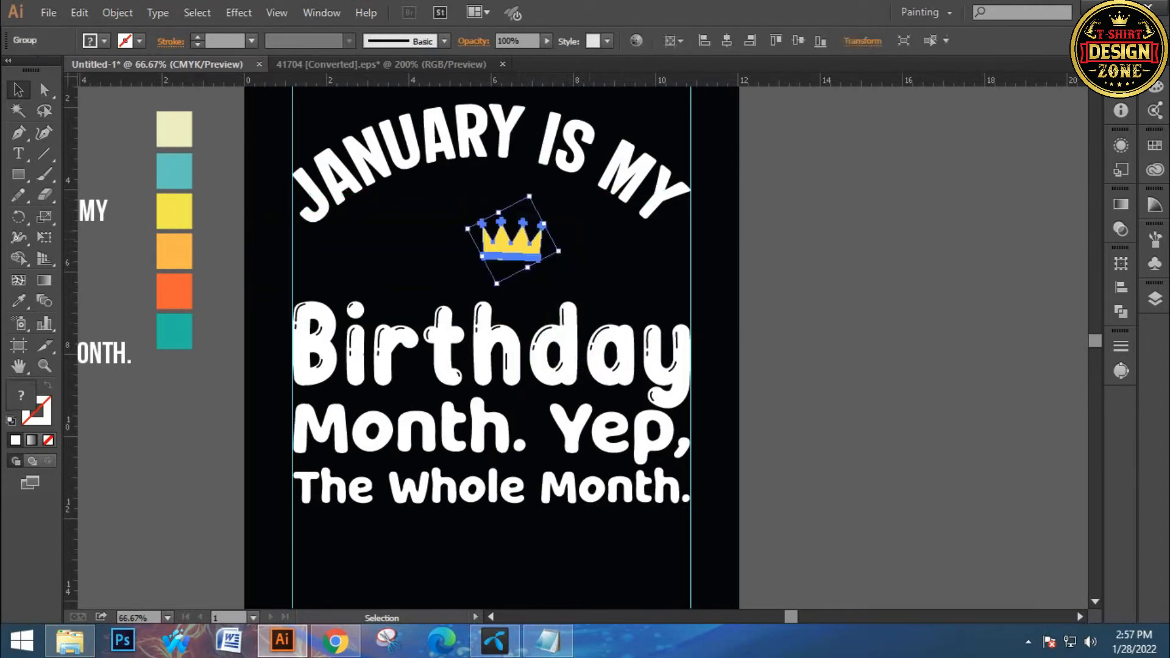
# Enlarge the crown slightly and centre it horizontally on the artboard.
pyautogui.click(726, 41)
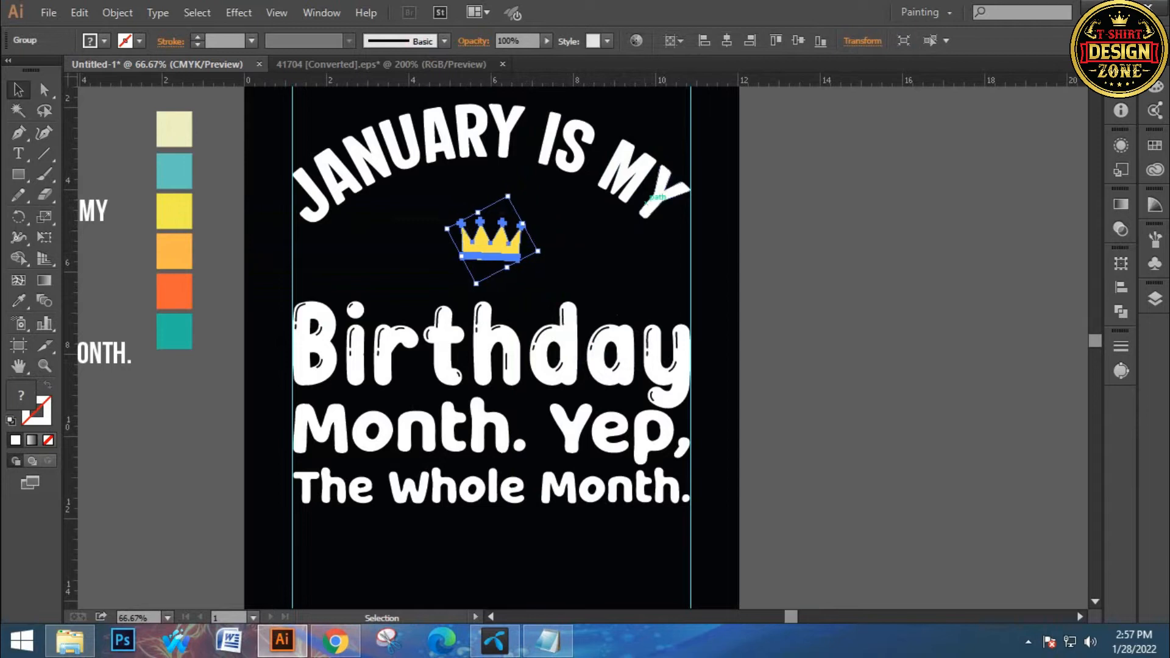
pyautogui.moveTo(538, 251); pyautogui.dragTo(556, 261)
pyautogui.click(567, 266)
pyautogui.moveTo(486, 200); pyautogui.dragTo(515, 242)
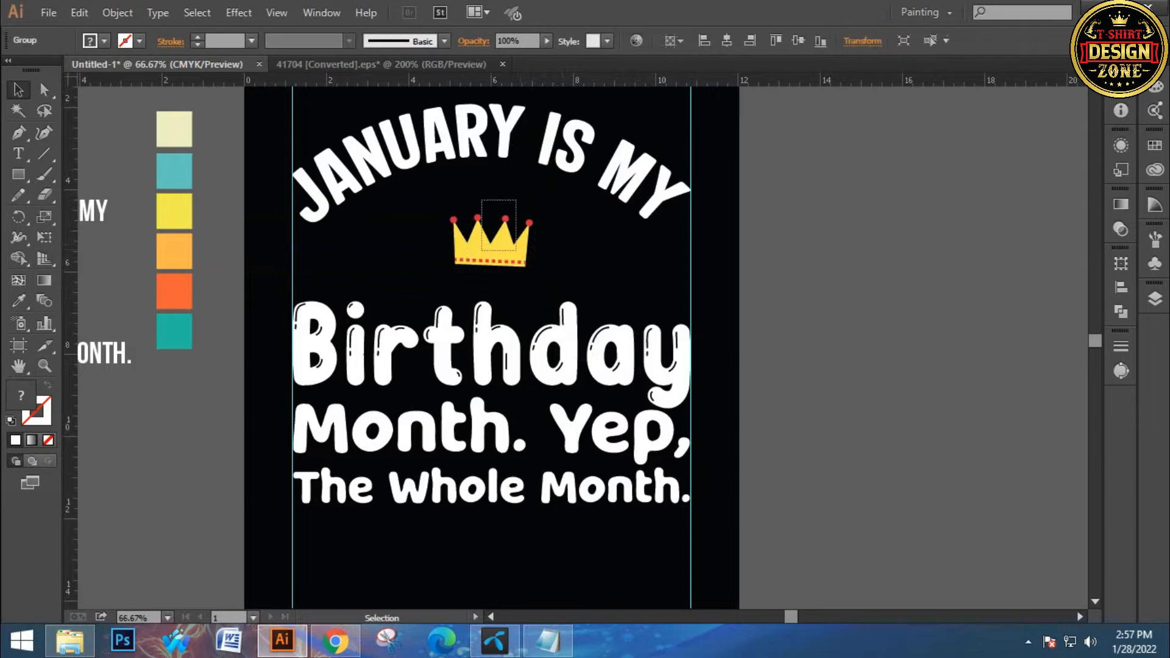
pyautogui.click(726, 40)
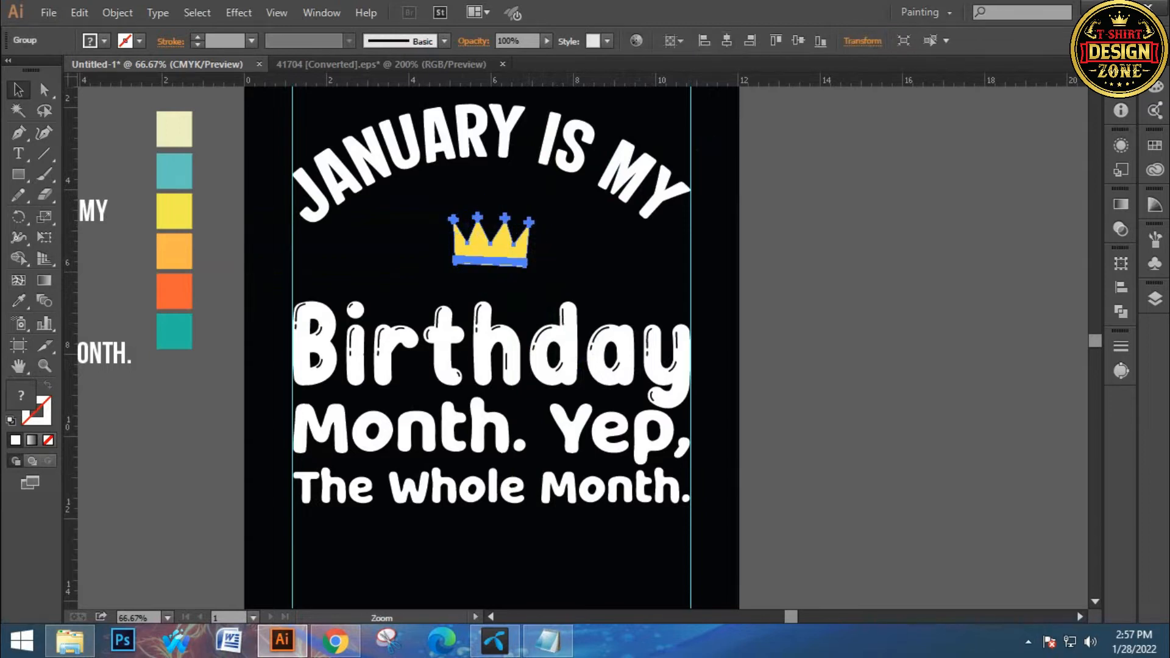
pyautogui.hotkey('ctrl', '+')
pyautogui.hotkey('ctrl', '+')
pyautogui.moveTo(603, 314)
pyautogui.mouseDown()
pyautogui.moveTo(609, 239)
pyautogui.moveTo(626, 320)
pyautogui.mouseUp()
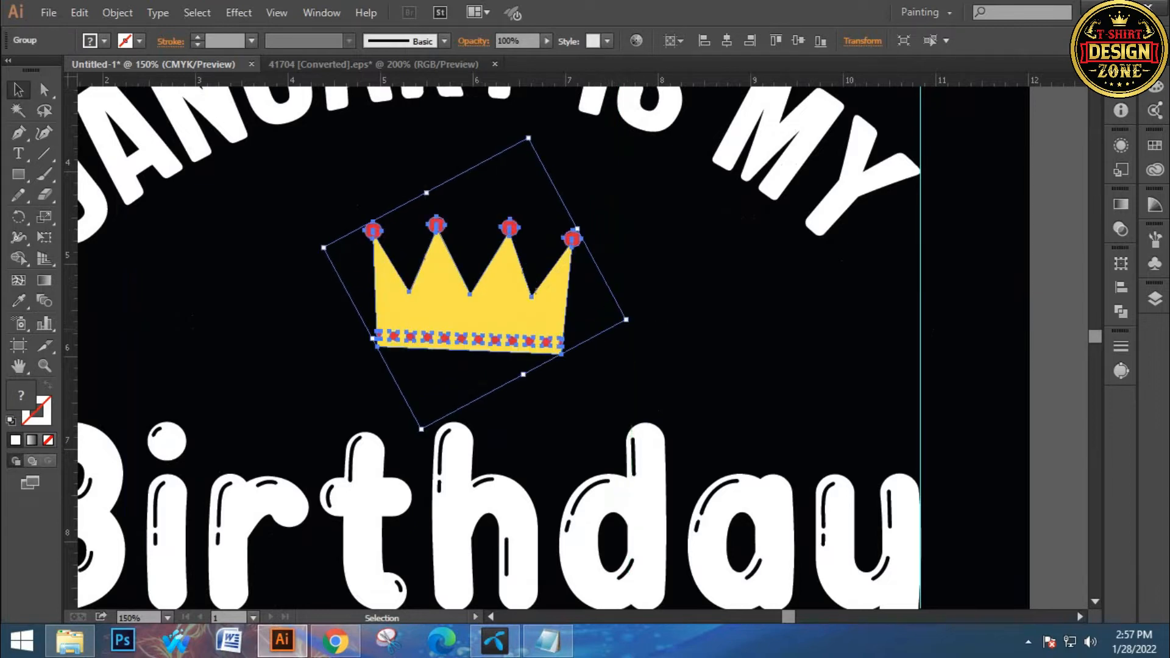
pyautogui.hotkey('ctrl', 'shift', 'a')
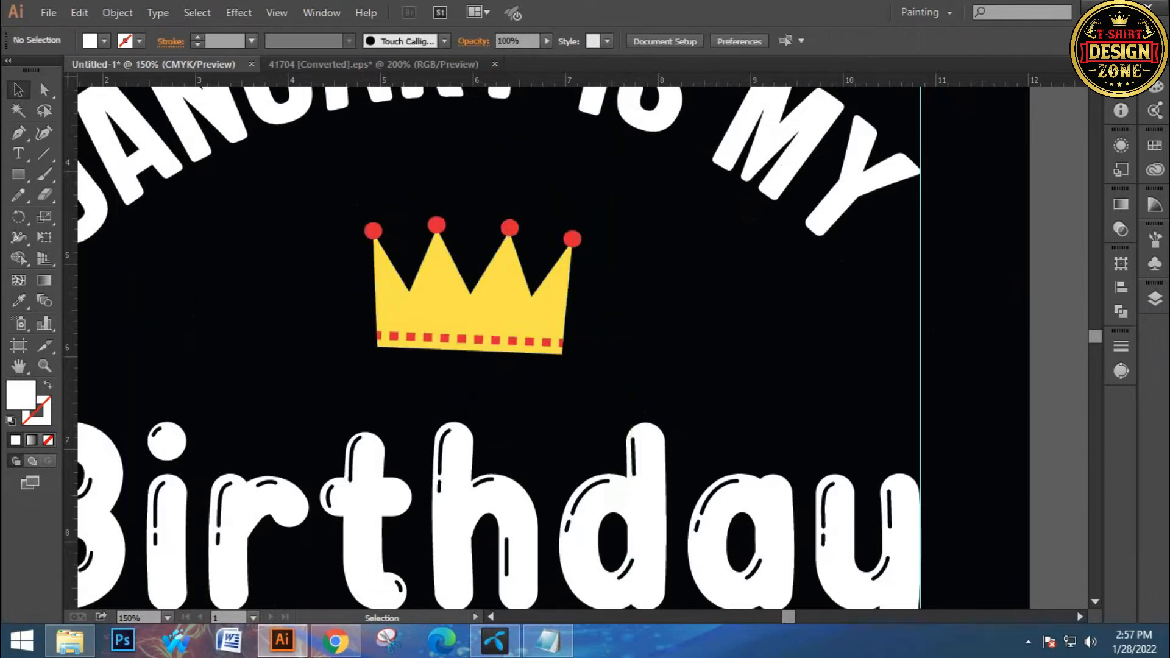
pyautogui.hotkey('ctrl', '0')
pyautogui.scroll(-1, 583, 341)
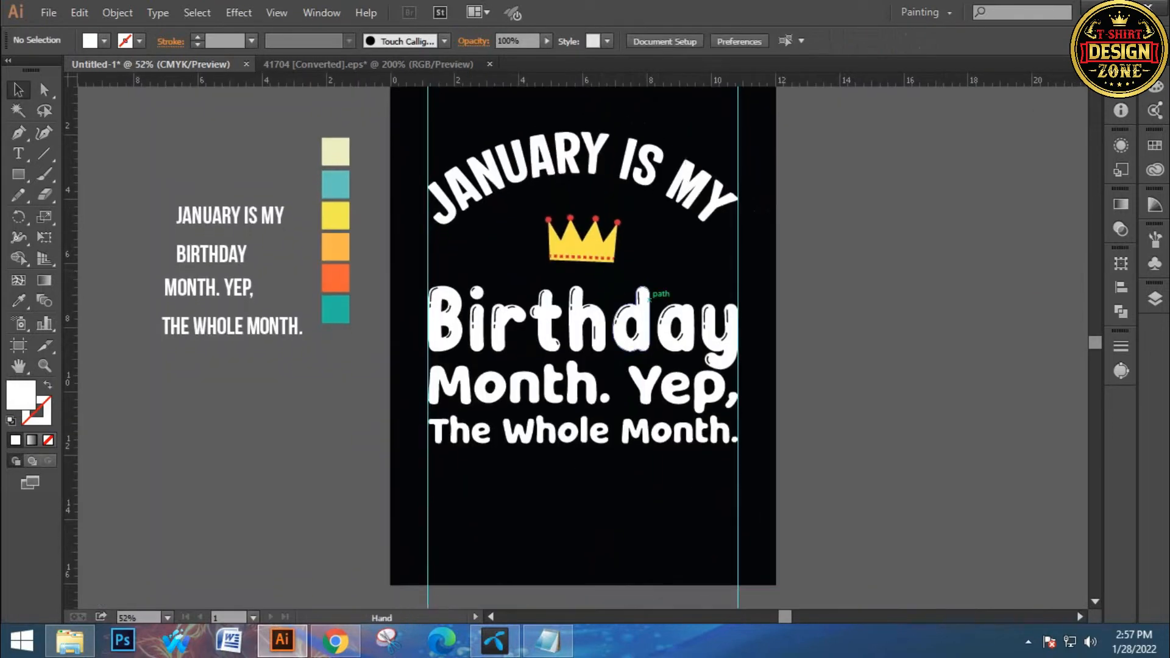
# Ungroup the "Birthday" lettering into separate letters.
pyautogui.keyDown('ctrl'); pyautogui.click(586, 359); pyautogui.keyUp('ctrl')
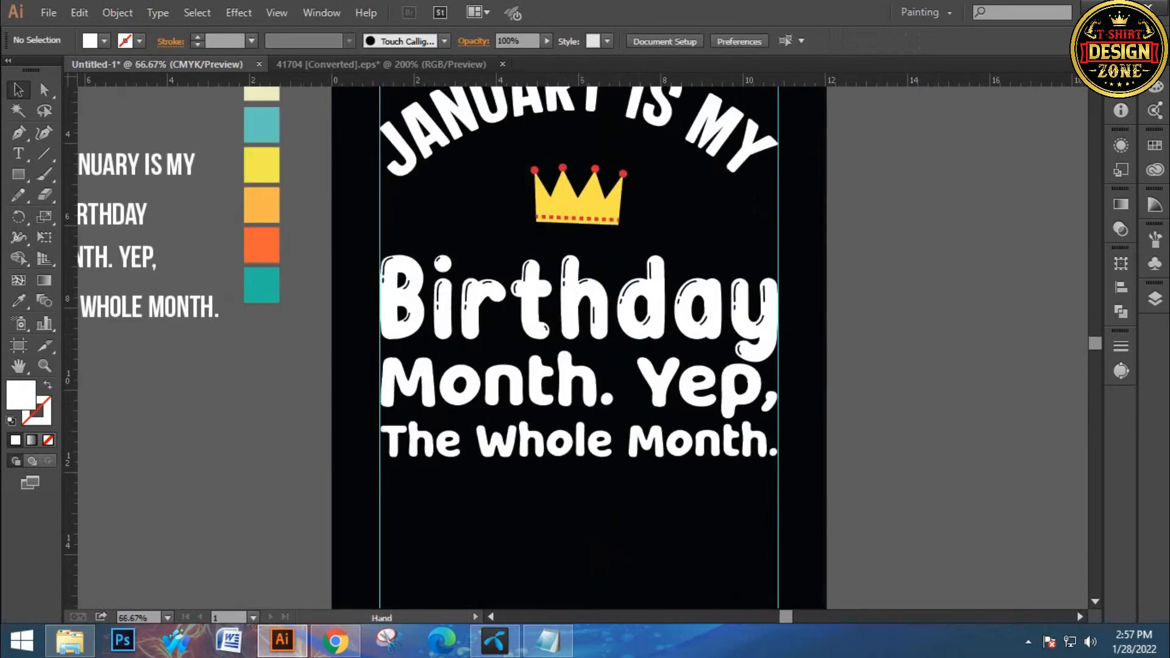
pyautogui.click(544, 291)
pyautogui.rightClick(530, 291)
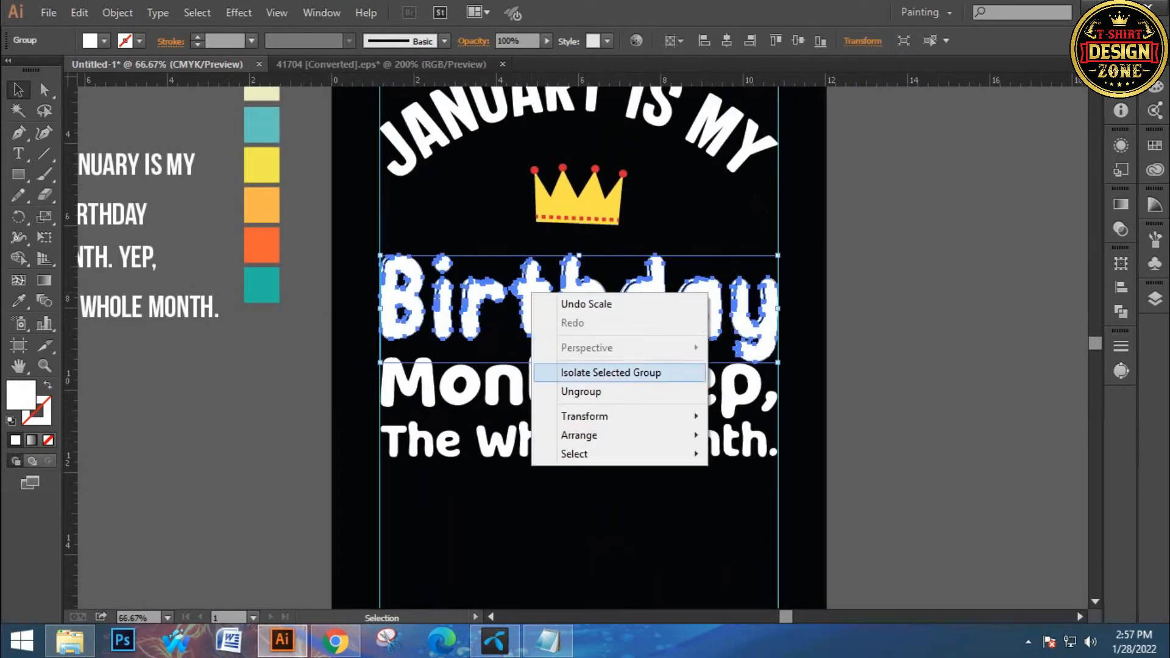
pyautogui.click(570, 392)
pyautogui.click(518, 238)
pyautogui.moveTo(421, 298); pyautogui.dragTo(372, 330)
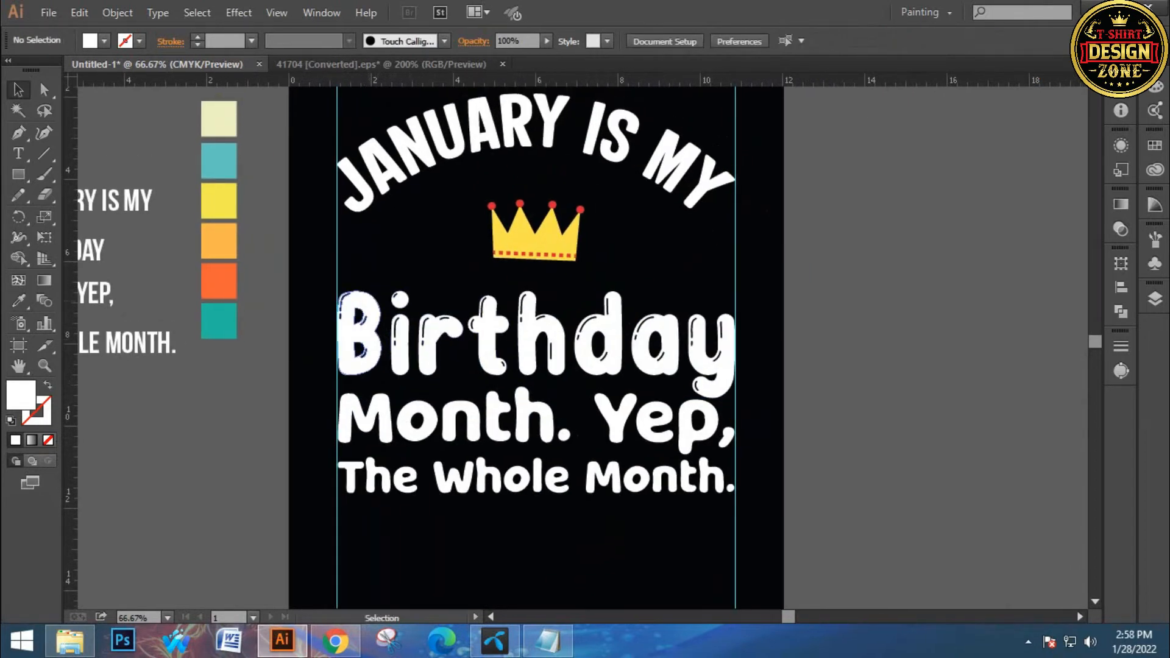
# Fill the "B" of "Birthday" with the palette's dark teal and the "i" with its deep orange.
pyautogui.click(371, 330)
pyautogui.press('i')
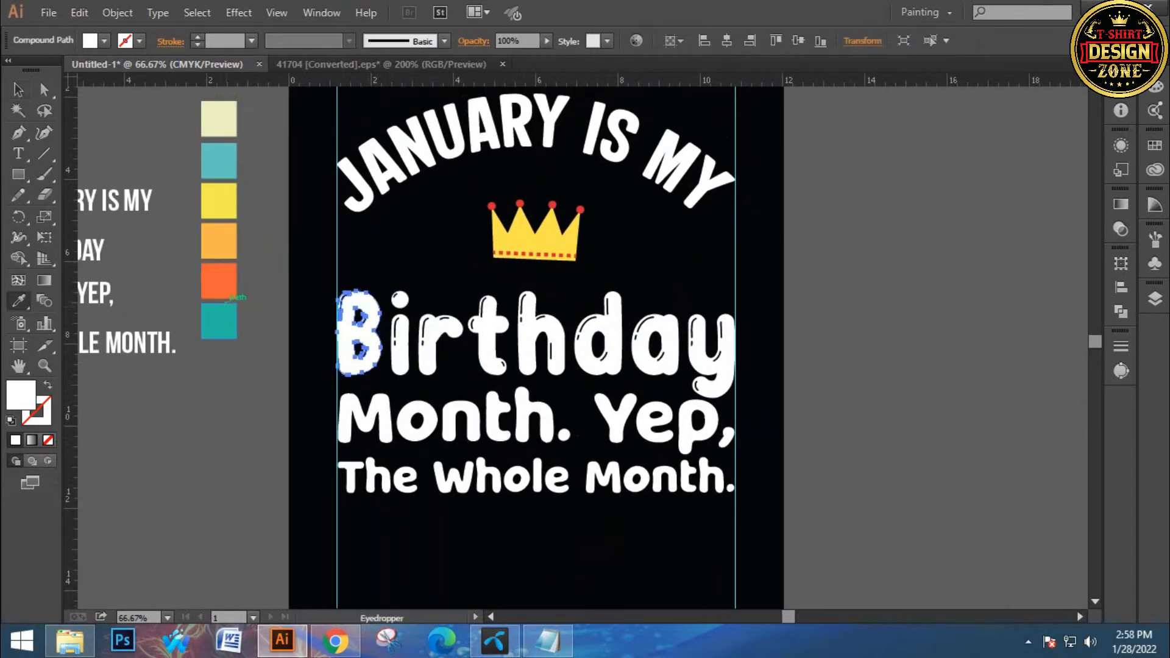
pyautogui.click(227, 303)
pyautogui.press('v')
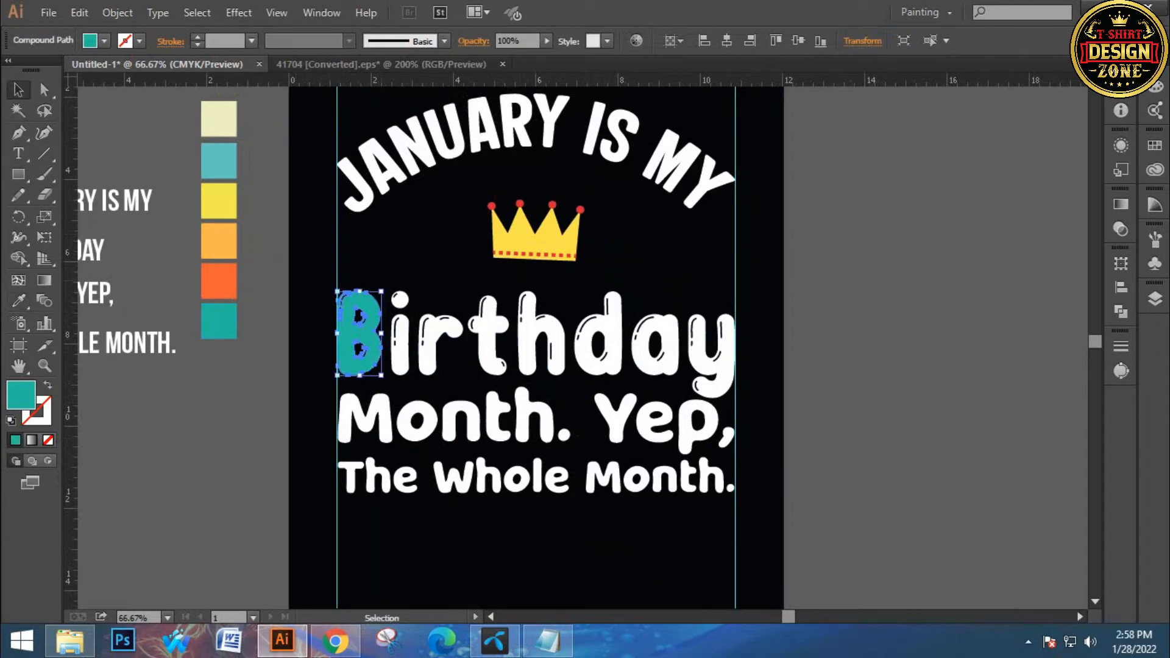
pyautogui.click(311, 285)
pyautogui.click(400, 341)
pyautogui.press('i')
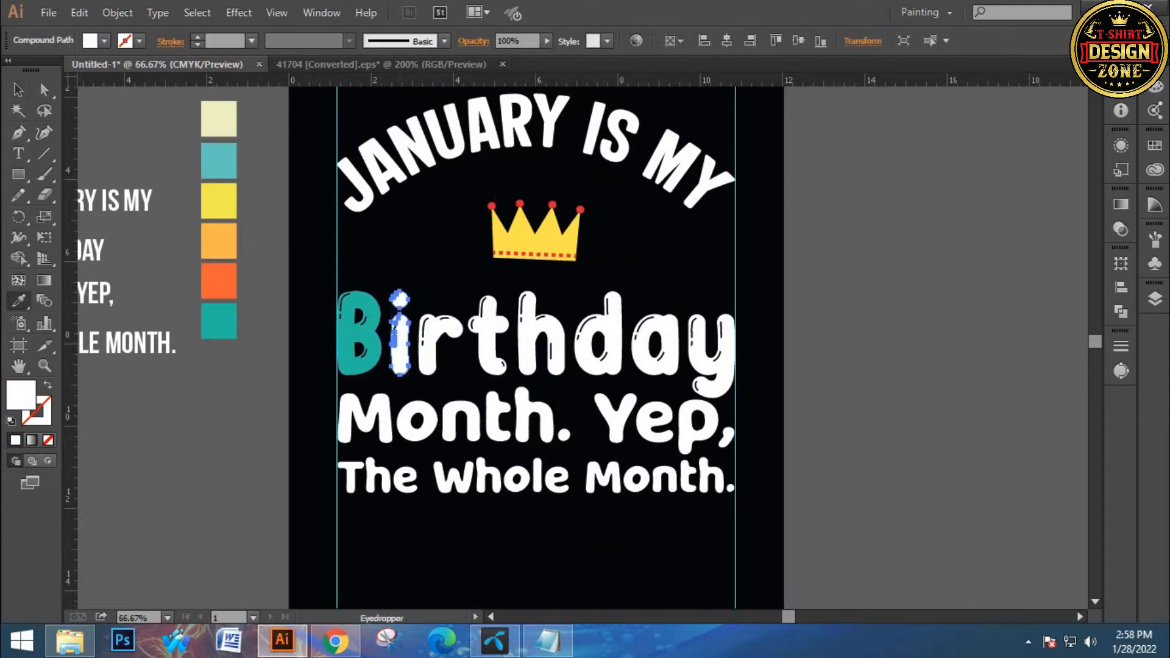
pyautogui.click(227, 281)
pyautogui.press('v')
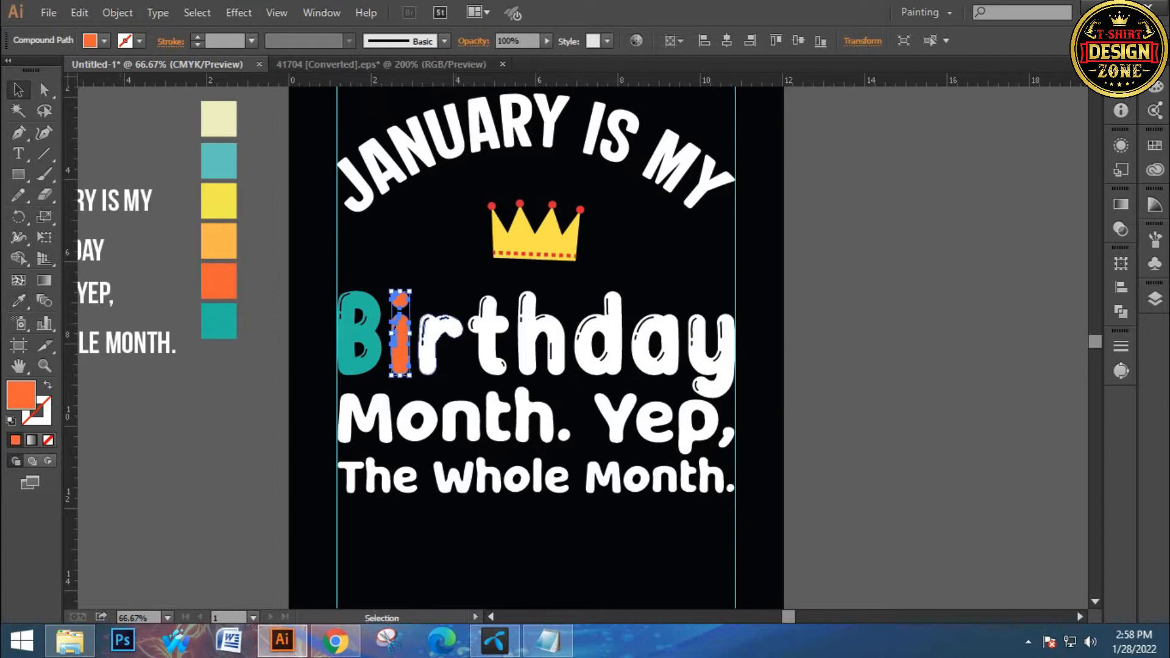
# Fill the "r" of "Birthday" with the palette's light orange and the "t" with its yellow.
pyautogui.click(430, 347)
pyautogui.press('i')
pyautogui.click(218, 241)
pyautogui.press('v')
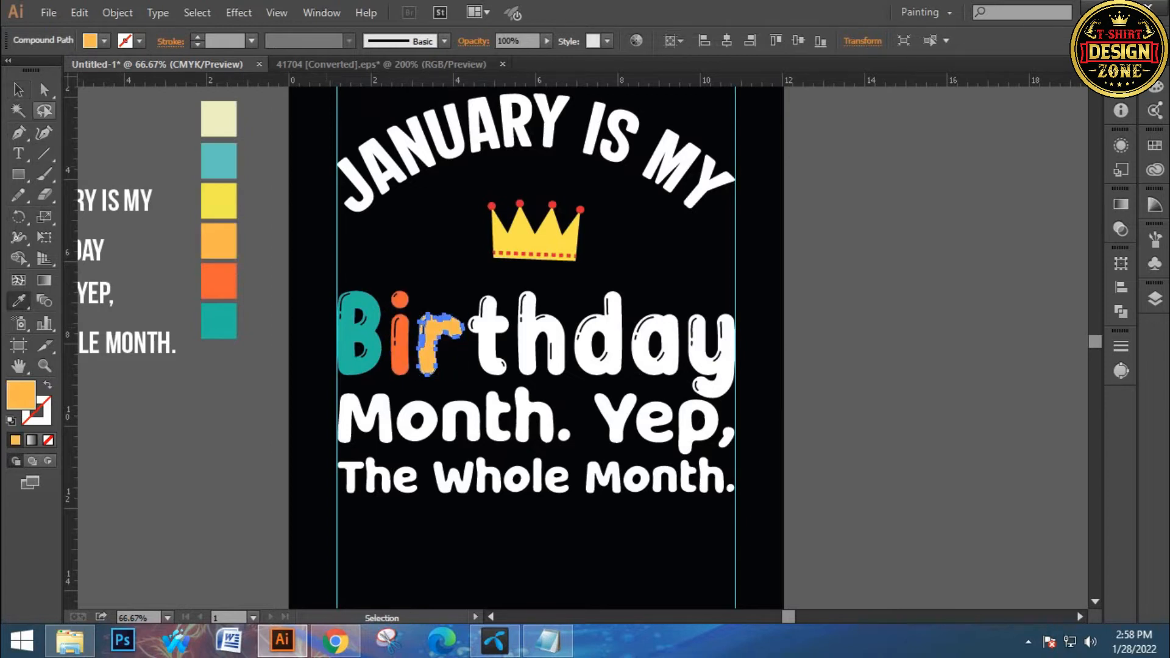
pyautogui.press('v')
pyautogui.click(488, 335)
pyautogui.press('i')
pyautogui.click(219, 201)
pyautogui.press('v')
# Fill the "h" of "Birthday" with the palette's dark teal and the "d" with its light blue.
pyautogui.click(540, 342)
pyautogui.press('i')
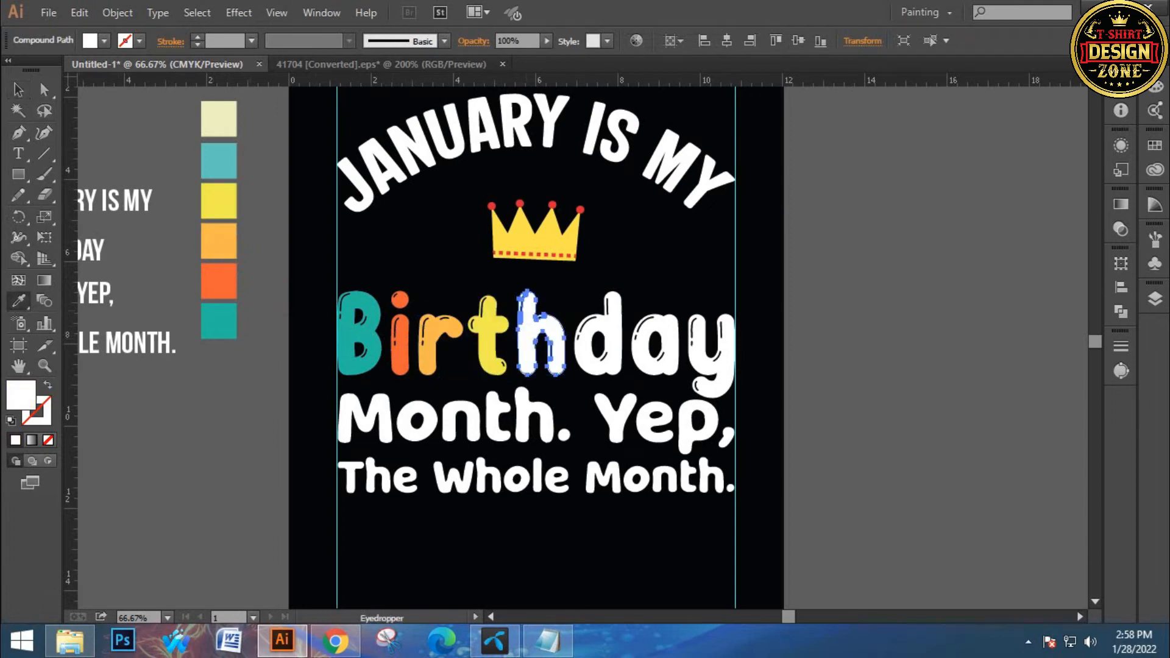
pyautogui.click(219, 322)
pyautogui.click(19, 90)
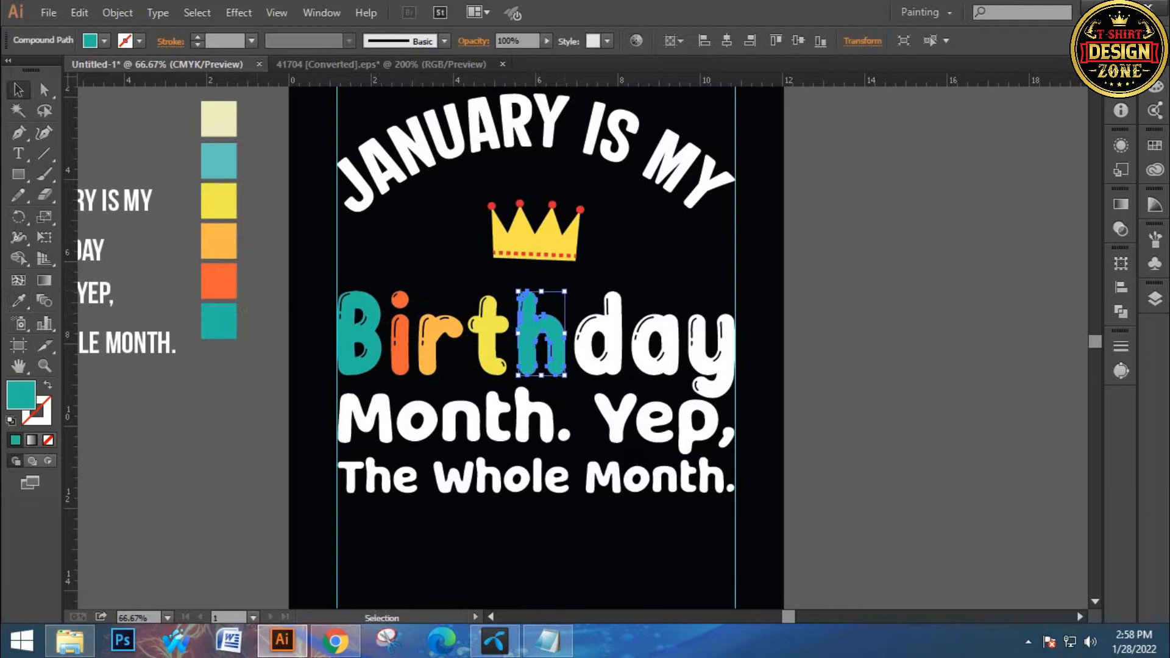
pyautogui.click(612, 334)
pyautogui.press('i')
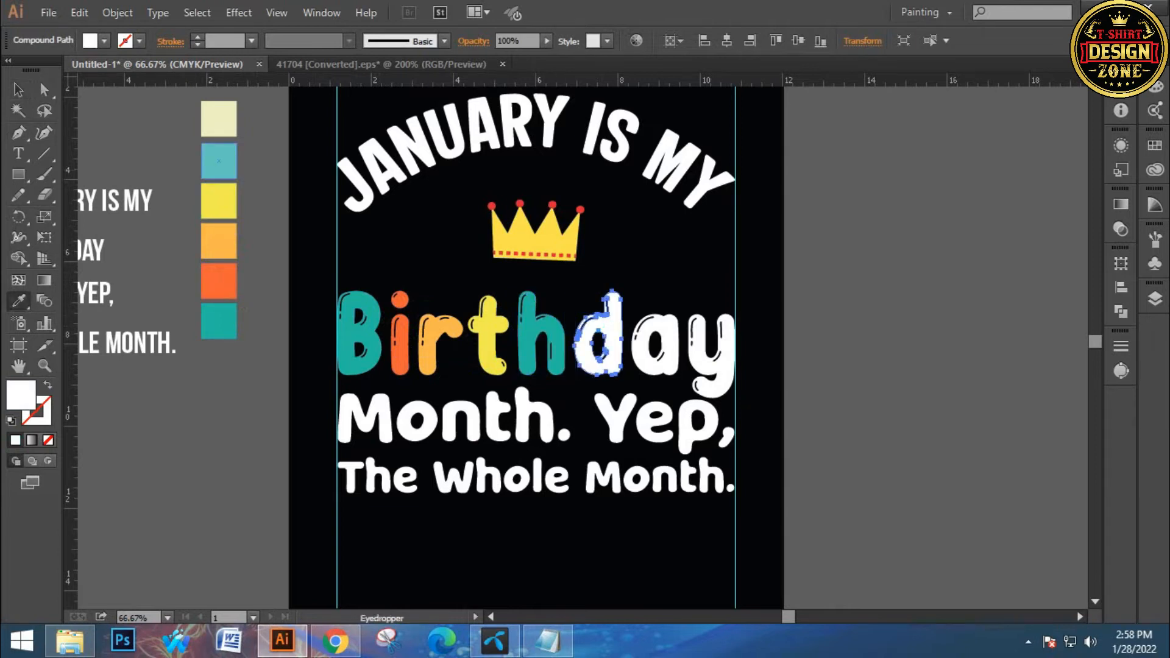
pyautogui.click(218, 161)
pyautogui.click(18, 90)
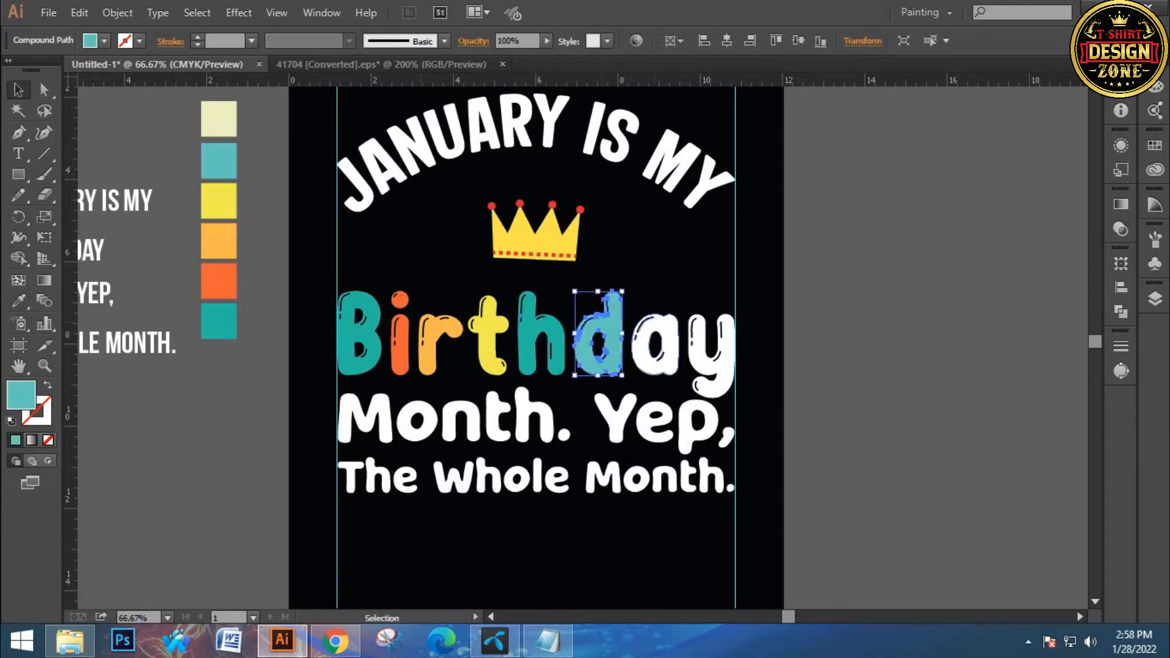
# Fill the "a" of "Birthday" with the palette's cream and the "y" with its yellow.
pyautogui.click(670, 345)
pyautogui.press('i')
pyautogui.press('v')
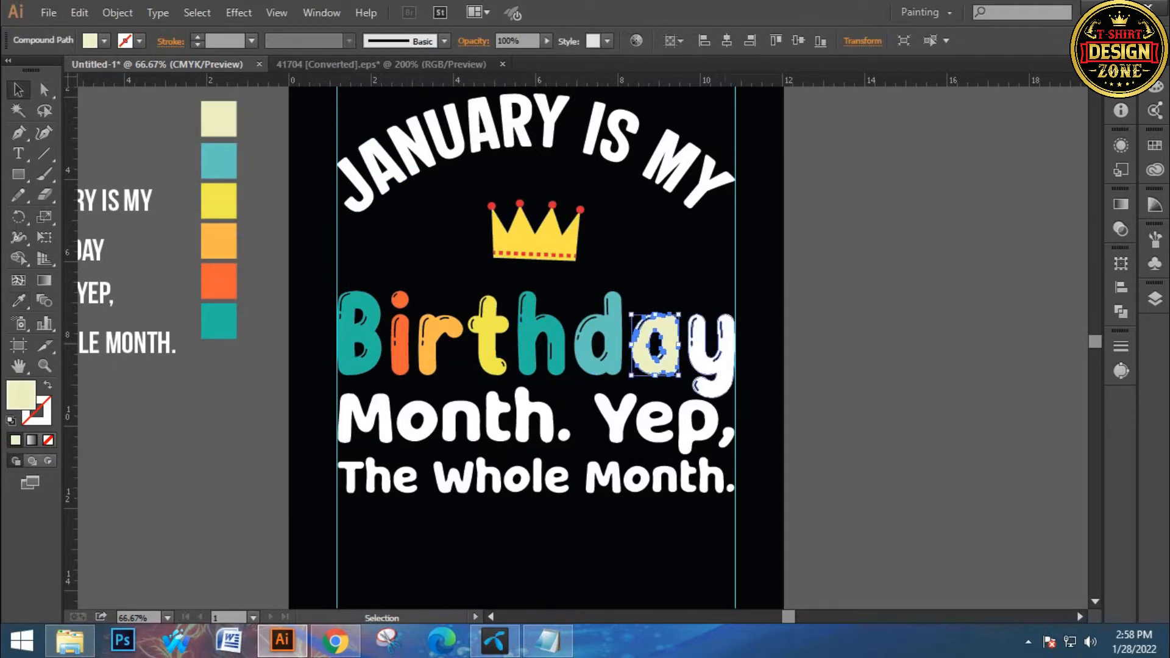
pyautogui.click(701, 342)
pyautogui.press('i')
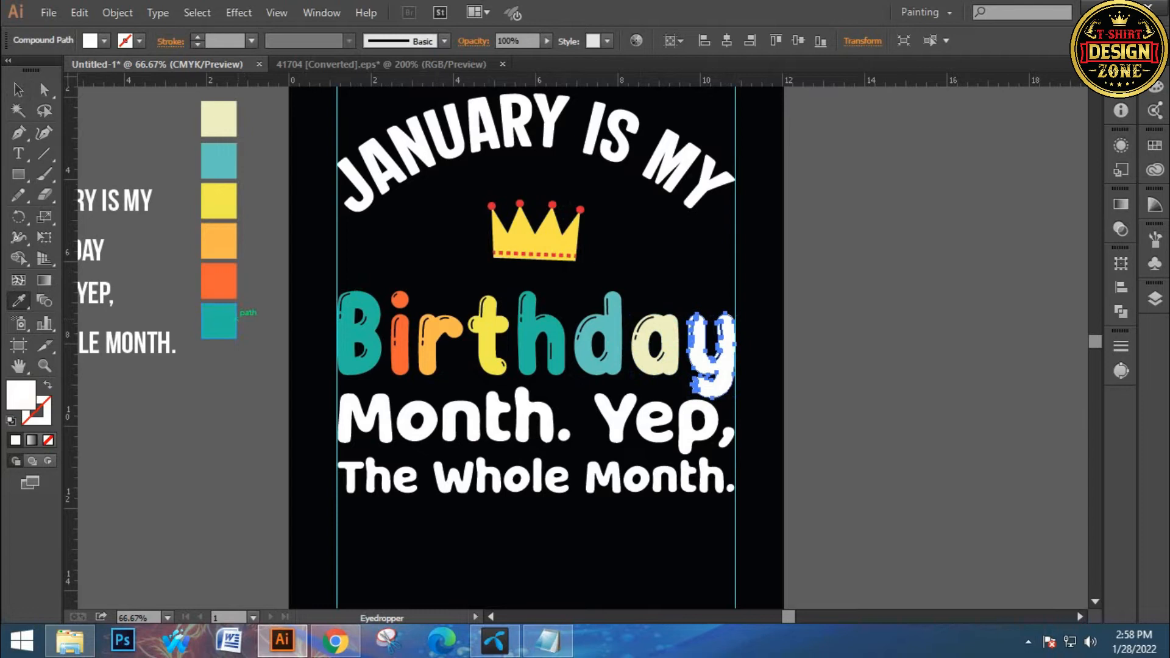
pyautogui.click(219, 201)
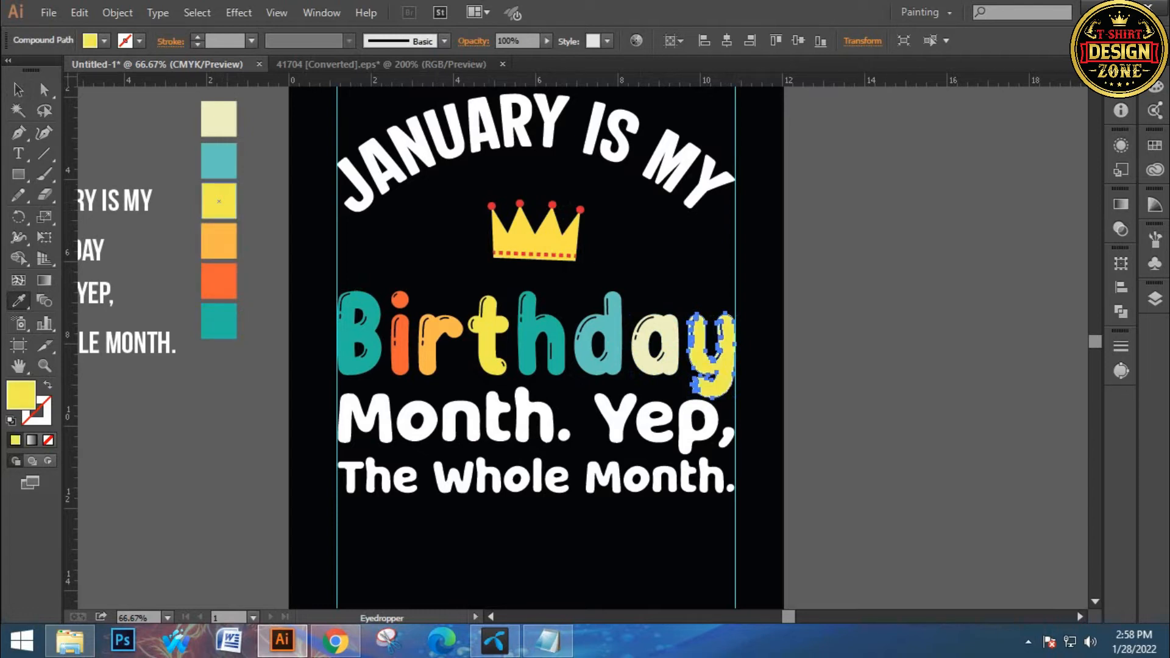
pyautogui.press('v')
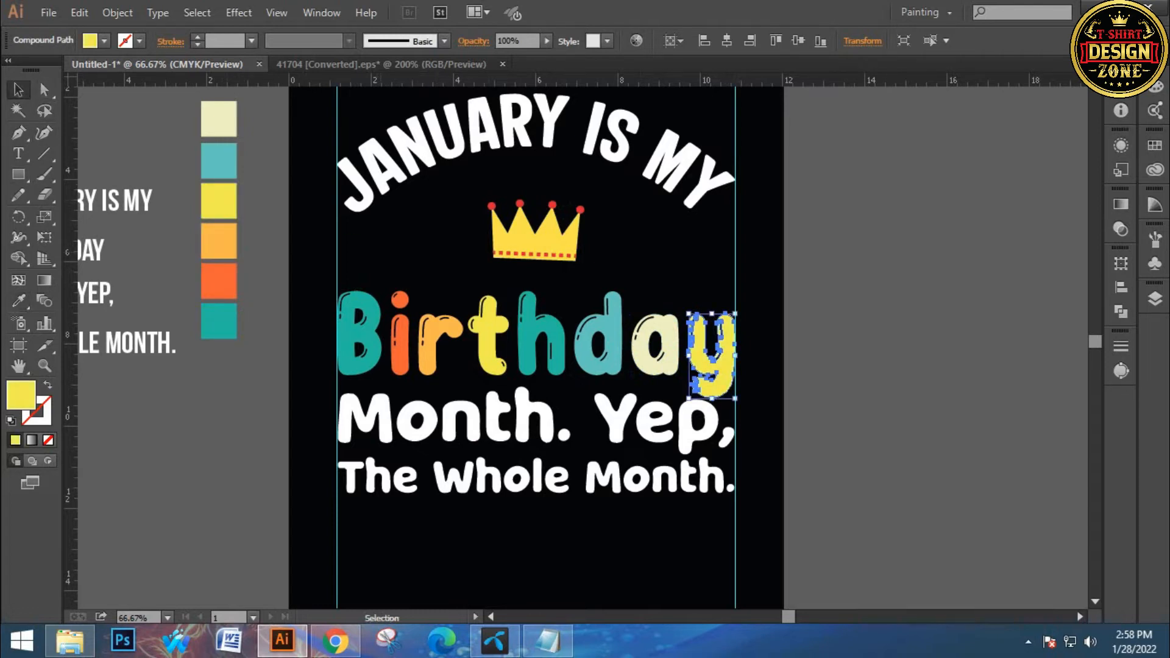
pyautogui.click(853, 317)
# Try the palette's yellow and light orange on the arched "January is my" line and settle on deep orange.
pyautogui.moveTo(854, 317); pyautogui.dragTo(859, 341)
pyautogui.click(384, 180)
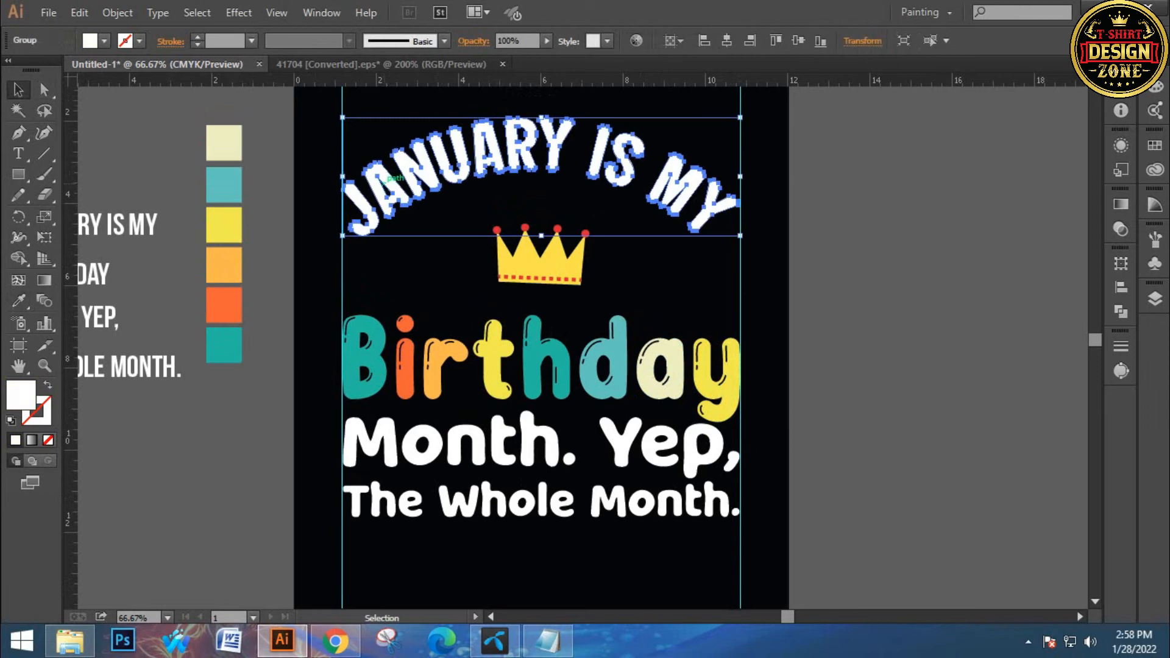
pyautogui.press('i')
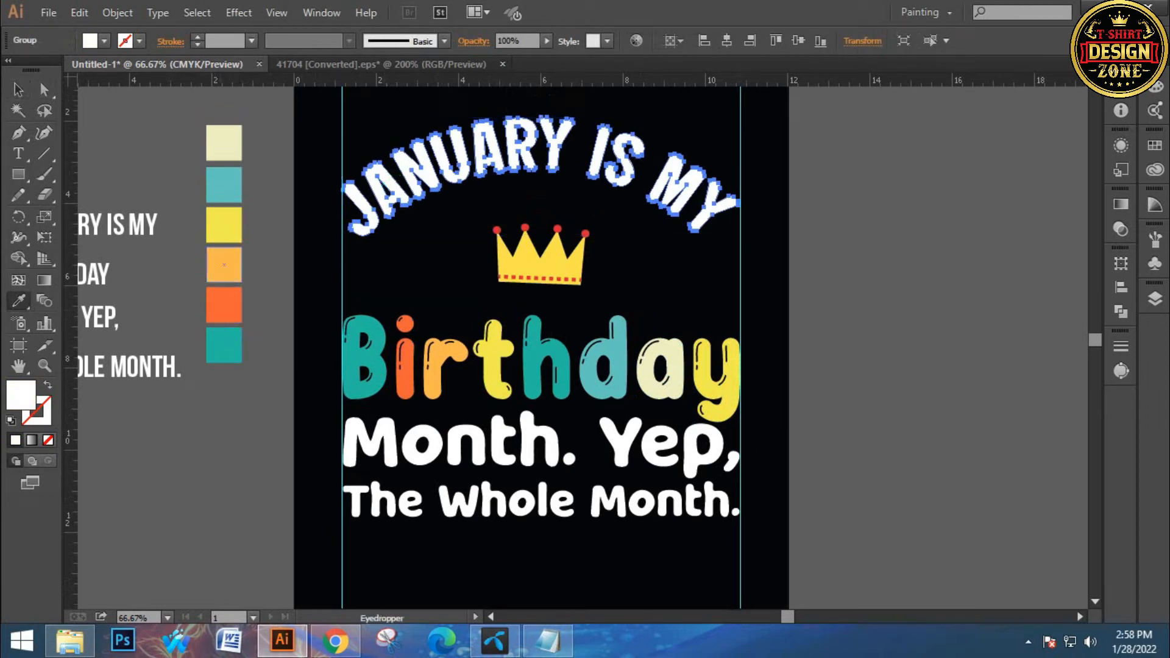
pyautogui.click(224, 226)
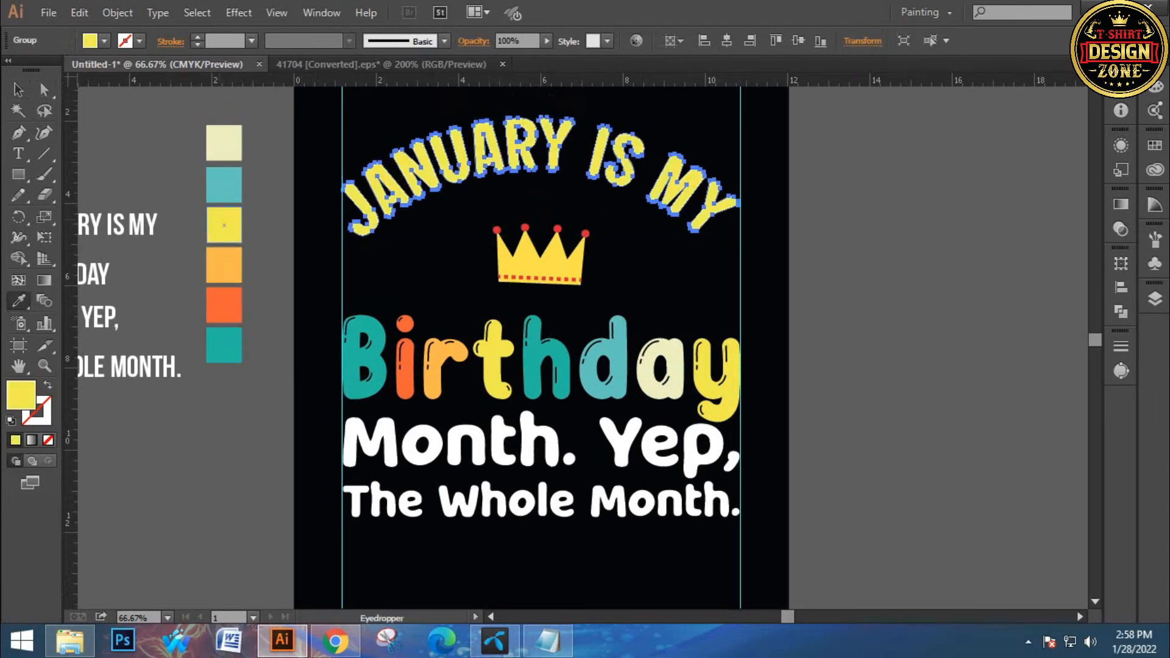
pyautogui.click(224, 265)
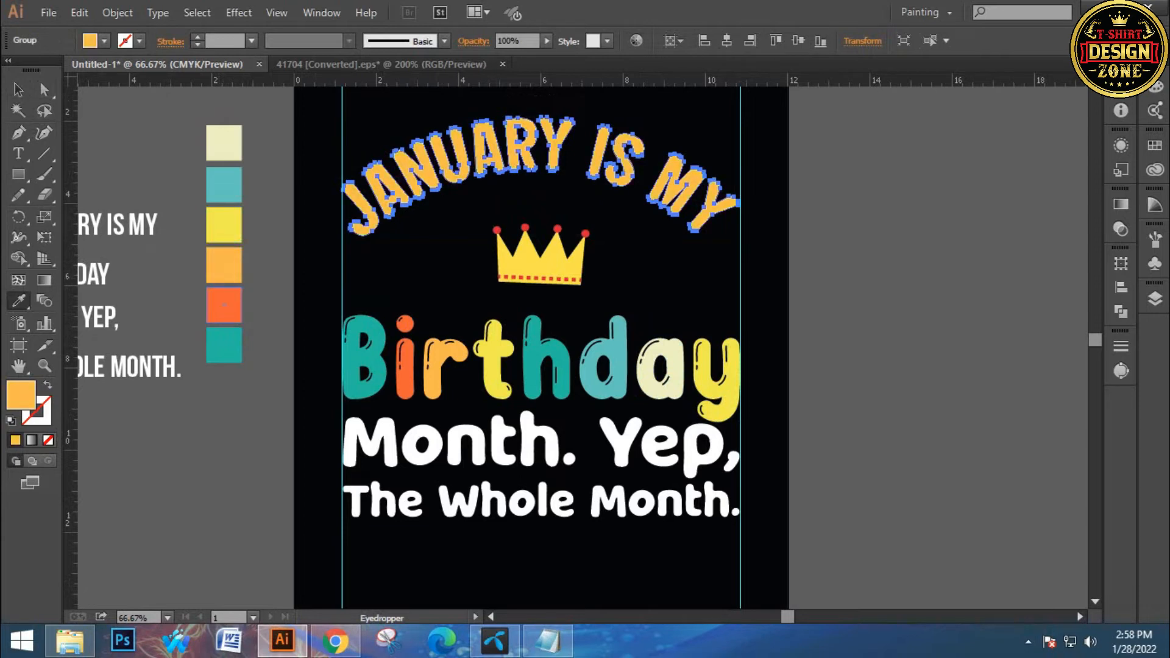
pyautogui.click(225, 305)
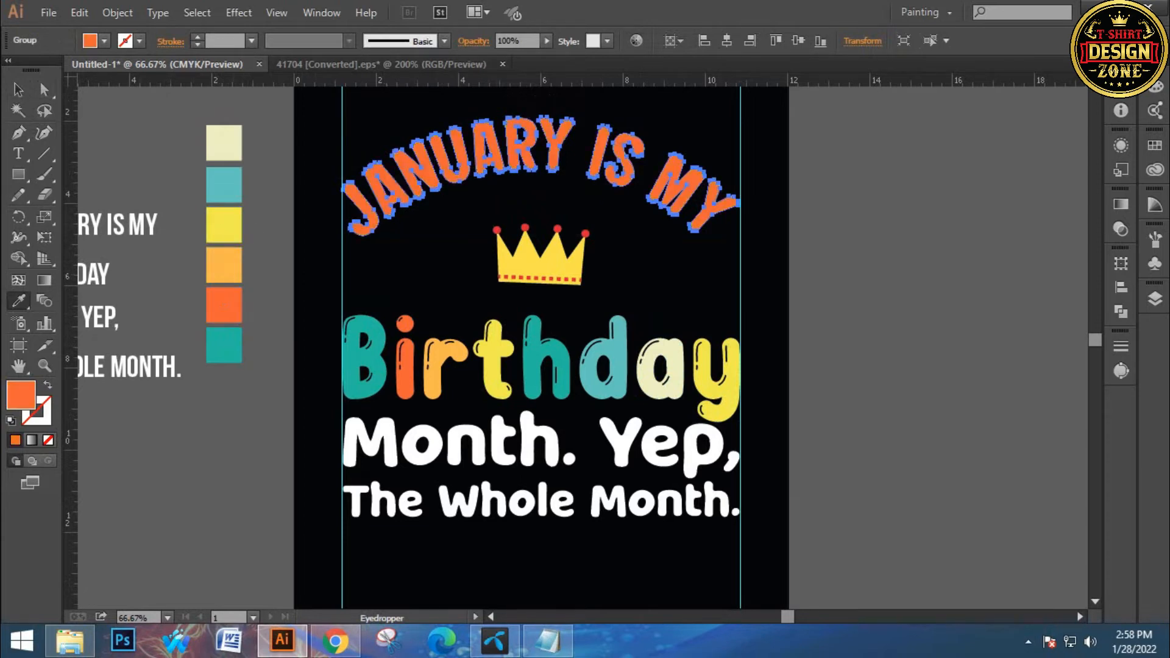
pyautogui.press('v')
pyautogui.click(431, 275)
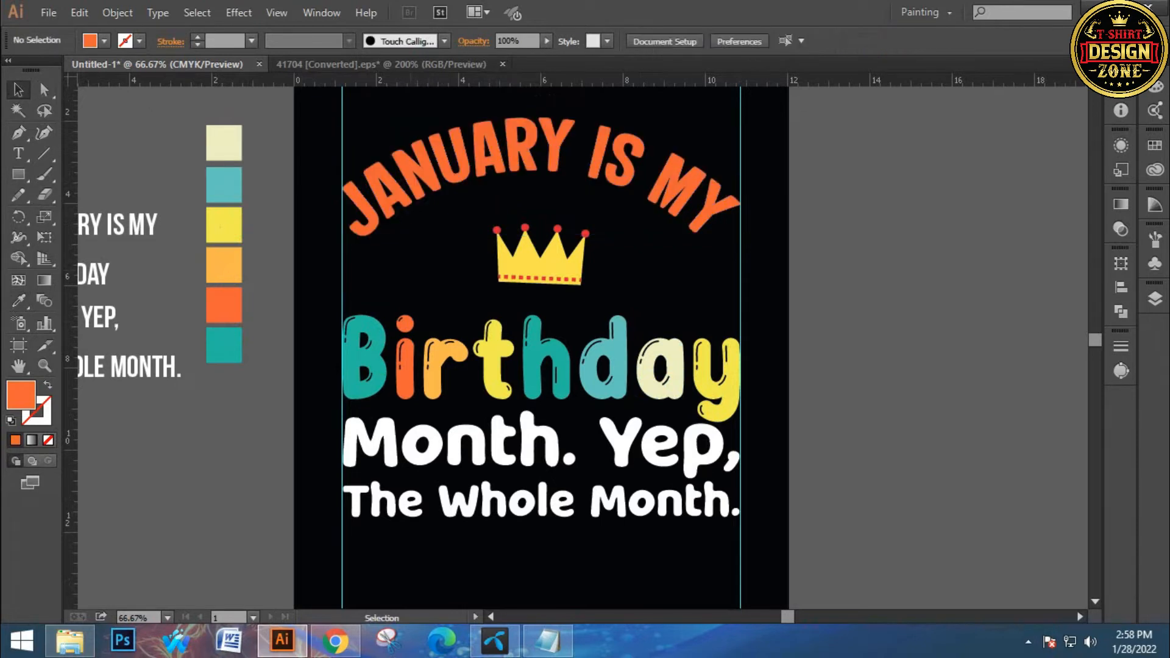
# Fill the "Month. Yep," line with the palette's cream.
pyautogui.moveTo(431, 380); pyautogui.dragTo(409, 330)
pyautogui.click(429, 390)
pyautogui.press('i')
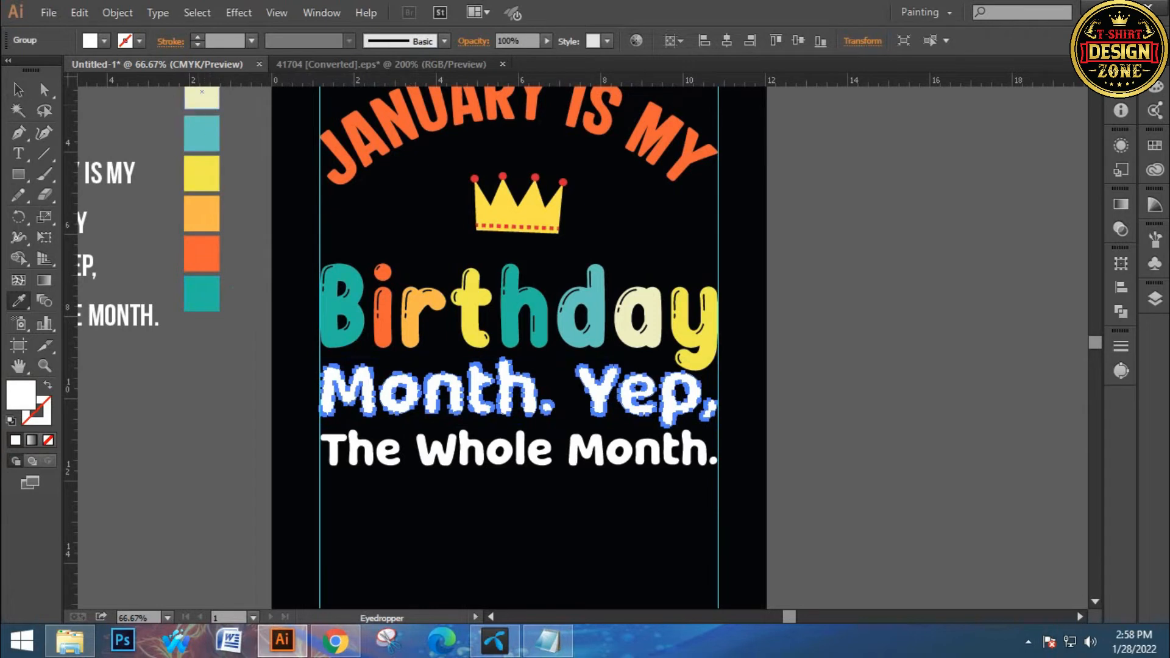
pyautogui.click(202, 97)
pyautogui.press('v')
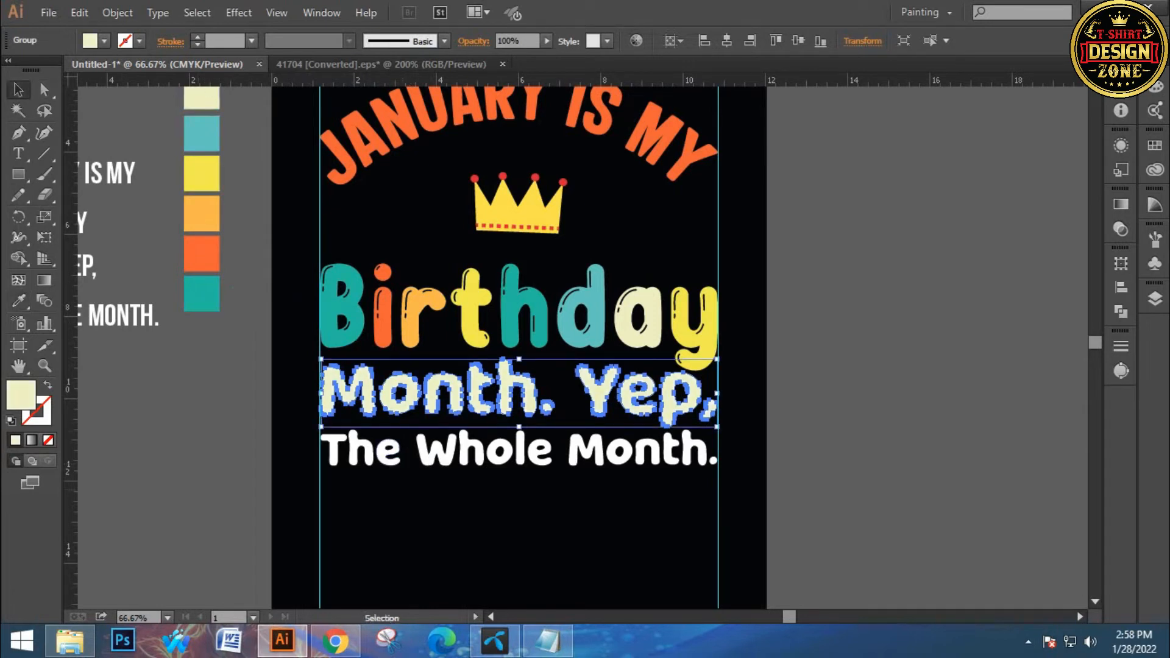
# Fill the "The Whole Month." line with the palette's light blue and deselect it.
pyautogui.click(465, 478)
pyautogui.click(465, 454)
pyautogui.press('i')
pyautogui.click(201, 133)
pyautogui.press('v')
pyautogui.hotkey('ctrl', 'shift', 'a')
pyautogui.moveTo(518, 365); pyautogui.dragTo(520, 405)
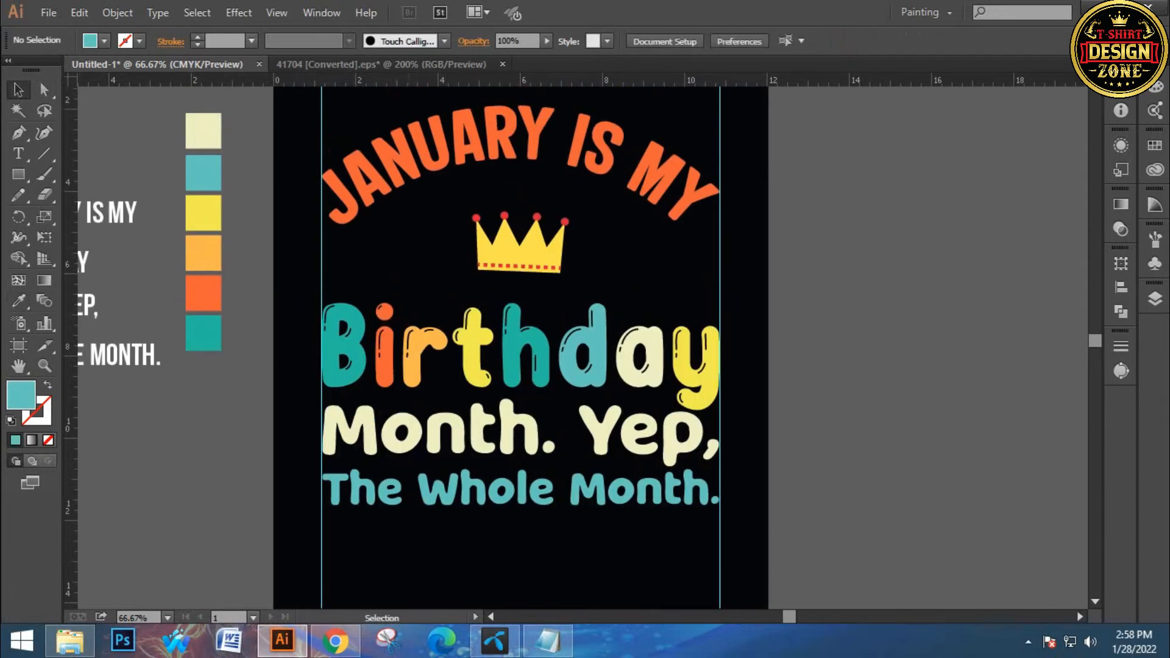
# Try the palette's yellow on the arched "January is my" line and settle on dark teal.
pyautogui.click(399, 170)
pyautogui.press('i')
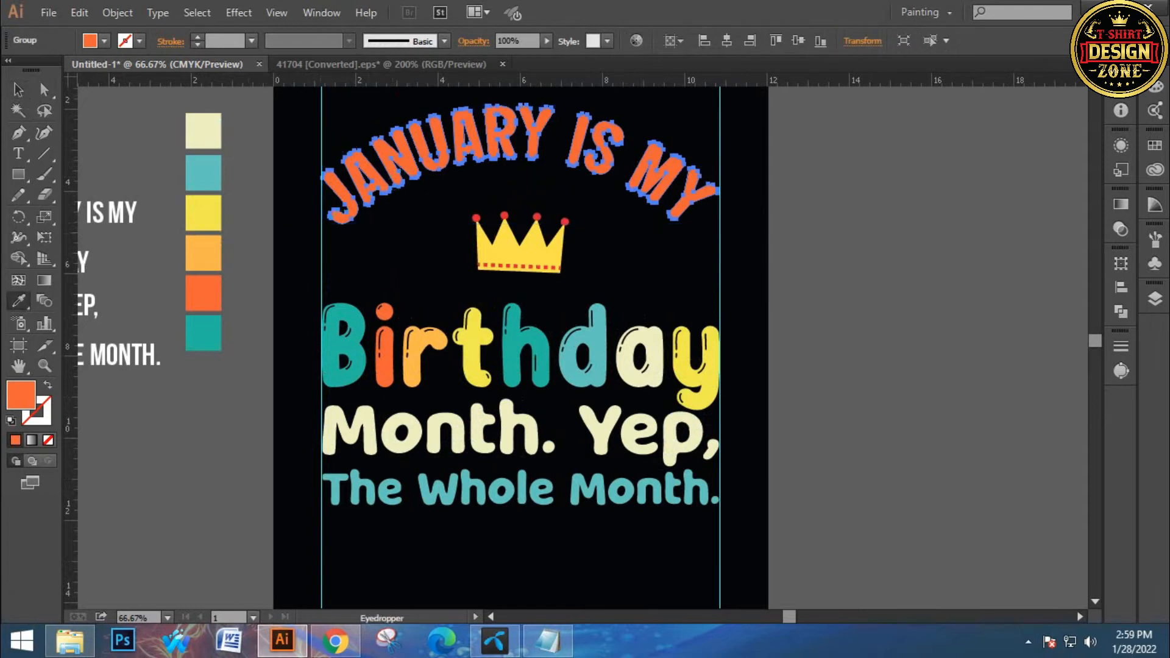
pyautogui.click(203, 213)
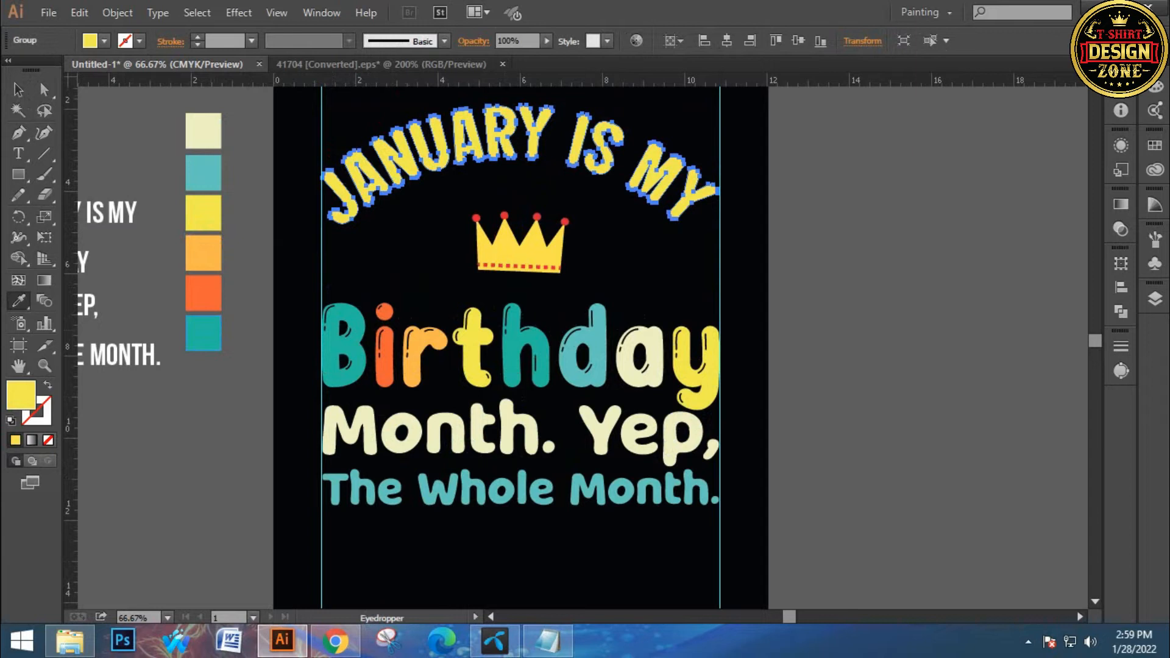
pyautogui.click(205, 334)
pyautogui.press('v')
pyautogui.hotkey('ctrl', 'shift', 'a')
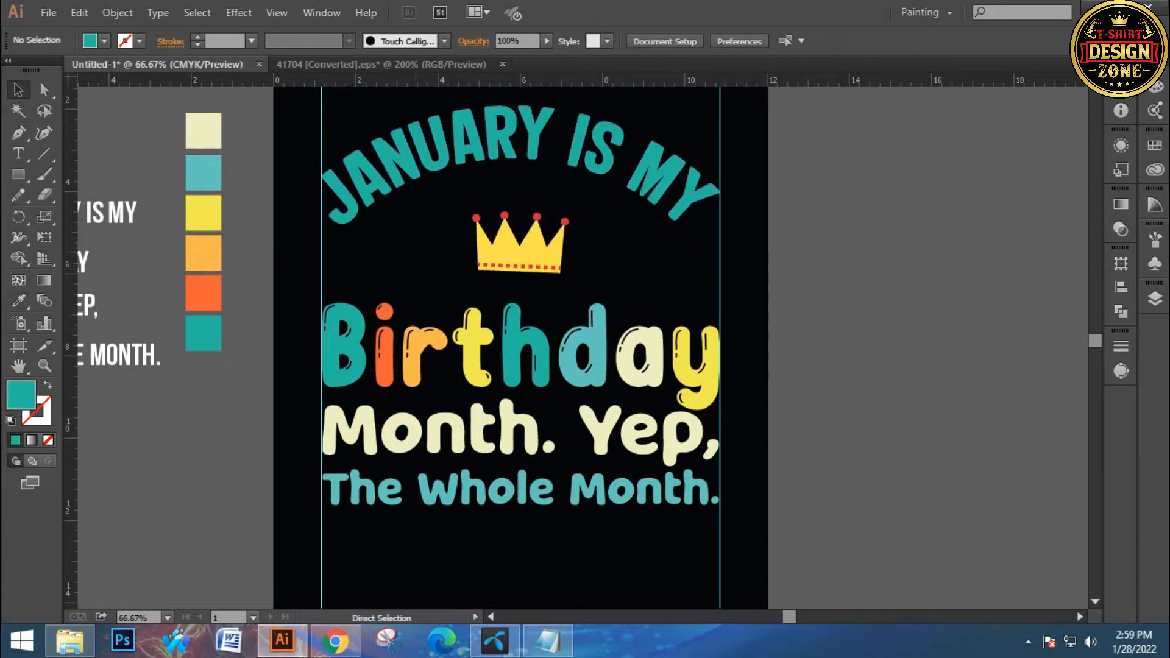
pyautogui.hotkey('ctrl', '0')
pyautogui.hotkey('ctrl', '+')
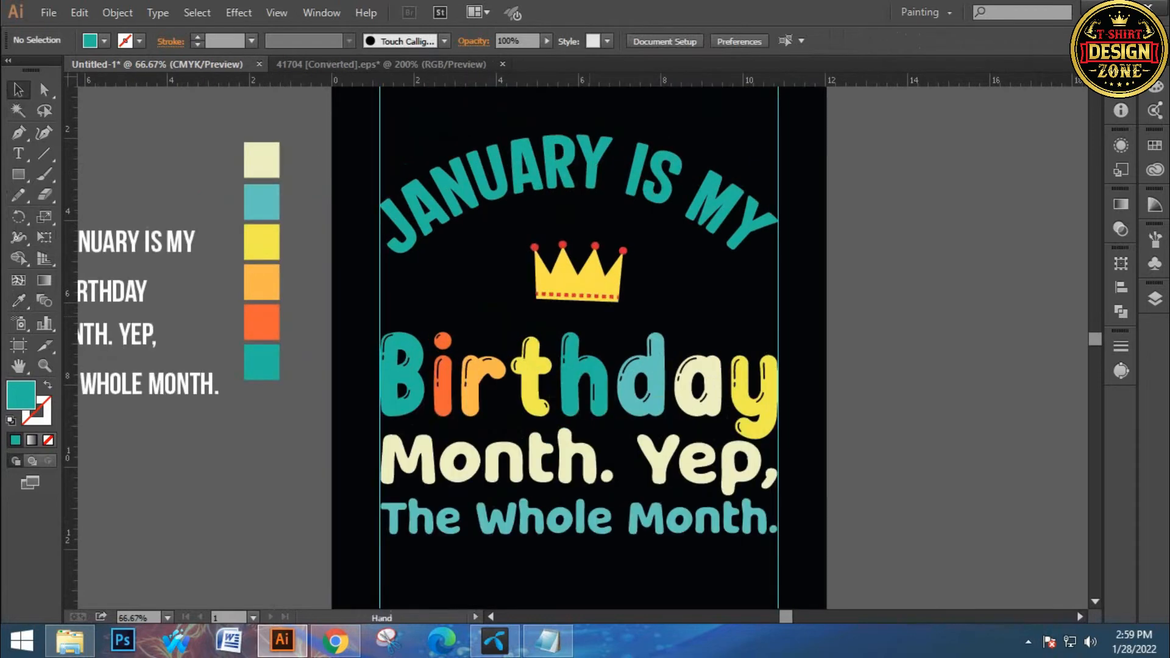
pyautogui.hotkey('ctrl', '0')
pyautogui.hotkey('ctrl', '+')
pyautogui.moveTo(600, 305); pyautogui.dragTo(595, 306)
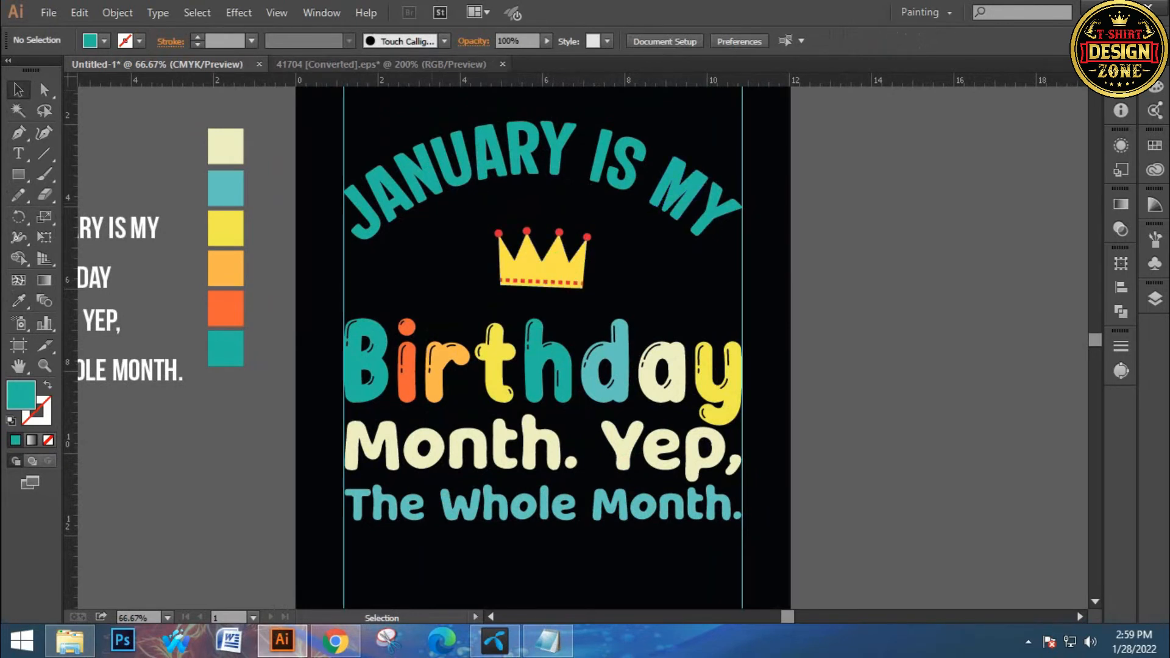
# Copy the upper bunny-ears headband from 41704 [Converted].eps into the T-shirt design and place it above the "a" of "Birthday".
pyautogui.click(381, 64)
pyautogui.moveTo(671, 366); pyautogui.dragTo(537, 318)
pyautogui.click(951, 274)
pyautogui.moveTo(609, 378); pyautogui.dragTo(604, 156)
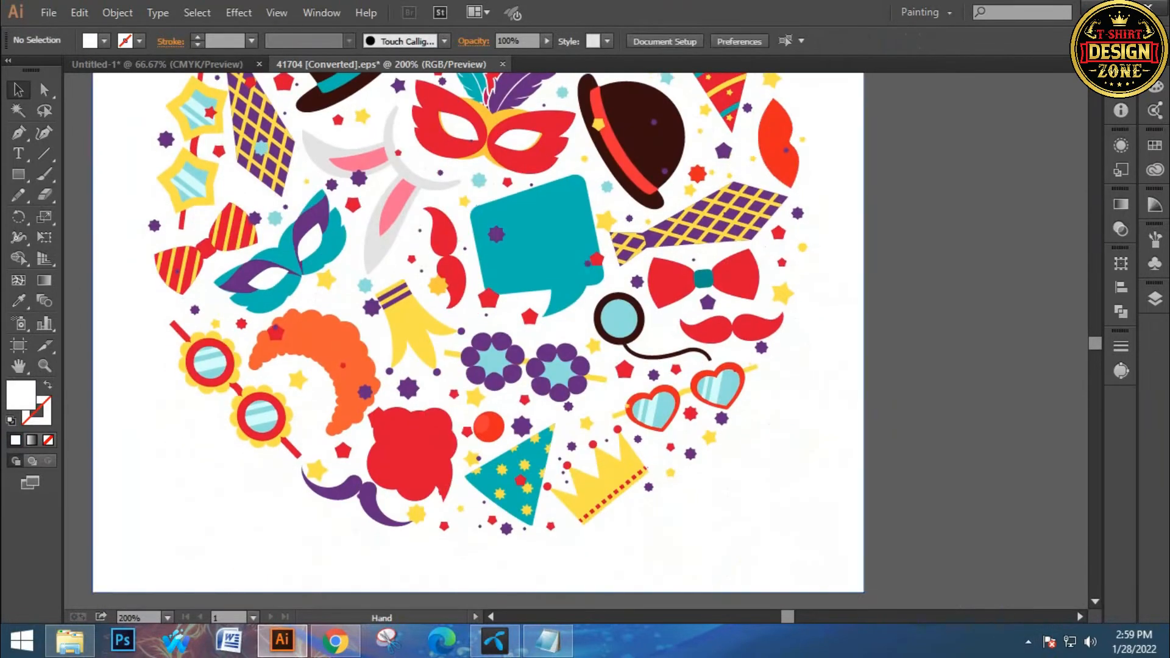
pyautogui.moveTo(626, 12); pyautogui.dragTo(628, 229)
pyautogui.click(622, 238)
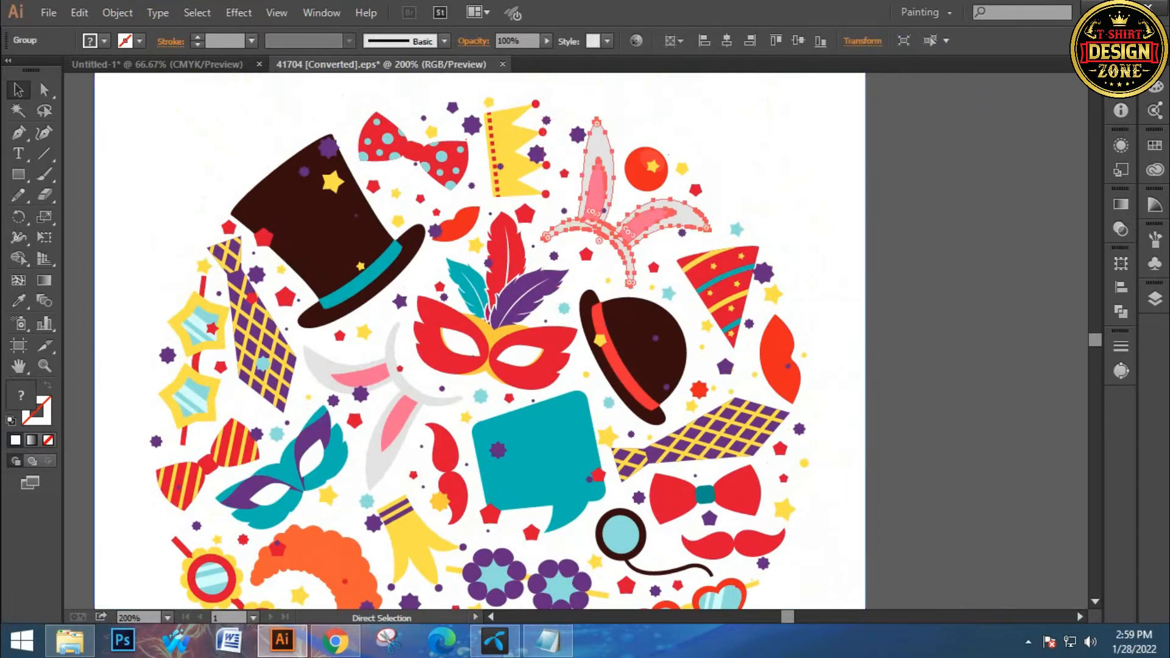
pyautogui.hotkey('ctrl', 'Tab')
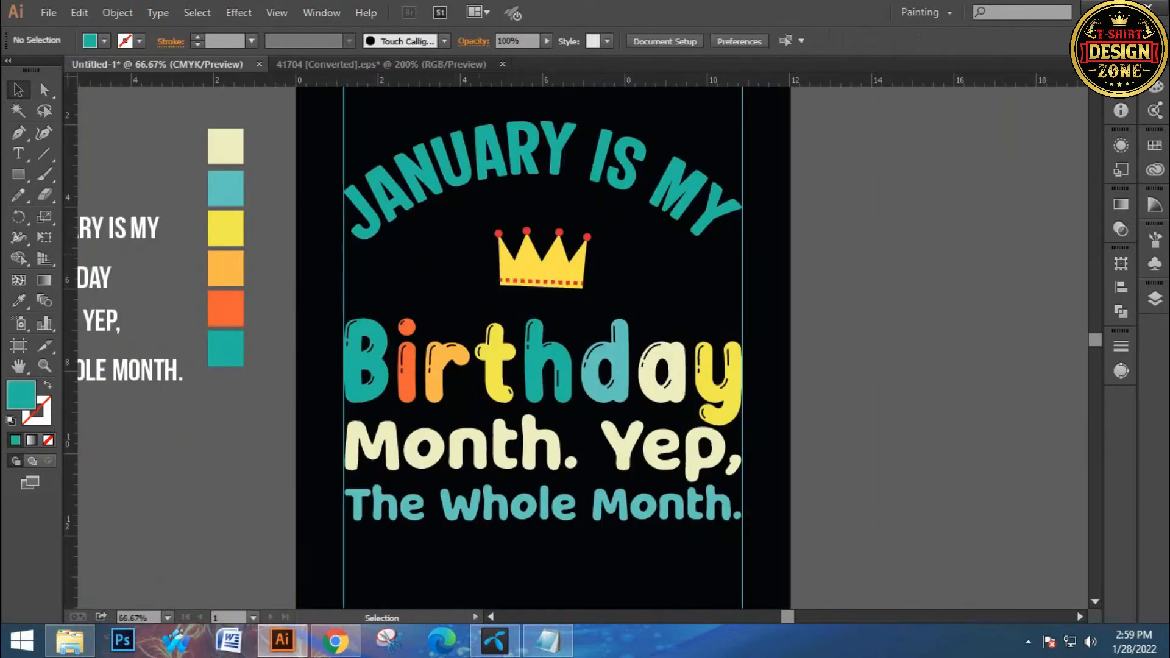
pyautogui.hotkey('ctrl', 'v')
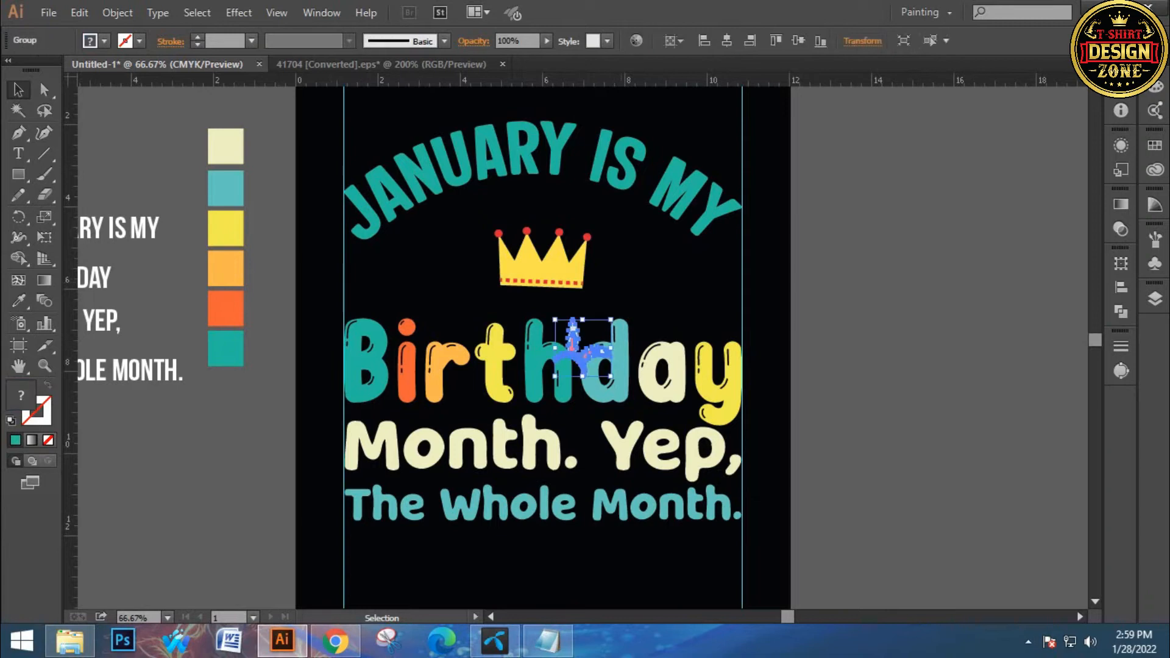
pyautogui.moveTo(590, 323); pyautogui.dragTo(672, 310)
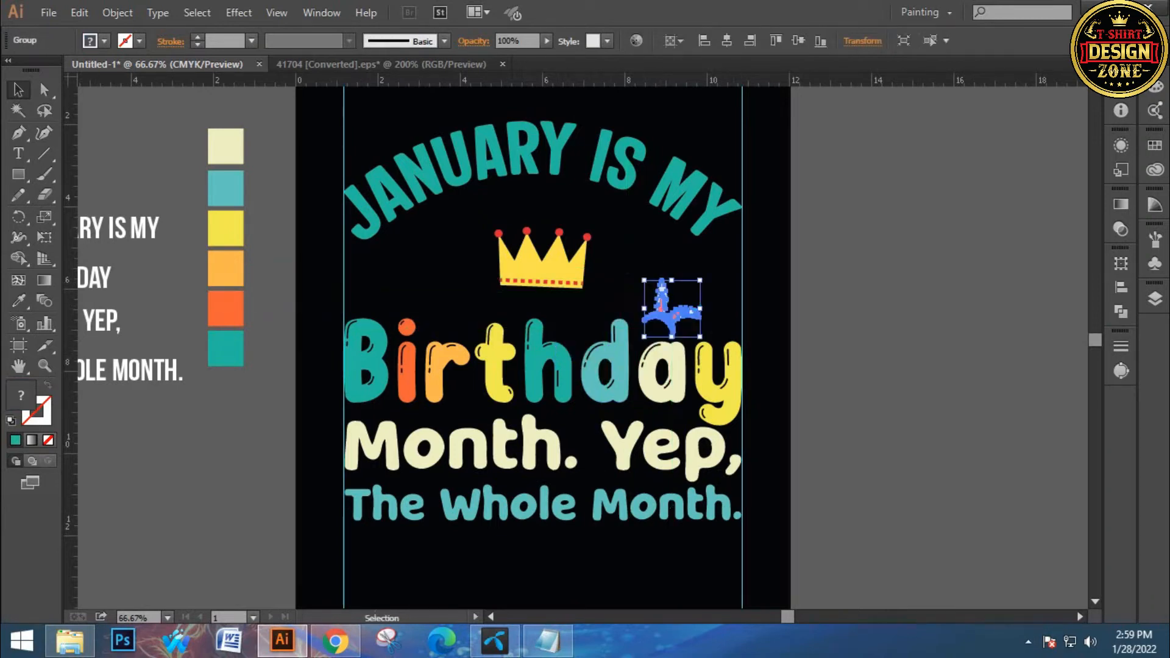
# Rotate the bunny ears upright above the "a" of "Birthday" and enlarge them to about the letter's width.
pyautogui.hotkey('ctrl', 'space')
pyautogui.keyDown('ctrl'); pyautogui.click(658, 384); pyautogui.keyUp('ctrl')
pyautogui.keyDown('ctrl'); pyautogui.click(659, 384); pyautogui.keyUp('ctrl')
pyautogui.press('space')
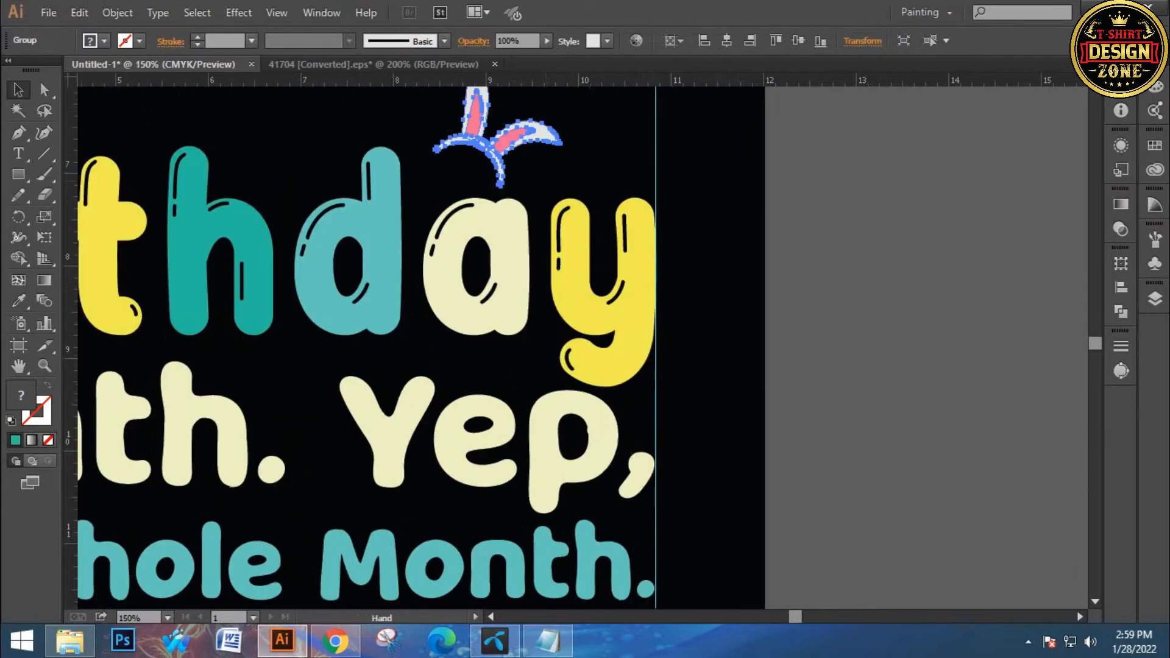
pyautogui.moveTo(656, 384); pyautogui.dragTo(691, 538)
pyautogui.click(463, 205)
pyautogui.click(510, 262)
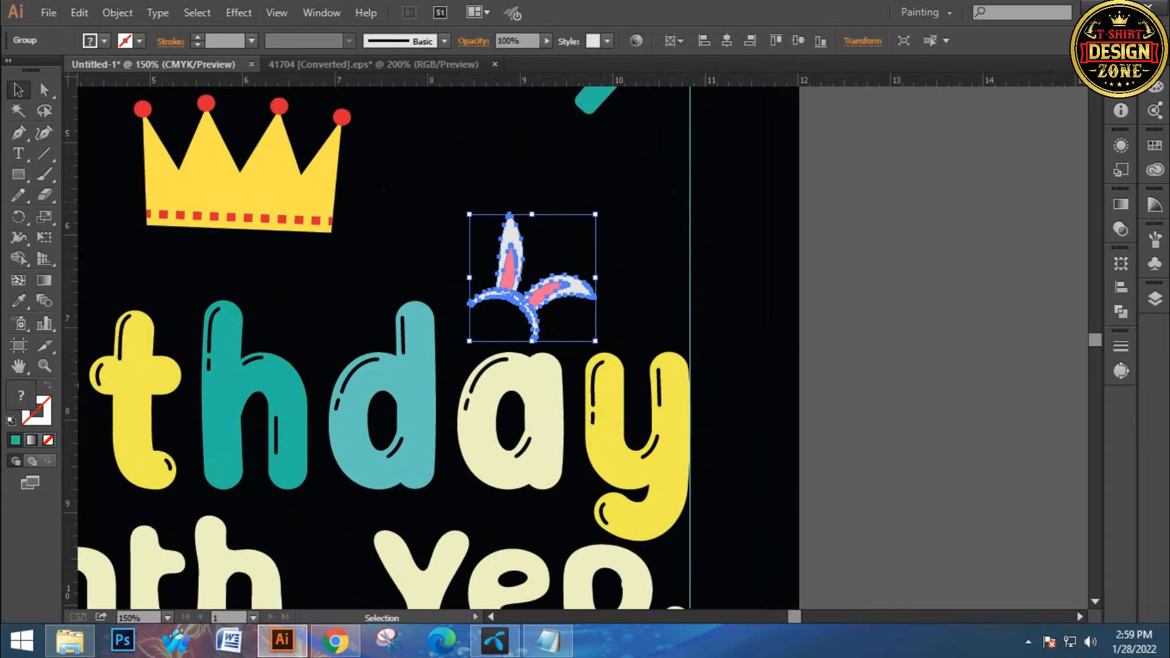
pyautogui.moveTo(600, 211); pyautogui.dragTo(593, 183)
pyautogui.click(600, 201)
pyautogui.moveTo(555, 284); pyautogui.dragTo(553, 283)
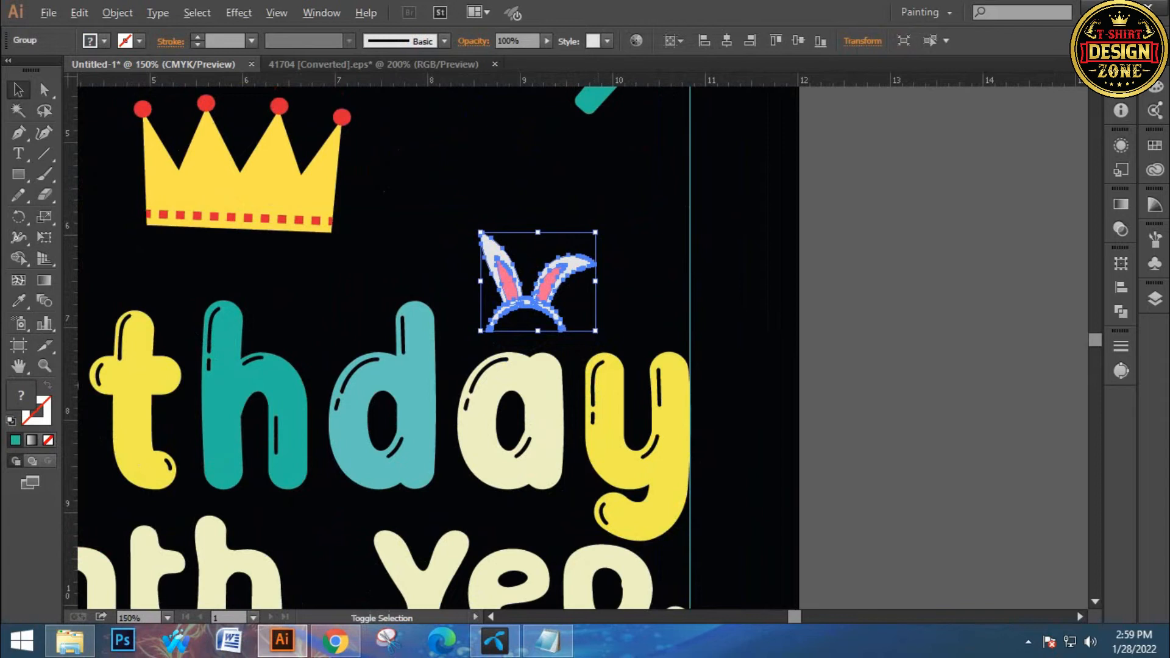
pyautogui.moveTo(596, 331); pyautogui.dragTo(612, 344)
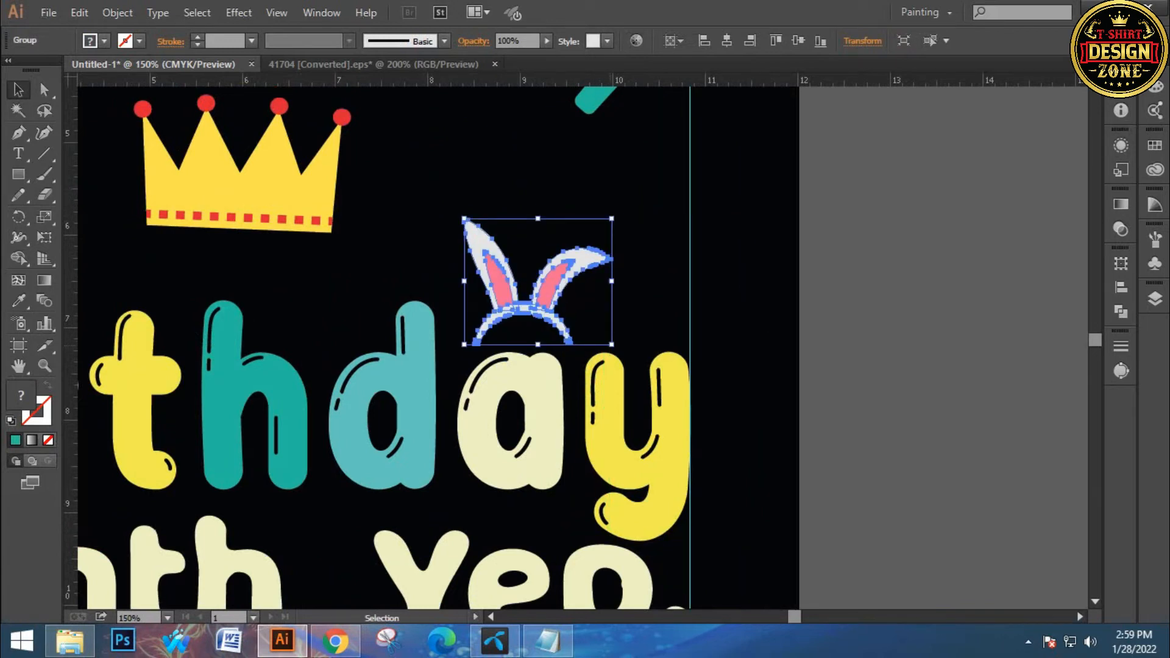
# Nudge the bunny ears slightly left and down to sit centred over the "a", then deselect them.
pyautogui.press('Left')
pyautogui.press('Left')
pyautogui.press('Left')
pyautogui.press('Left')
pyautogui.press('Down')
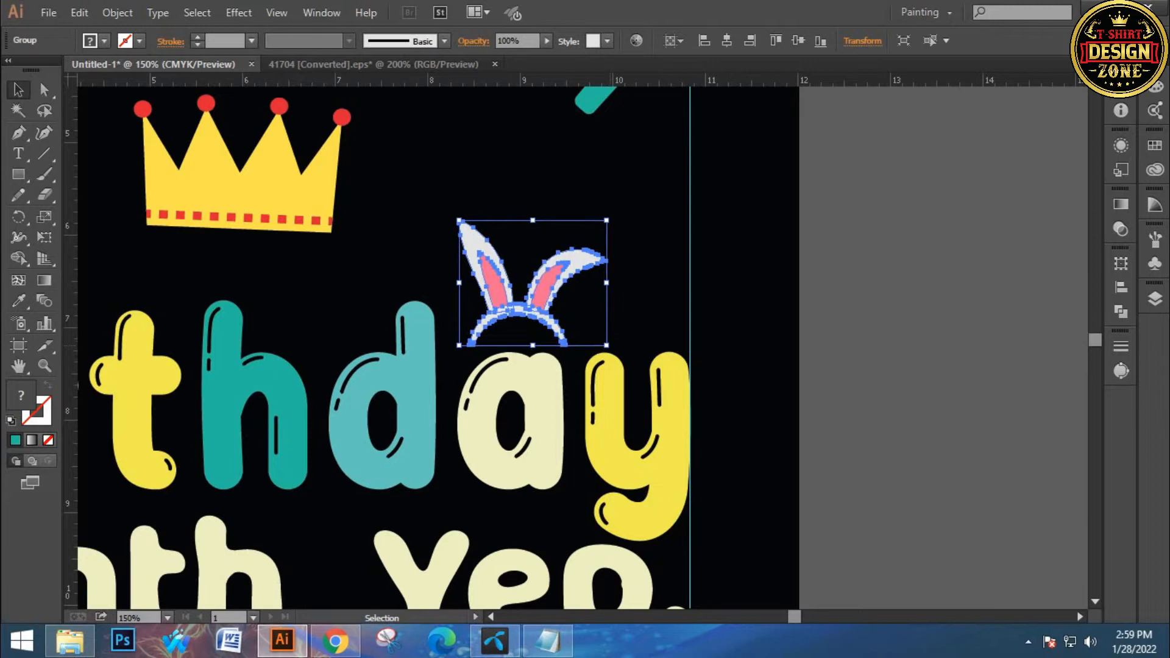
pyautogui.hotkey('ctrl', 'shift', 'a')
pyautogui.hotkey('ctrl', '0')
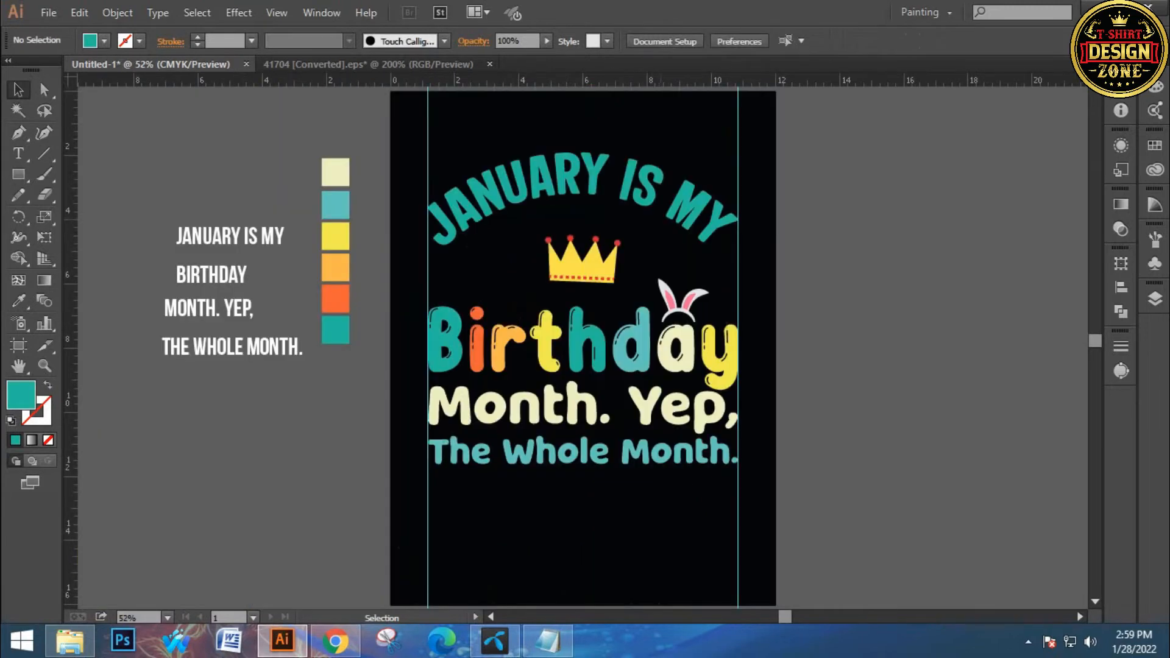
pyautogui.hotkey('ctrl', '=')
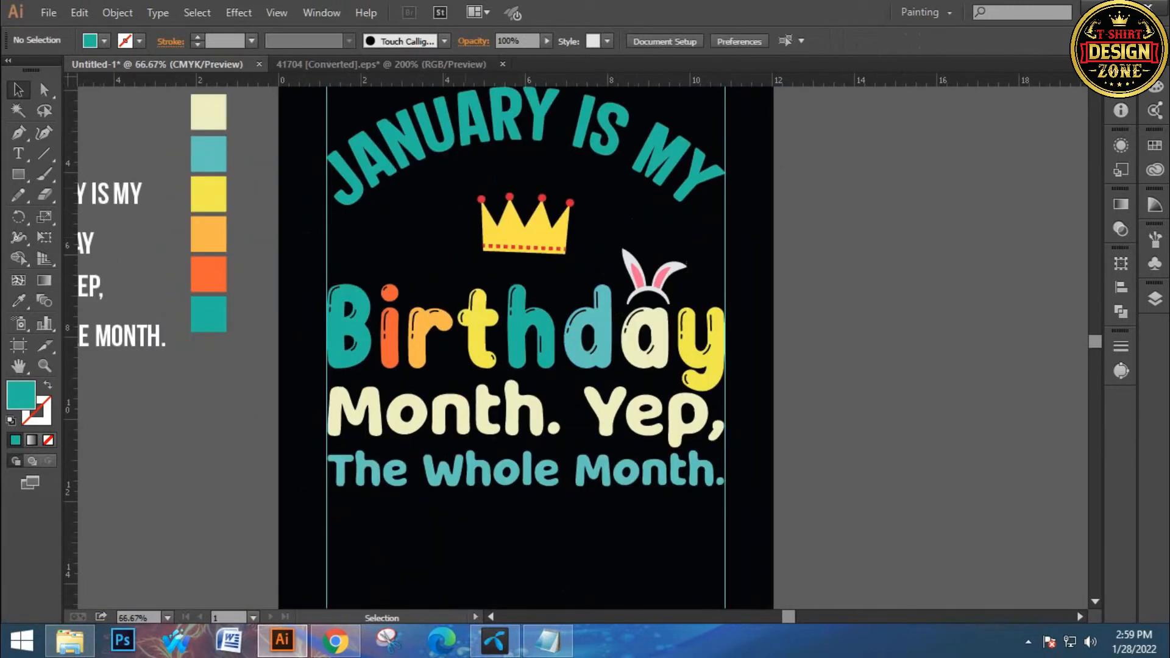
# Copy the red striped party hat from 41704 [Converted].eps and paste it into the T-shirt design.
pyautogui.click(381, 65)
pyautogui.moveTo(466, 241); pyautogui.dragTo(562, 129)
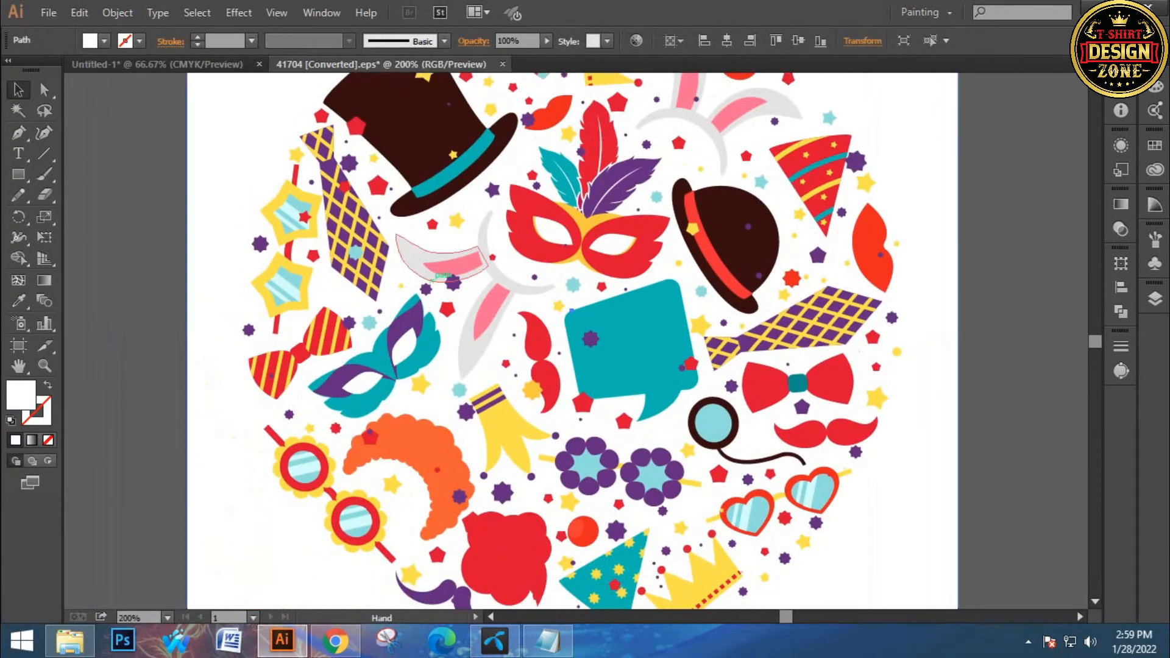
pyautogui.moveTo(432, 281); pyautogui.dragTo(365, 193)
pyautogui.moveTo(525, 302); pyautogui.dragTo(501, 479)
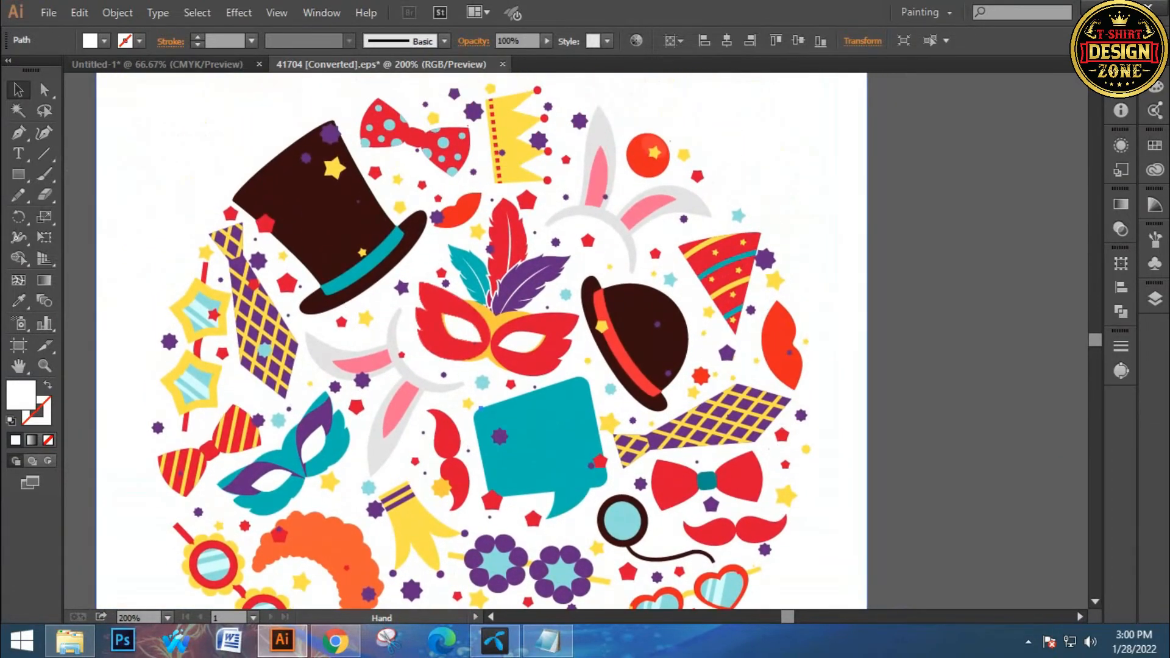
pyautogui.click(710, 268)
pyautogui.press('a')
pyautogui.hotkey('ctrl', 'c')
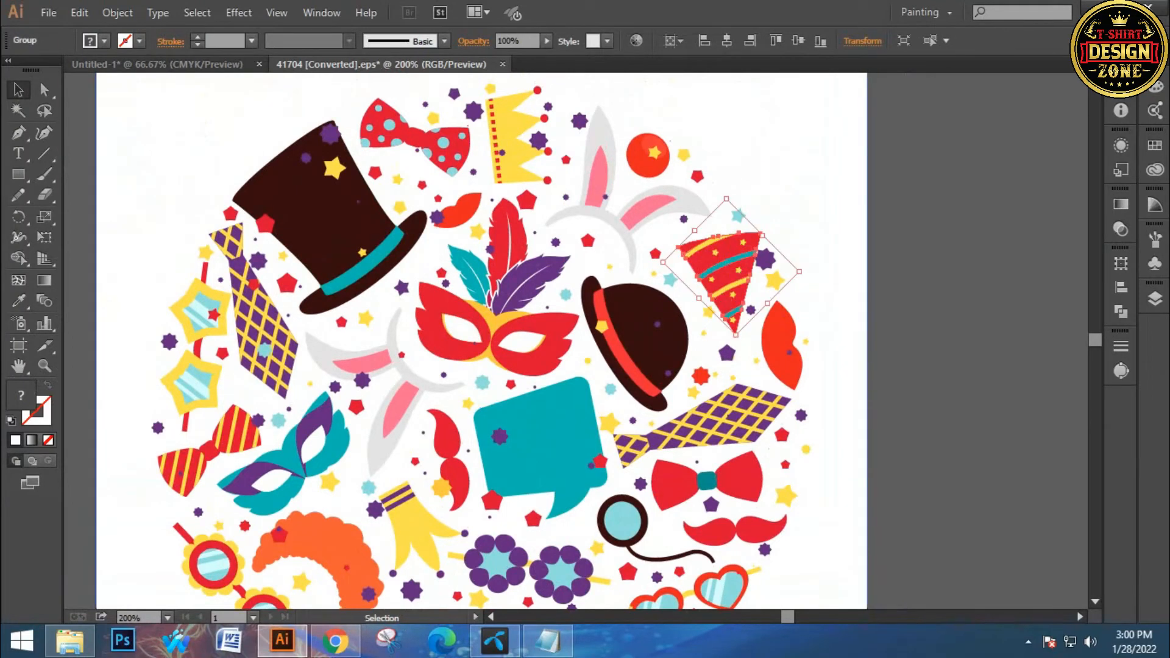
pyautogui.click(157, 65)
pyautogui.hotkey('ctrl', 'v')
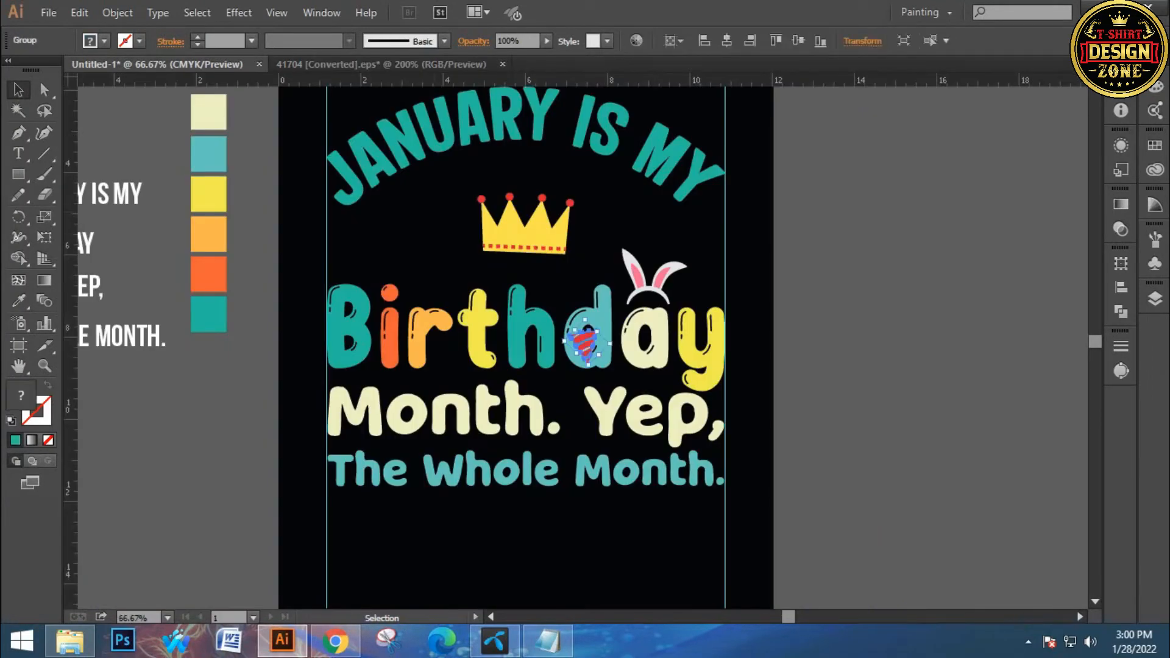
# Move the party hat above the "ir" of "Birthday" and rotate it so its tip points up.
pyautogui.moveTo(586, 348); pyautogui.dragTo(411, 202)
pyautogui.moveTo(422, 250); pyautogui.dragTo(399, 266)
pyautogui.click(440, 267)
pyautogui.moveTo(588, 332); pyautogui.dragTo(573, 325)
# Copy two yellow stars near the heart glasses and red moustache in 41704 [Converted].eps and paste them into the T-shirt design.
pyautogui.click(431, 64)
pyautogui.moveTo(428, 155); pyautogui.dragTo(400, 158)
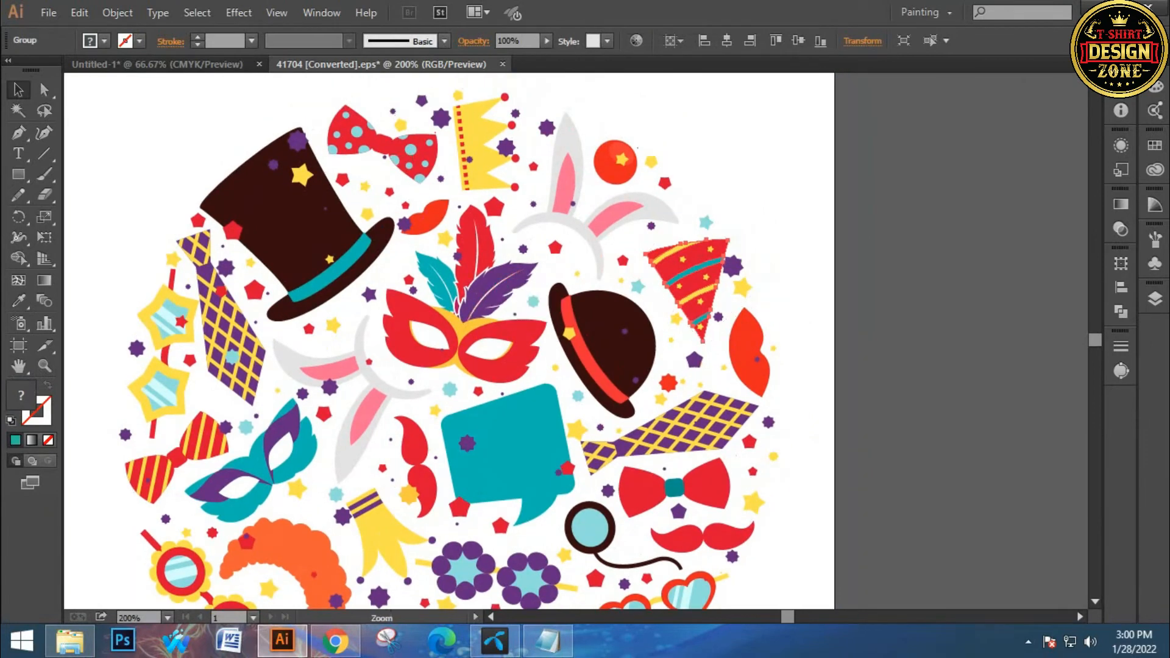
pyautogui.keyDown('ctrl'); pyautogui.click(537, 276); pyautogui.keyUp('ctrl')
pyautogui.moveTo(538, 275); pyautogui.dragTo(657, 74)
pyautogui.moveTo(585, 427); pyautogui.dragTo(433, 128)
pyautogui.moveTo(551, 276); pyautogui.dragTo(505, 277)
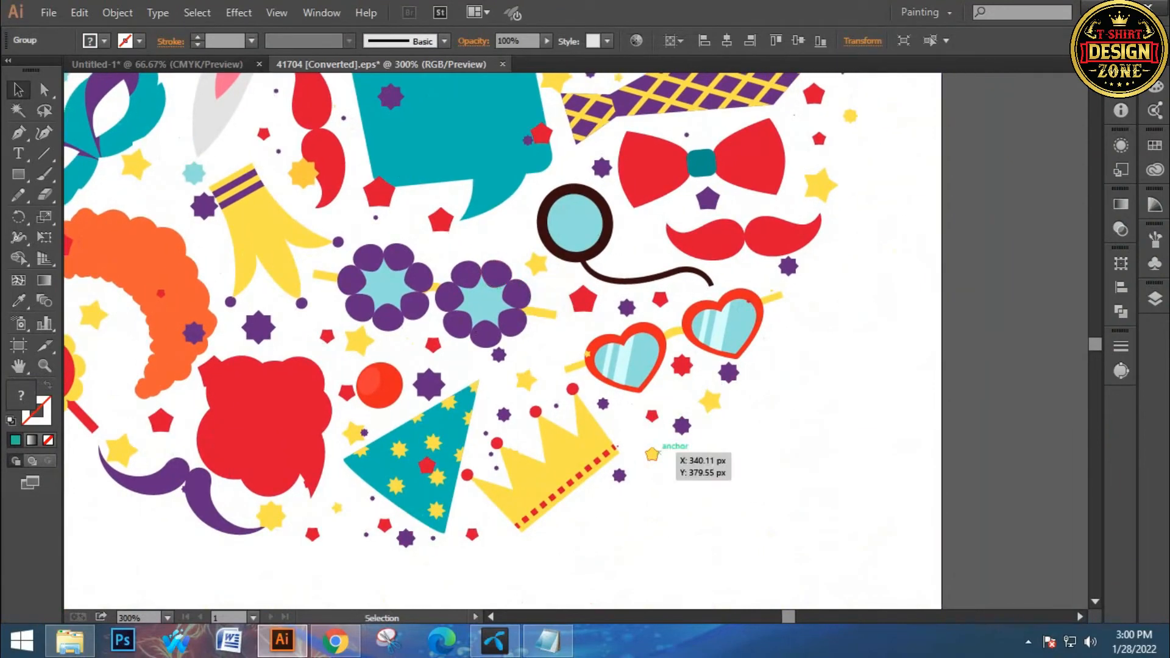
pyautogui.click(711, 402)
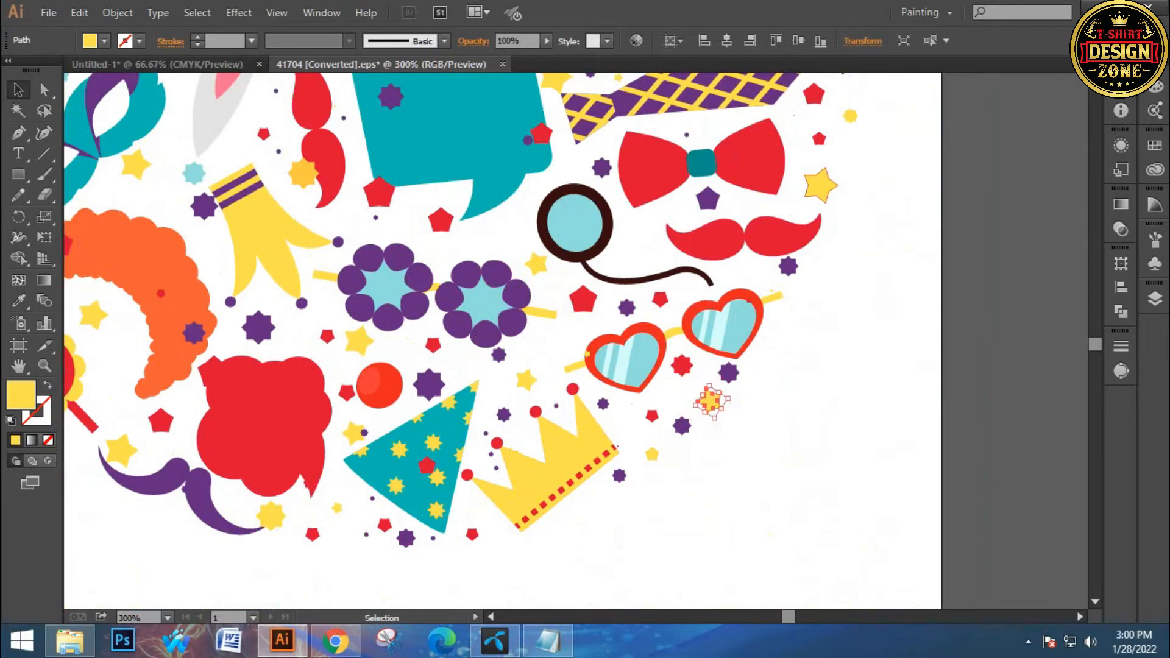
pyautogui.keyDown('shift'); pyautogui.click(821, 185); pyautogui.keyUp('shift')
pyautogui.hotkey('ctrl', 'c')
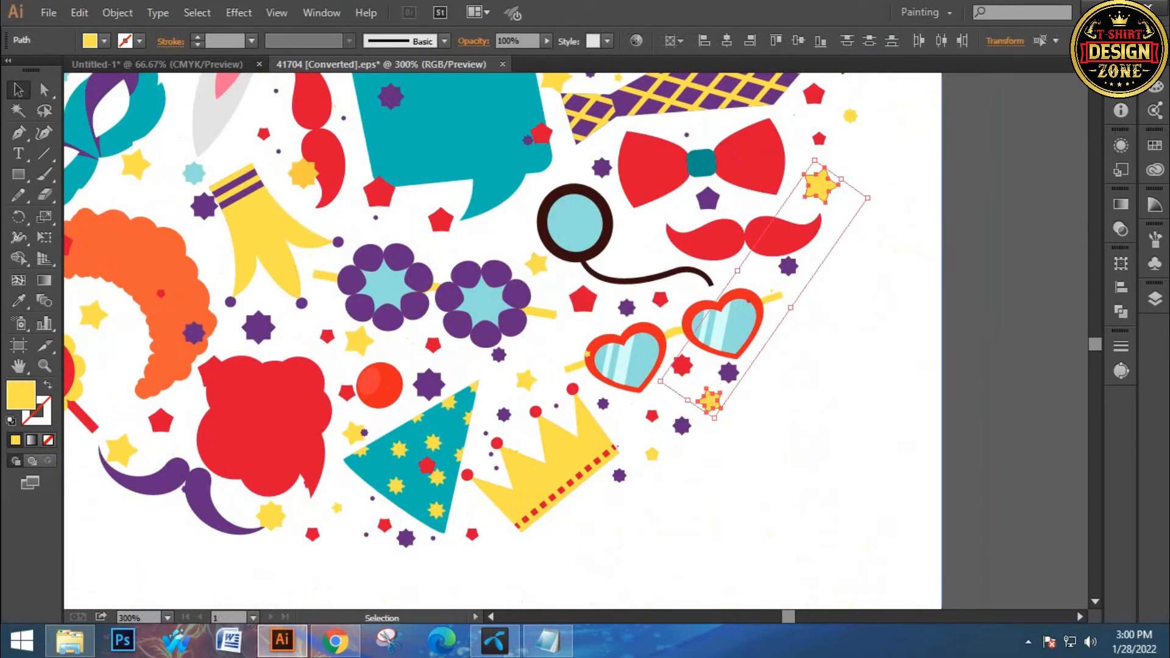
pyautogui.click(185, 64)
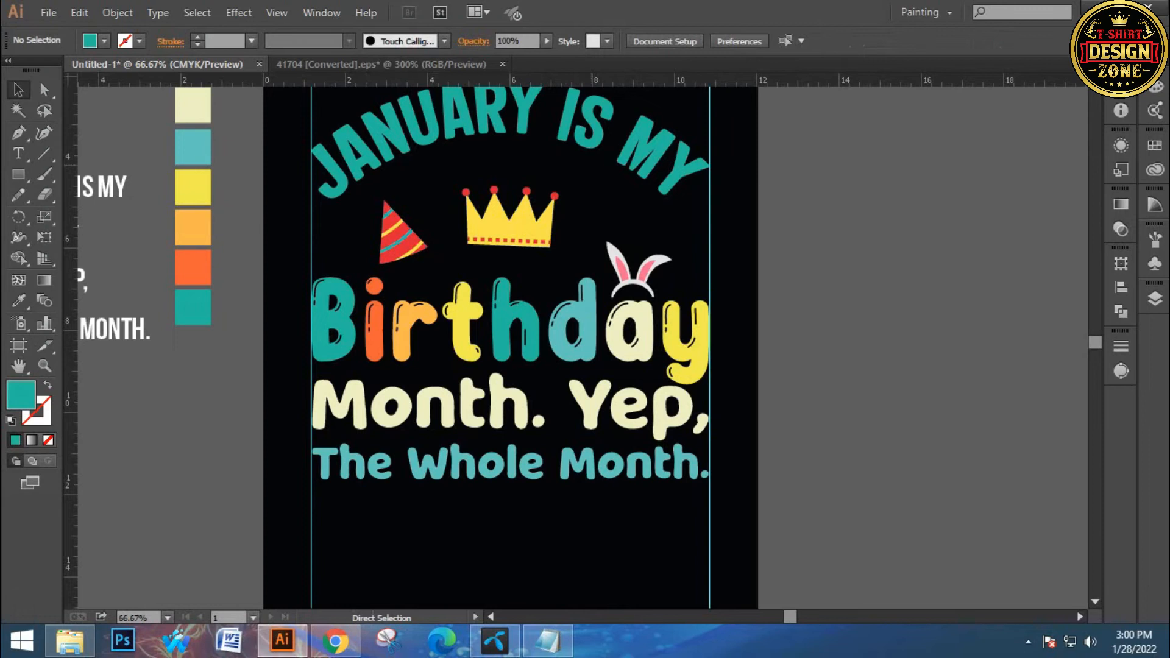
pyautogui.hotkey('ctrl', 'v')
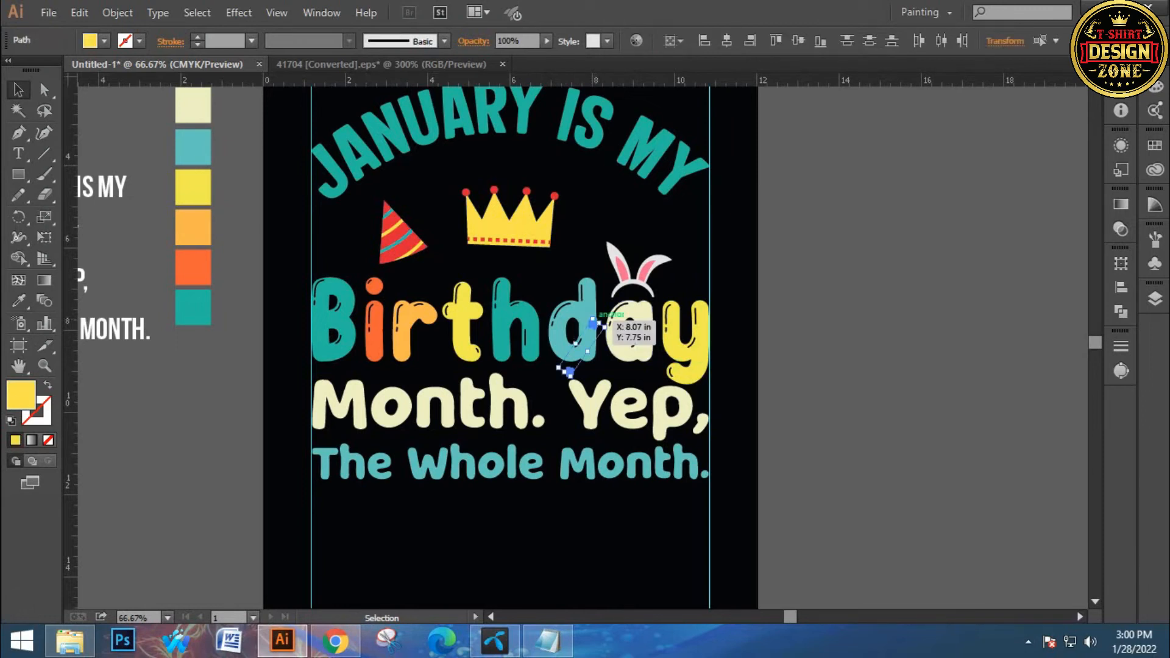
# Place the yellow stars beside the crown and duplicate them to scatter four between the crown and the bunny ears.
pyautogui.moveTo(594, 323); pyautogui.dragTo(585, 195)
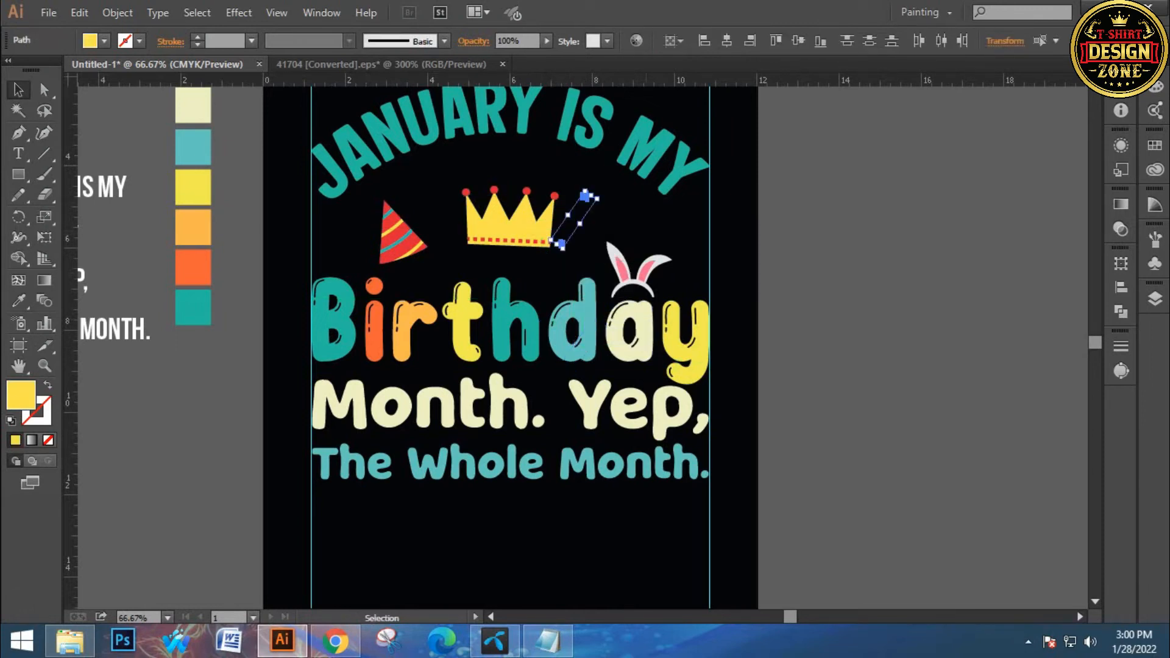
pyautogui.click(754, 247)
pyautogui.keyDown('ctrl'); pyautogui.click(570, 253); pyautogui.keyUp('ctrl')
pyautogui.moveTo(570, 253); pyautogui.dragTo(673, 227)
pyautogui.click(617, 192)
pyautogui.click(753, 235)
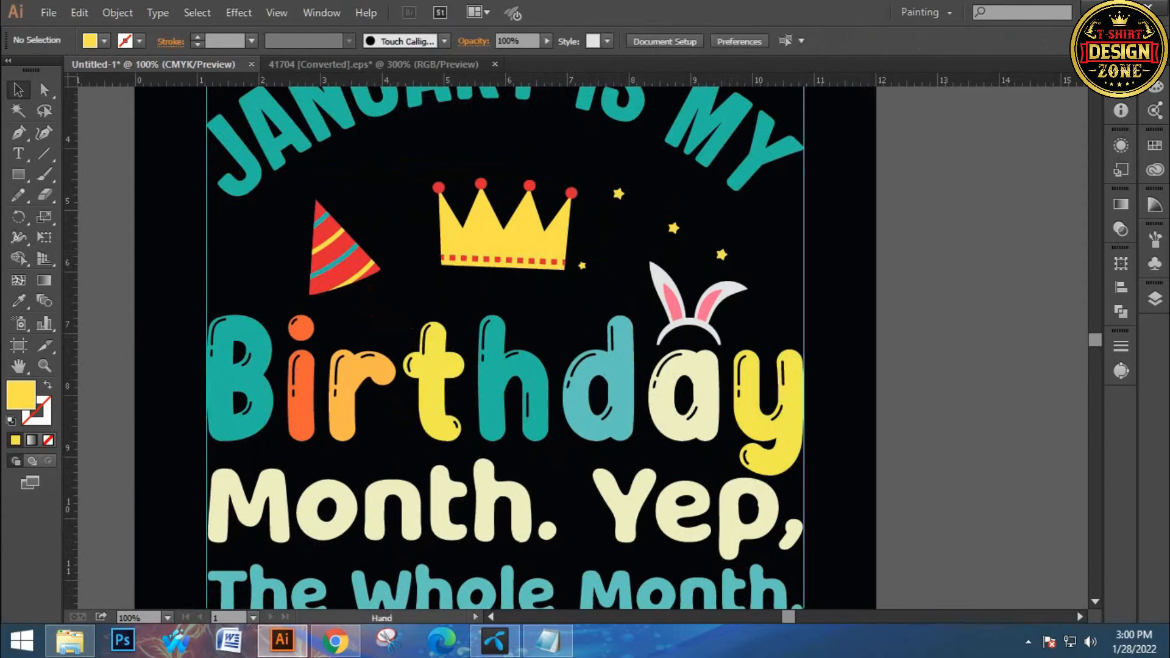
# Draw a small yellow five-pointed star to the left of the party hat with the Star tool.
pyautogui.moveTo(463, 360); pyautogui.dragTo(507, 341)
pyautogui.scroll(1, 104, 198)
pyautogui.moveTo(519, 273); pyautogui.dragTo(439, 298)
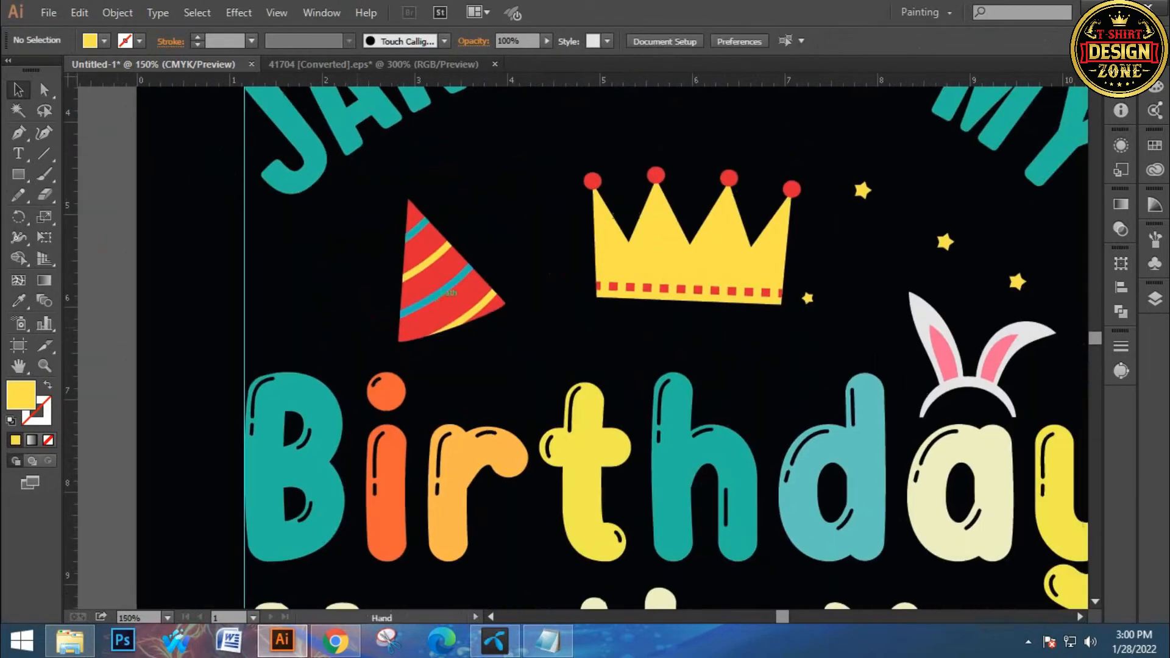
pyautogui.moveTo(19, 173); pyautogui.dragTo(90, 256)
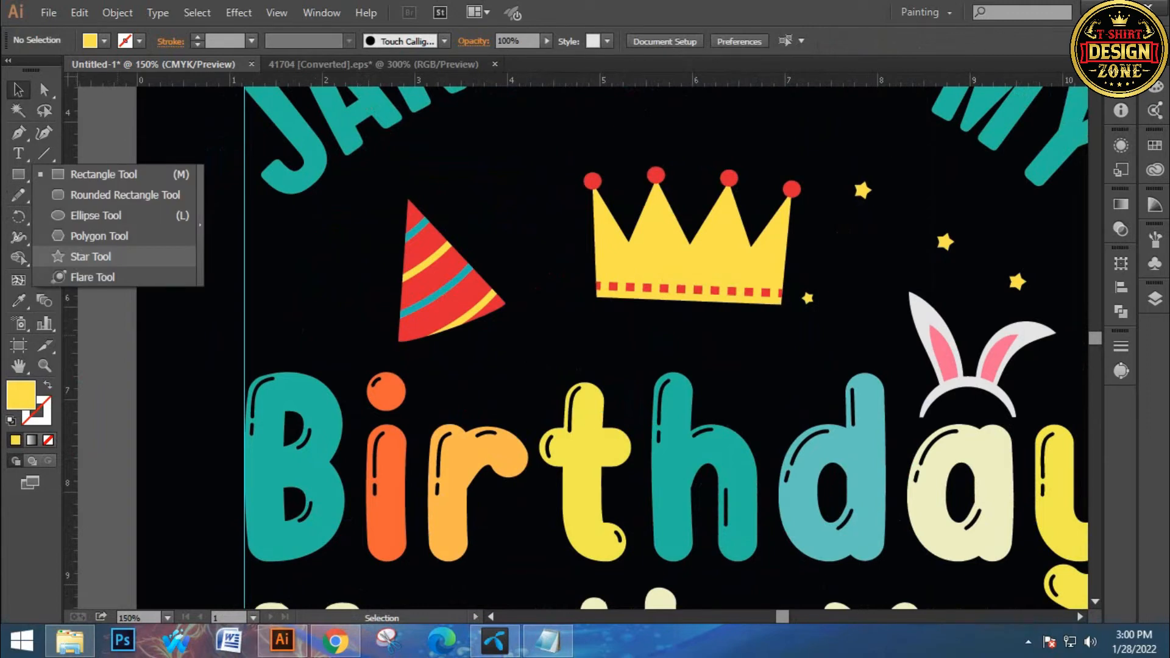
pyautogui.click(90, 257)
pyautogui.moveTo(297, 272); pyautogui.dragTo(304, 282)
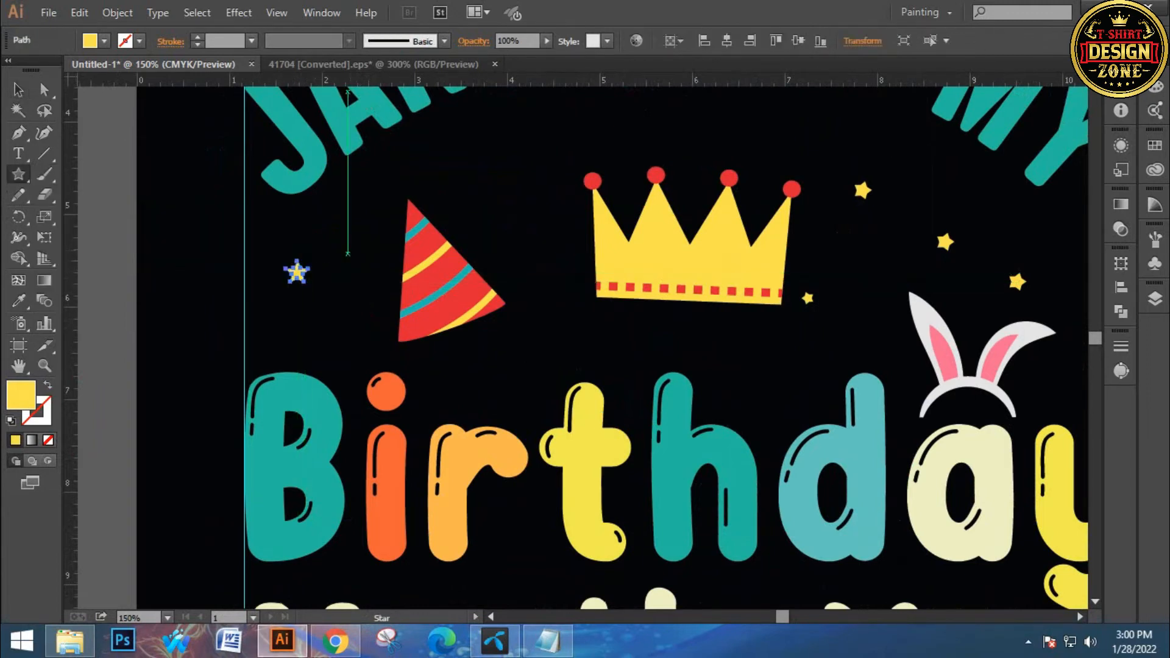
# Draw more small yellow five-pointed stars around the party hat and above the crown with the Star tool.
pyautogui.moveTo(431, 155); pyautogui.dragTo(439, 163)
pyautogui.moveTo(506, 131); pyautogui.dragTo(510, 136)
pyautogui.moveTo(548, 308); pyautogui.dragTo(552, 311)
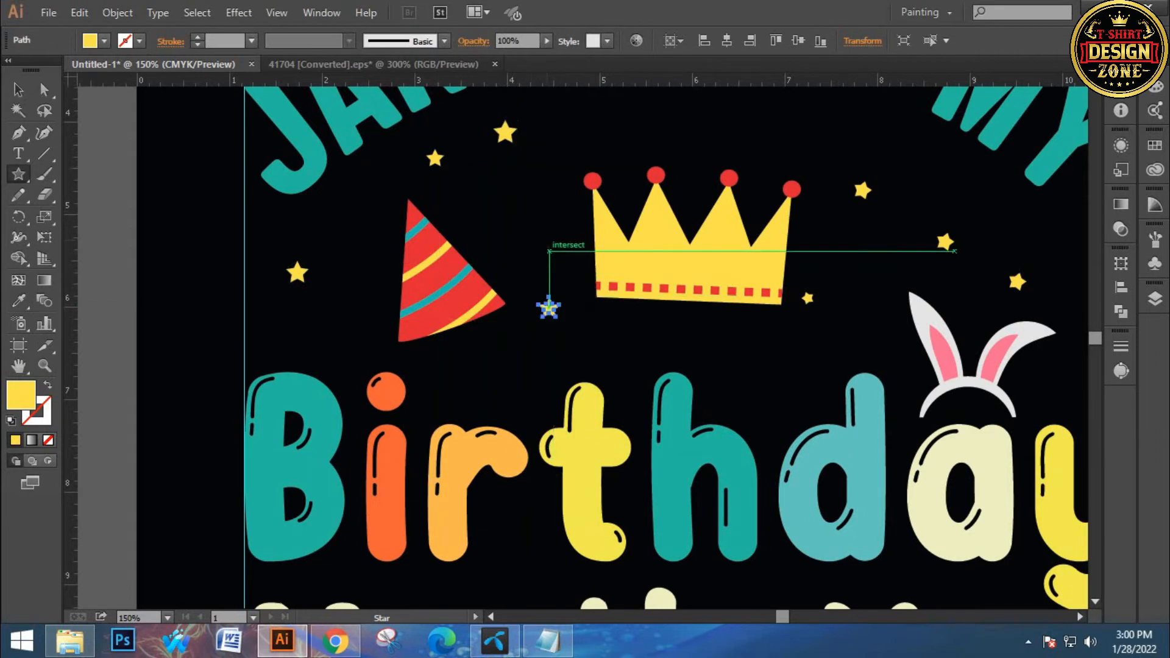
pyautogui.moveTo(343, 325); pyautogui.dragTo(352, 337)
pyautogui.moveTo(656, 142)
pyautogui.mouseDown()
pyautogui.moveTo(538, 232)
pyautogui.moveTo(553, 202)
pyautogui.mouseUp()
pyautogui.moveTo(651, 199); pyautogui.dragTo(671, 209)
pyautogui.press('v')
# Scale down the large yellow star above the crown's upper edge.
pyautogui.hotkey('ctrl', 'space')
pyautogui.keyDown('ctrl'); pyautogui.click(633, 227); pyautogui.keyUp('ctrl')
pyautogui.click(634, 227)
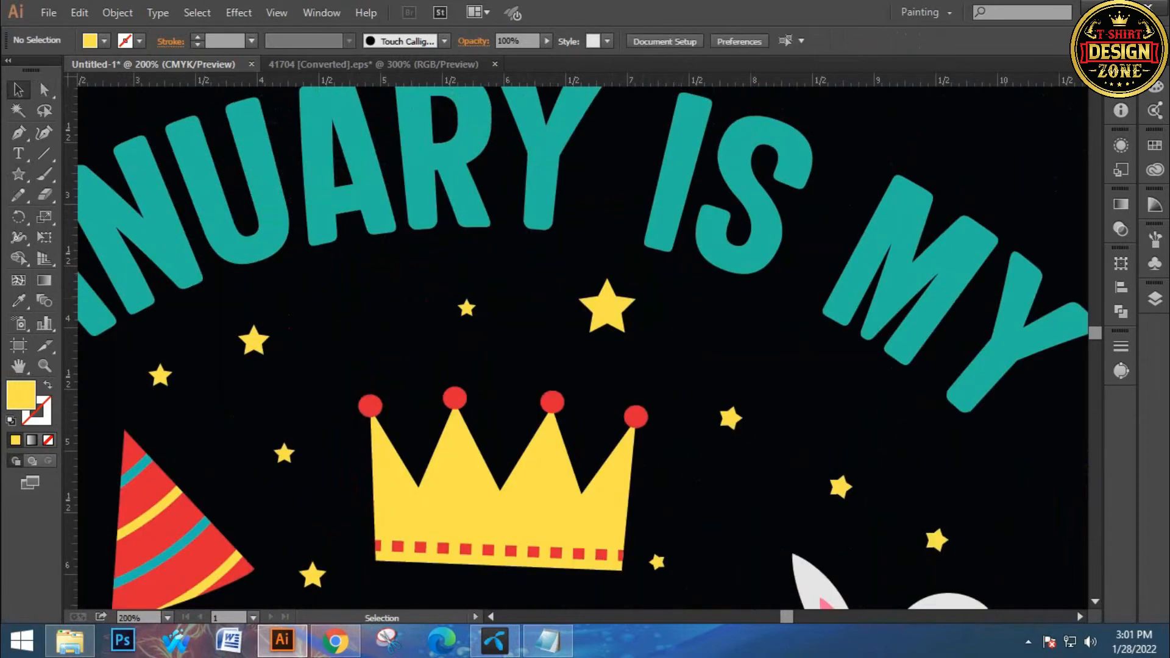
pyautogui.click(608, 283)
pyautogui.moveTo(636, 333); pyautogui.dragTo(900, 185)
pyautogui.click(668, 345)
# Reposition the yellow stars beside the party hat, spacing out those at its lower left and between it and the crown.
pyautogui.press('space')
pyautogui.moveTo(485, 181); pyautogui.dragTo(536, 132)
pyautogui.moveTo(515, 285); pyautogui.dragTo(665, 151)
pyautogui.press('space')
pyautogui.moveTo(351, 264); pyautogui.dragTo(399, 204)
pyautogui.moveTo(414, 332); pyautogui.dragTo(334, 349)
pyautogui.moveTo(400, 206); pyautogui.dragTo(210, 176)
pyautogui.press('space')
pyautogui.moveTo(530, 270); pyautogui.dragTo(387, 284)
pyautogui.press('space')
pyautogui.hotkey('ctrl', 'space')
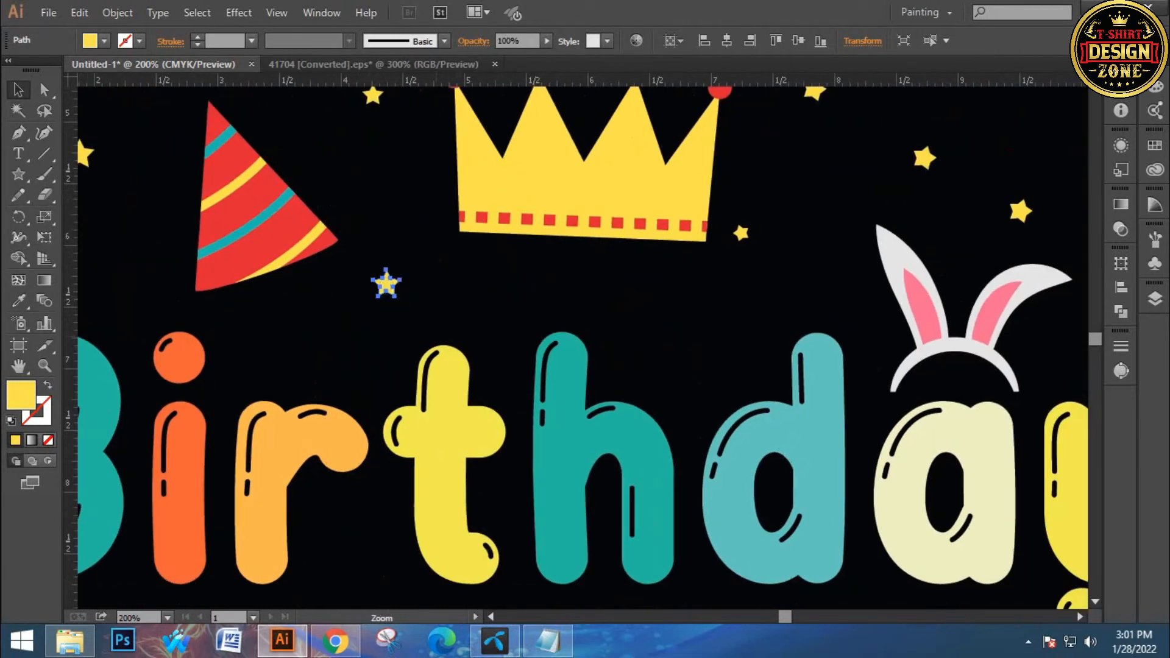
# Shrink the yellow star between the base of the party hat and the crown.
pyautogui.keyDown('ctrl'); pyautogui.click(435, 335); pyautogui.keyUp('ctrl')
pyautogui.keyDown('ctrl'); pyautogui.click(533, 347); pyautogui.keyUp('ctrl')
pyautogui.keyDown('ctrl'); pyautogui.click(533, 348); pyautogui.keyUp('ctrl')
pyautogui.press('space')
pyautogui.moveTo(533, 348); pyautogui.dragTo(377, 454)
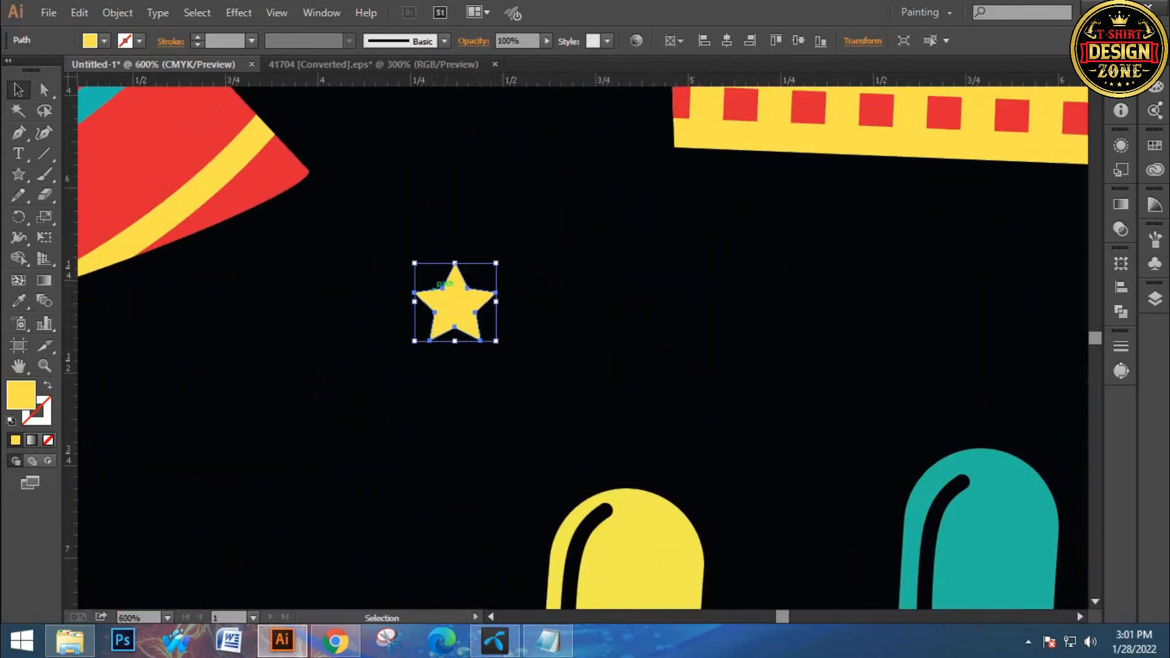
pyautogui.moveTo(415, 263); pyautogui.dragTo(601, 460)
pyautogui.click(400, 250)
# Move the yellow star above the party hat closer to its tip and make it smaller.
pyautogui.press('space')
pyautogui.moveTo(365, 196); pyautogui.dragTo(735, 508)
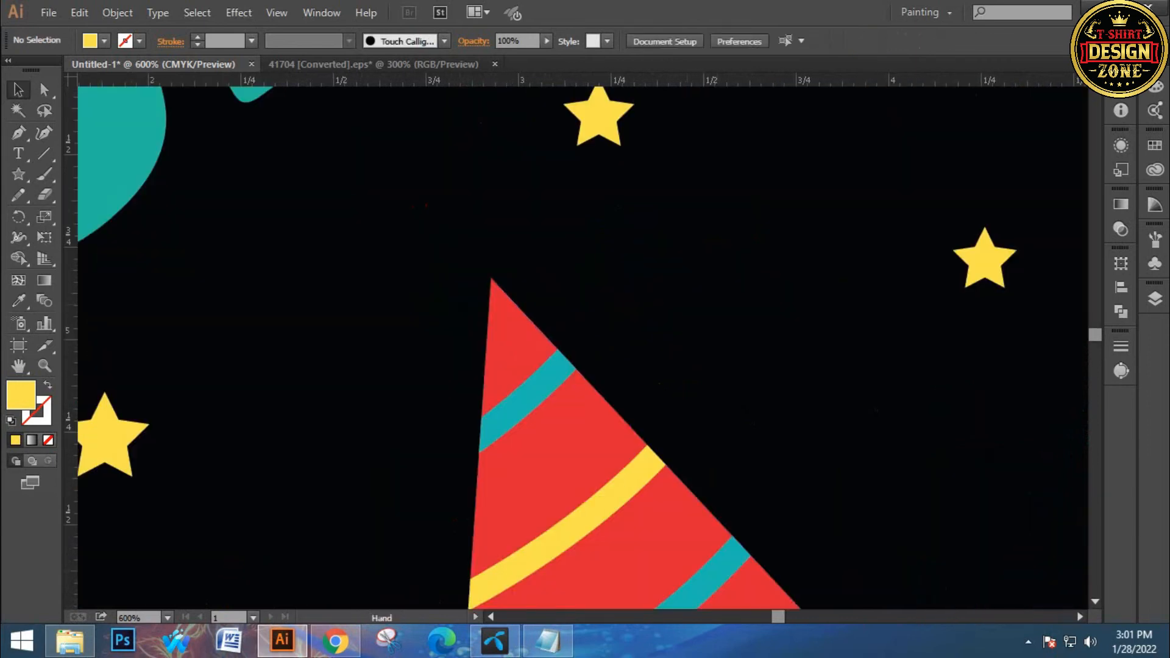
pyautogui.moveTo(600, 183); pyautogui.dragTo(525, 386)
pyautogui.click(524, 318)
pyautogui.moveTo(489, 282); pyautogui.dragTo(505, 299)
pyautogui.click(646, 262)
# Slightly shrink the yellow star under the arched "January", above and to the left of the crown.
pyautogui.press('space')
pyautogui.moveTo(646, 262); pyautogui.dragTo(124, 521)
pyautogui.moveTo(549, 262); pyautogui.dragTo(321, 367)
pyautogui.moveTo(322, 421); pyautogui.dragTo(362, 232)
pyautogui.click(248, 245)
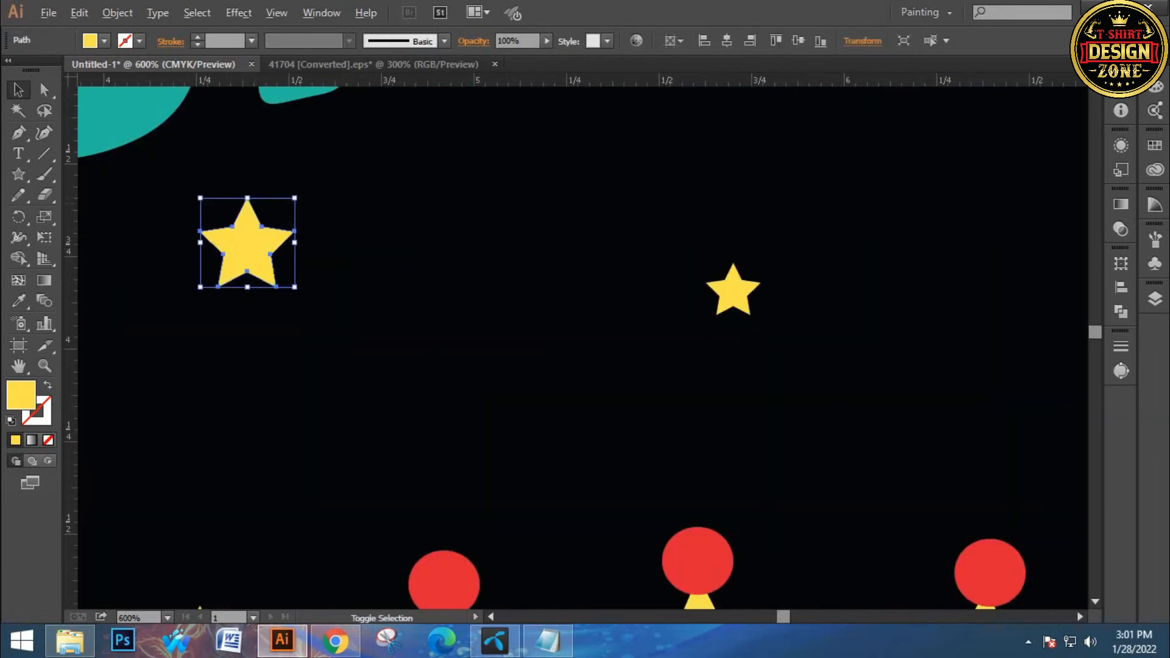
pyautogui.moveTo(200, 198); pyautogui.dragTo(209, 207)
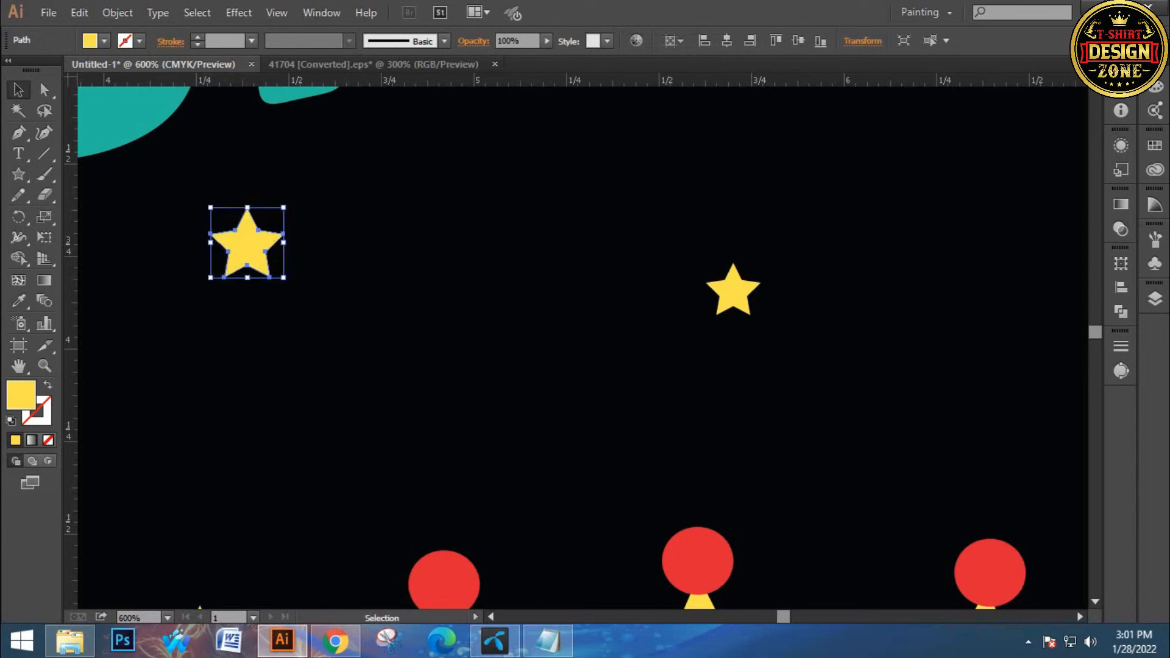
pyautogui.click(647, 262)
# Slightly reduce the largest yellow star above the crown.
pyautogui.press('space')
pyautogui.moveTo(733, 265); pyautogui.dragTo(317, 367)
pyautogui.moveTo(769, 405); pyautogui.dragTo(355, 252)
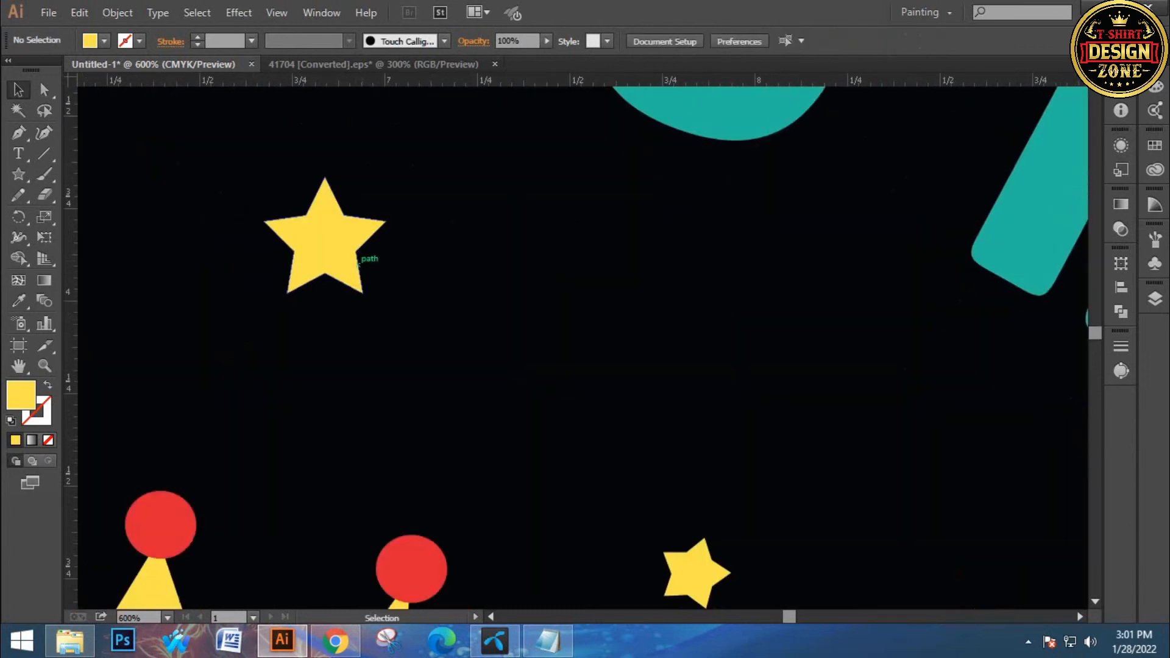
pyautogui.click(289, 225)
pyautogui.moveTo(264, 177); pyautogui.dragTo(276, 189)
pyautogui.click(609, 360)
# Shrink the tilted yellow star just to the right of the crown's last tip.
pyautogui.press('space')
pyautogui.moveTo(616, 369); pyautogui.dragTo(618, 360)
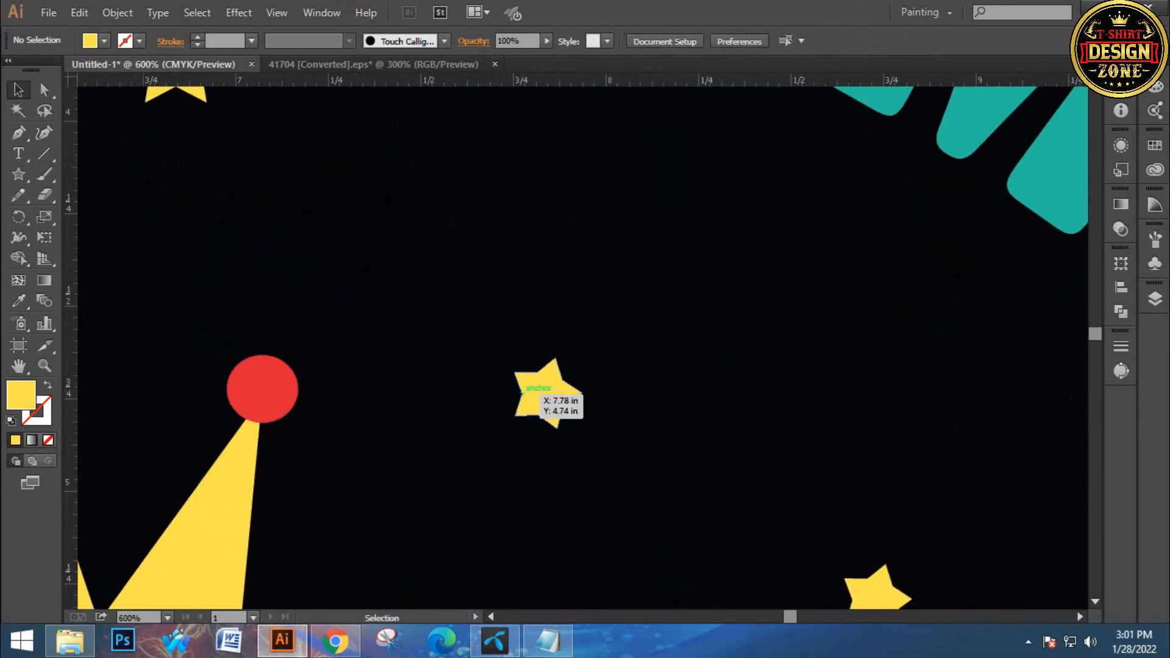
pyautogui.click(543, 391)
pyautogui.moveTo(534, 344); pyautogui.dragTo(537, 351)
pyautogui.click(567, 278)
# Copy the star beside the crown's right tip into the space below the crown, between "h" and "d" of "Birthday".
pyautogui.hotkey('ctrl', '0')
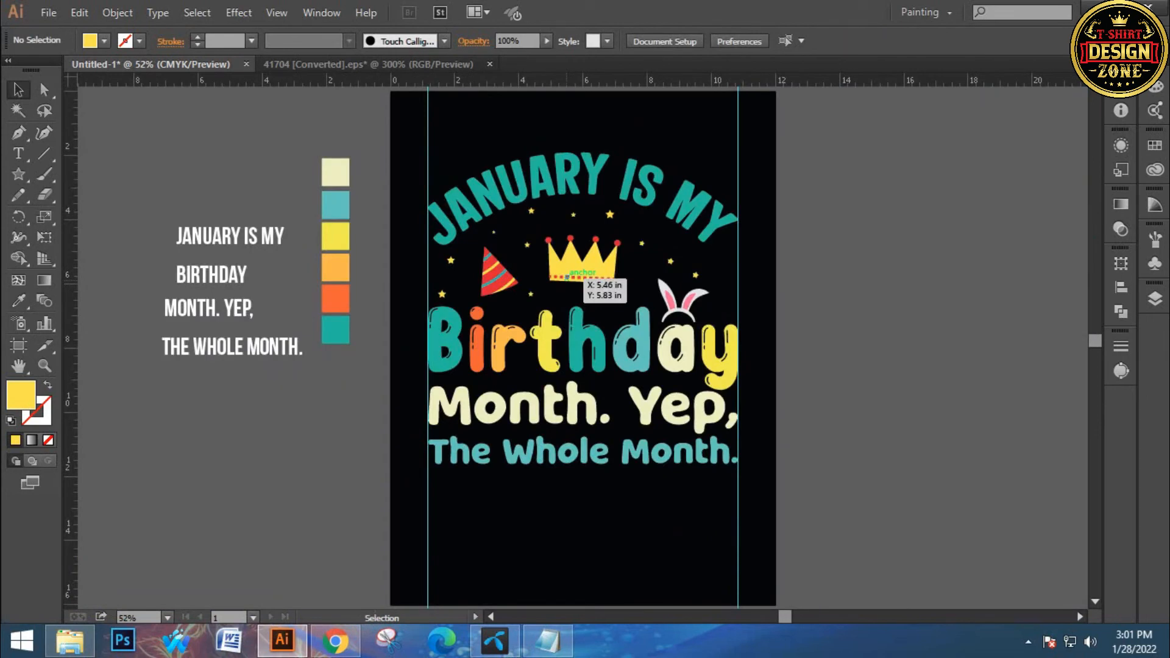
pyautogui.hotkey('ctrl', '=')
pyautogui.hotkey('ctrl', '=')
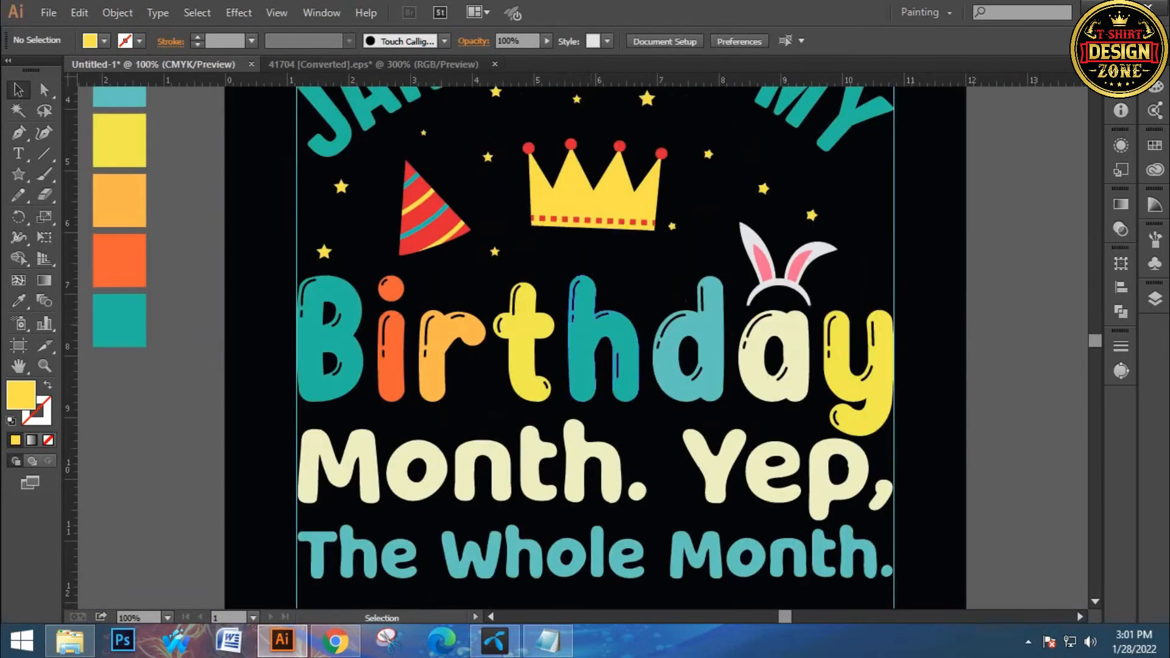
pyautogui.moveTo(652, 219); pyautogui.dragTo(640, 321)
pyautogui.click(697, 255)
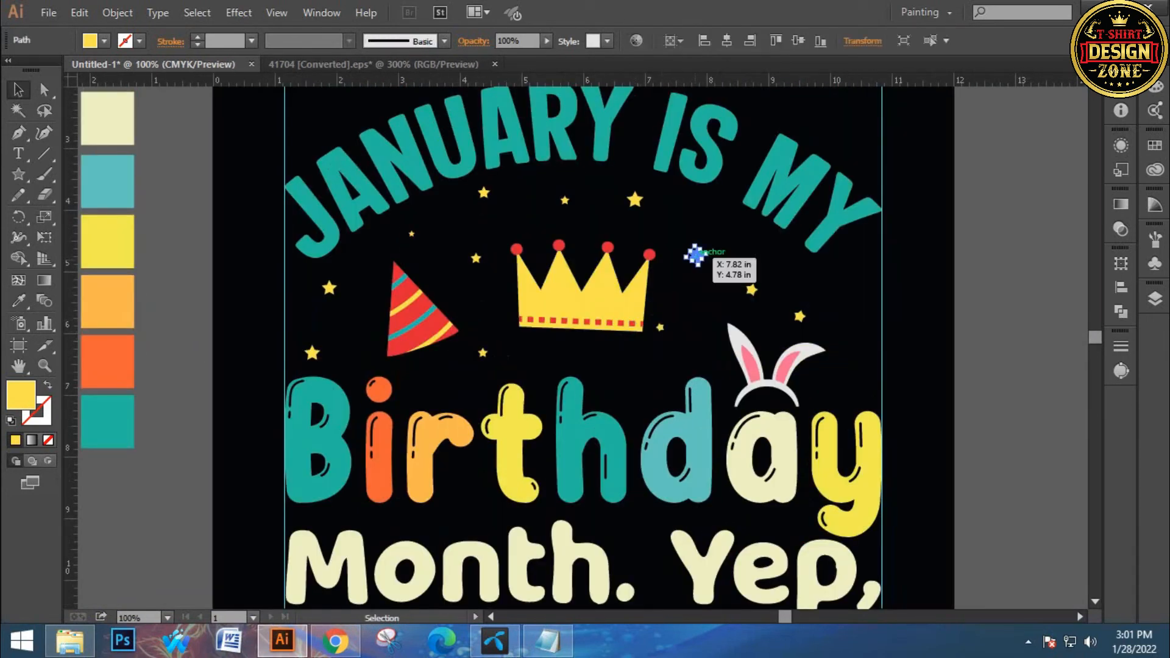
pyautogui.moveTo(696, 255); pyautogui.dragTo(633, 376)
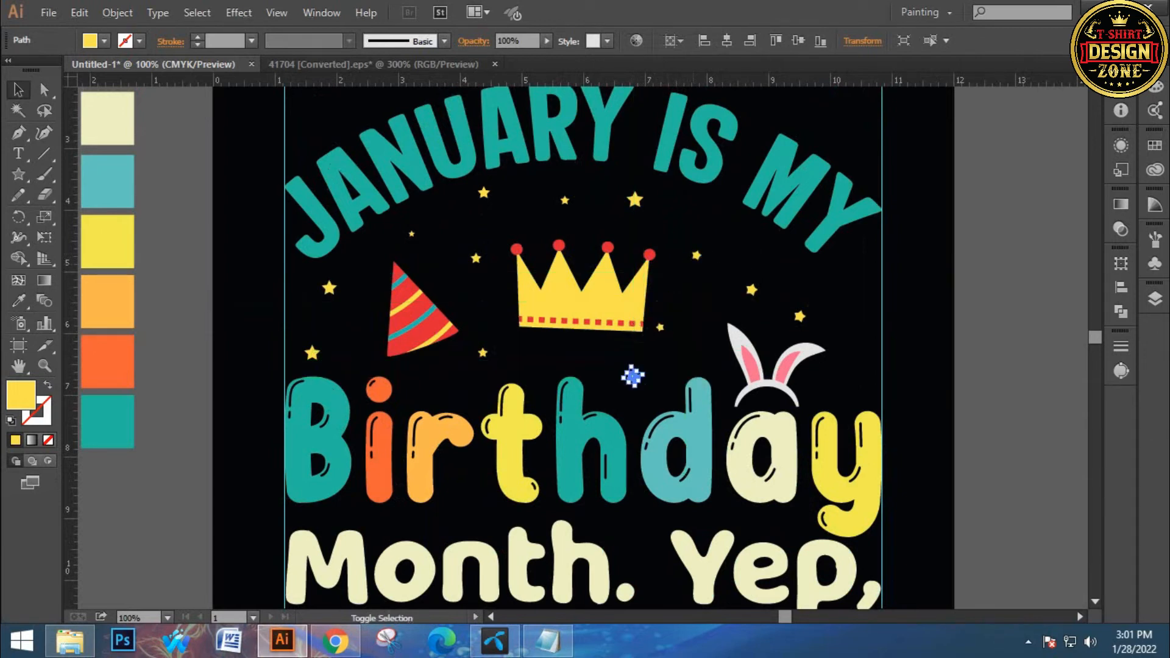
# Recolour four stars, one on each side of the crown, one below it and one above the "B", with the cream swatch.
pyautogui.keyDown('shift'); pyautogui.click(696, 255); pyautogui.keyUp('shift')
pyautogui.keyDown('shift'); pyautogui.click(475, 258); pyautogui.keyUp('shift')
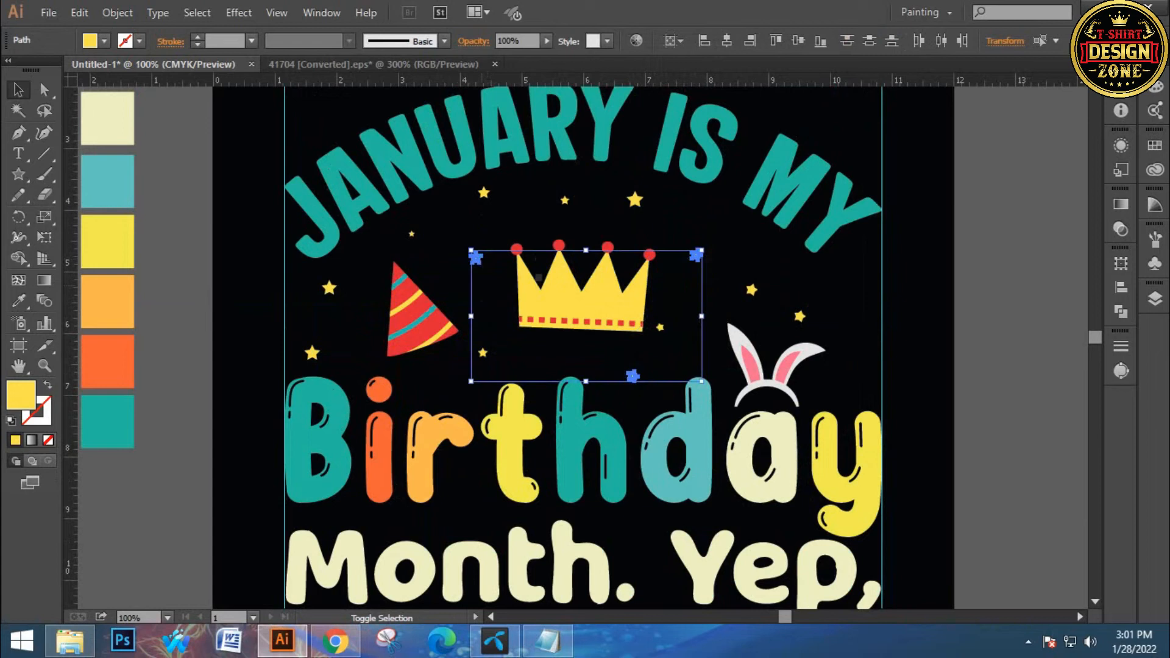
pyautogui.keyDown('shift'); pyautogui.click(311, 352); pyautogui.keyUp('shift')
pyautogui.press('i')
pyautogui.click(108, 116)
pyautogui.click(18, 90)
pyautogui.click(428, 256)
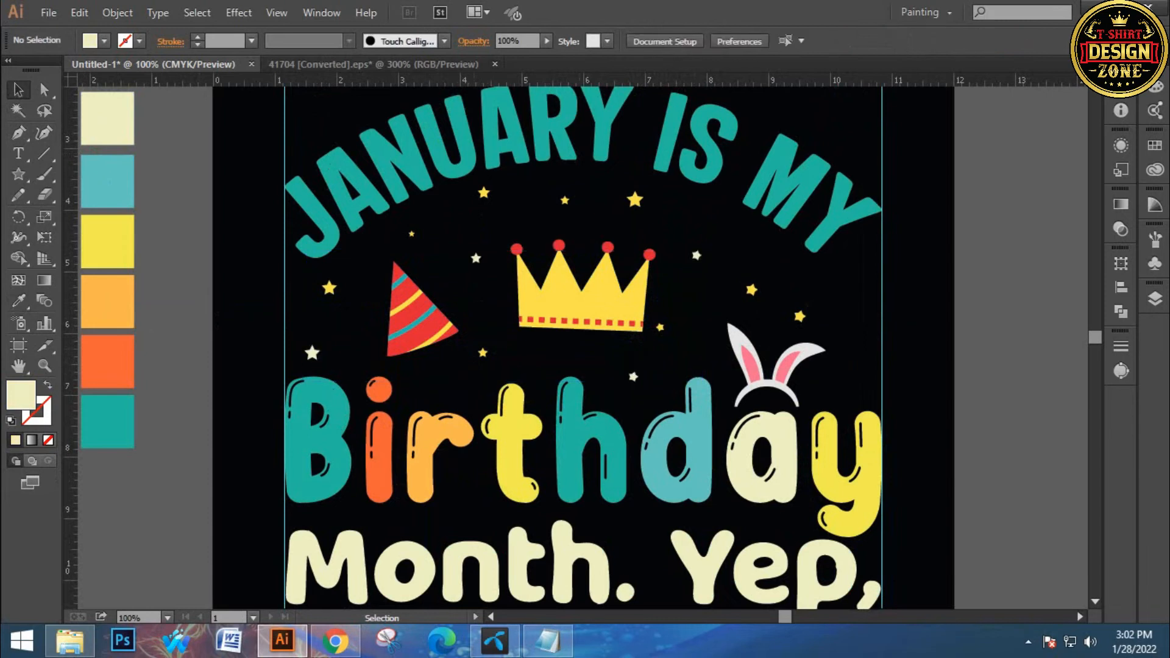
pyautogui.press('space')
pyautogui.moveTo(553, 390); pyautogui.dragTo(552, 345)
pyautogui.scroll(1, 511, 424)
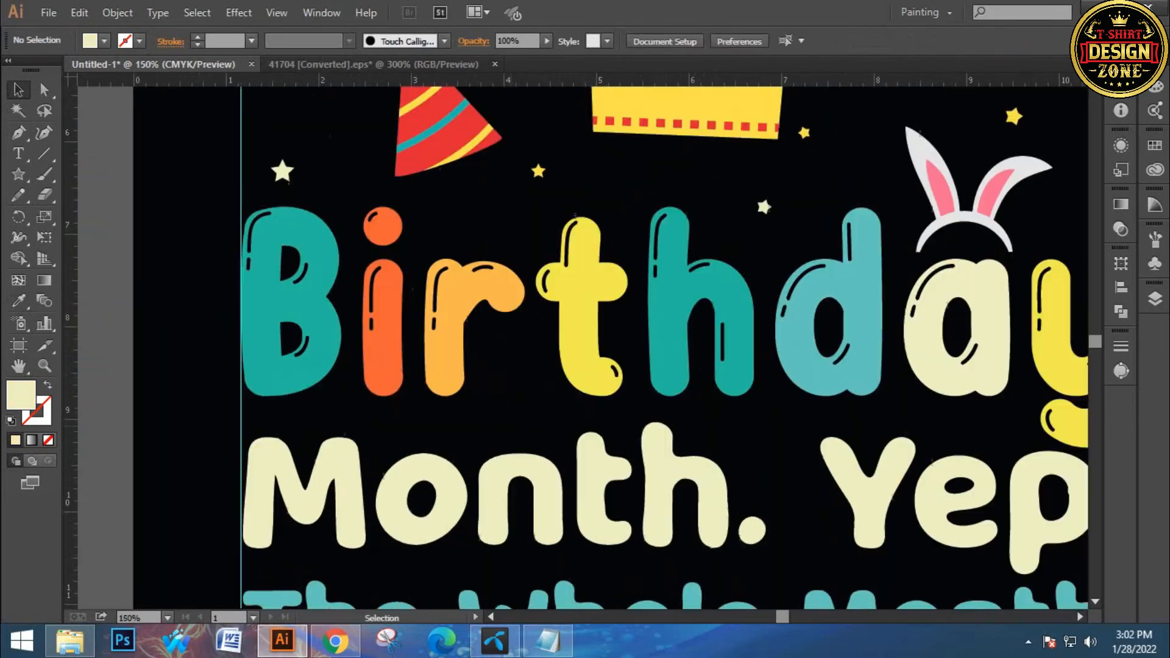
pyautogui.press('space')
pyautogui.moveTo(512, 424); pyautogui.dragTo(684, 570)
pyautogui.moveTo(19, 174); pyautogui.dragTo(67, 235)
pyautogui.moveTo(273, 211); pyautogui.dragTo(352, 209)
pyautogui.hotkey('ctrl', 'z')
# Draw a thin vertical cream ellipse in the grey area between the colour swatches and the artboard.
pyautogui.moveTo(19, 174); pyautogui.dragTo(67, 214)
pyautogui.moveTo(257, 195); pyautogui.dragTo(263, 265)
pyautogui.press('y')
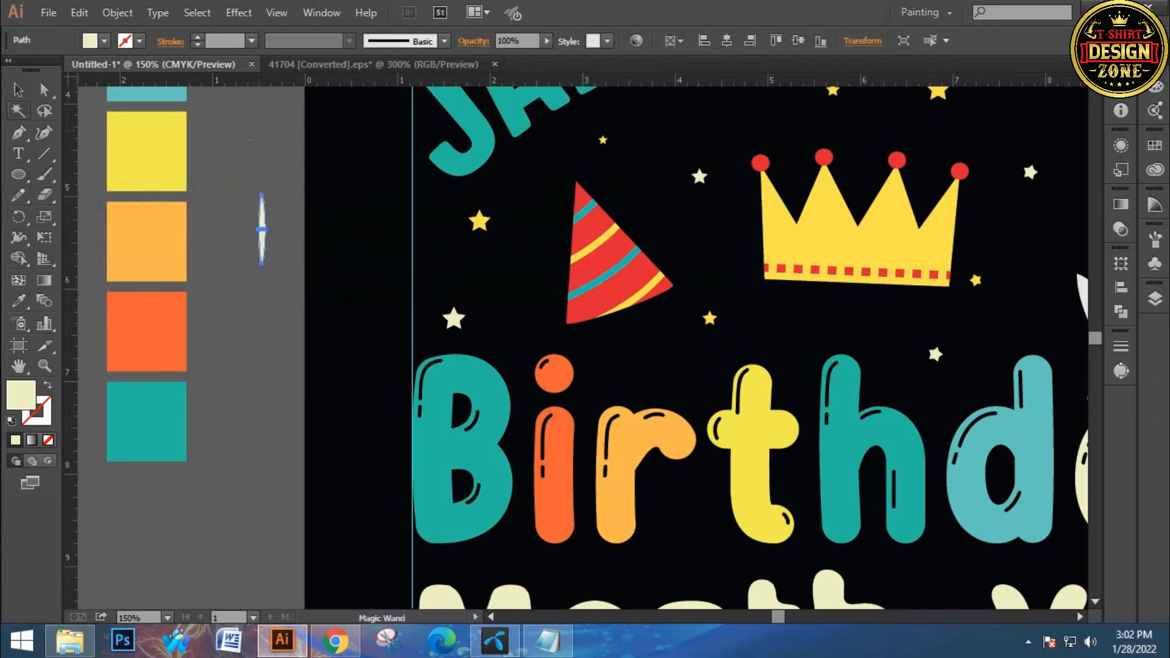
pyautogui.click(18, 90)
pyautogui.click(292, 275)
# Cross the thin ellipse with a copy rotated 90° and group both into a four-pointed sparkle.
pyautogui.keyDown('ctrl'); pyautogui.click(330, 285); pyautogui.keyUp('ctrl')
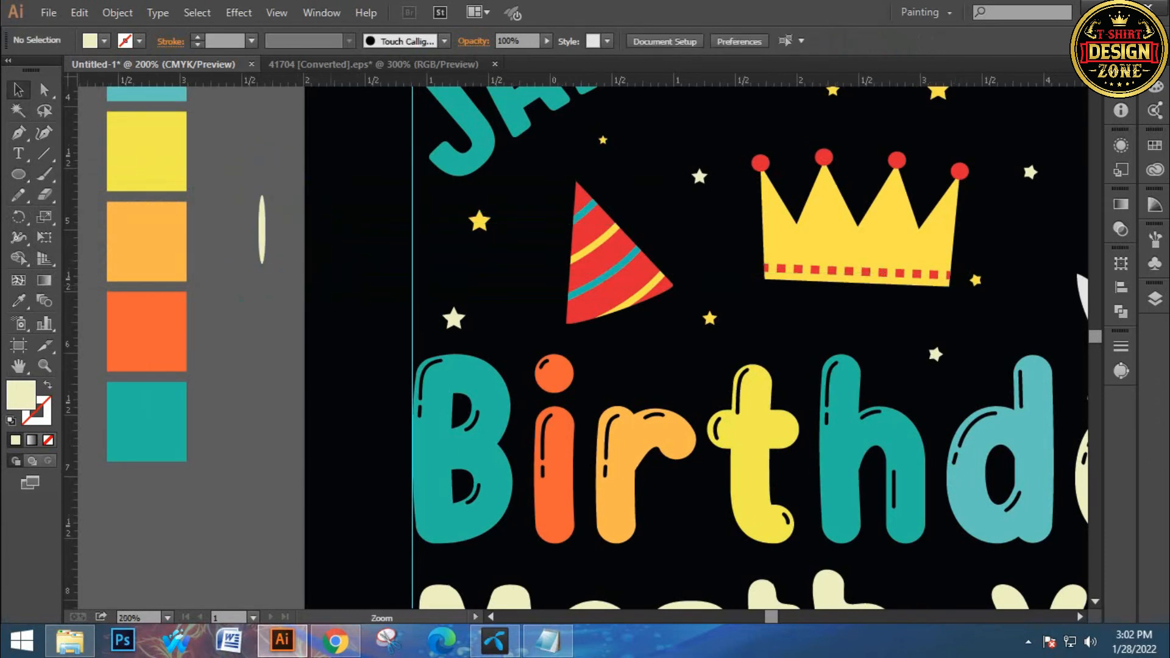
pyautogui.keyDown('ctrl'); pyautogui.click(330, 285); pyautogui.keyUp('ctrl')
pyautogui.moveTo(822, 329); pyautogui.dragTo(500, 250)
pyautogui.click(628, 293)
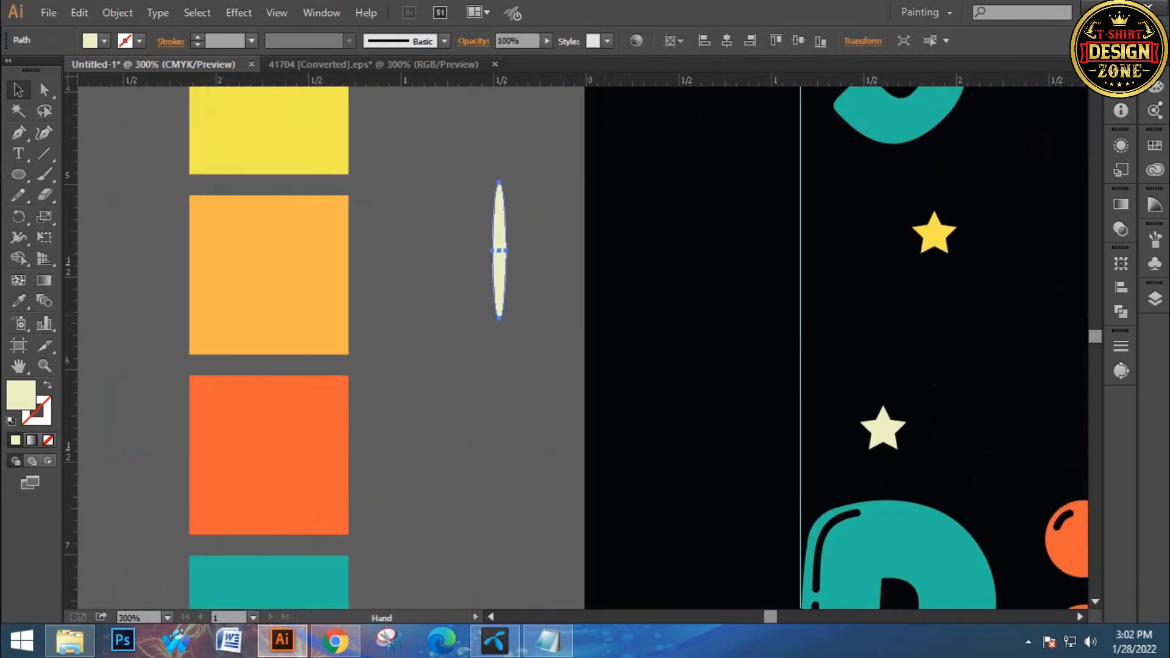
pyautogui.press('a')
pyautogui.press('v')
pyautogui.moveTo(510, 180); pyautogui.dragTo(567, 248)
pyautogui.click(564, 274)
pyautogui.moveTo(466, 221); pyautogui.dragTo(529, 282)
pyautogui.hotkey('ctrl', 'g')
# Scale the grouped cream sparkle down to roughly the size of the small stars.
pyautogui.press('shift')
pyautogui.moveTo(431, 182); pyautogui.dragTo(459, 211)
pyautogui.click(426, 201)
pyautogui.press('space')
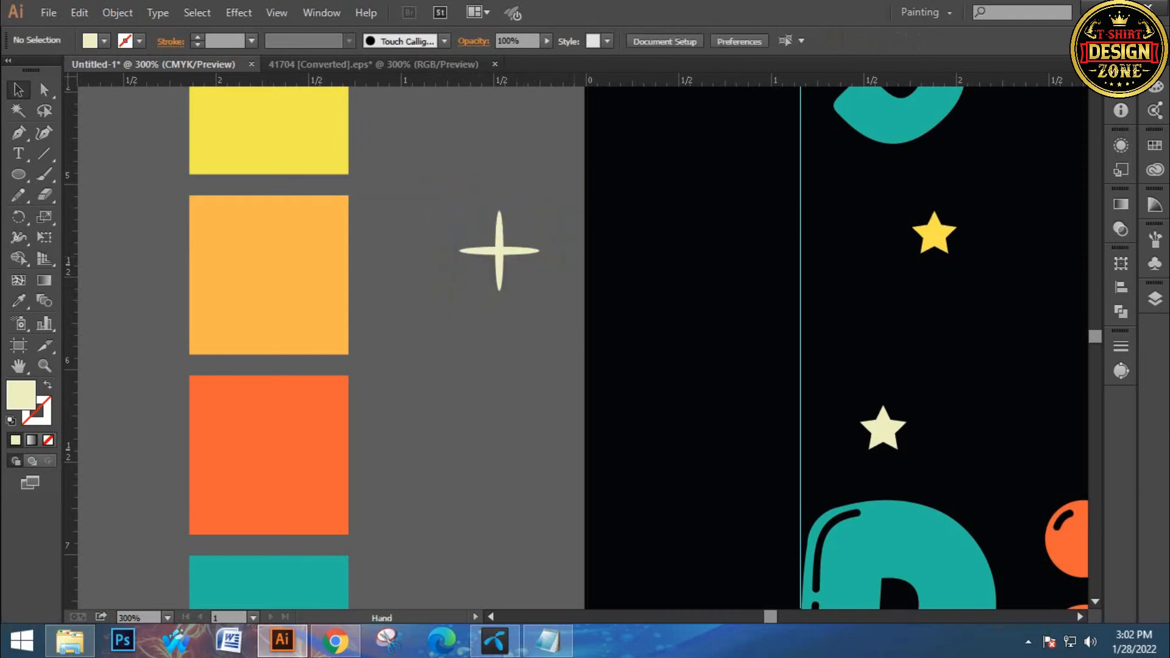
pyautogui.moveTo(463, 292); pyautogui.dragTo(333, 269)
pyautogui.click(369, 227)
pyautogui.press('shift')
# Place a copy of the sparkle between the yellow and cream stars to the left of the party hat.
pyautogui.press('space')
pyautogui.moveTo(366, 228); pyautogui.dragTo(655, 270)
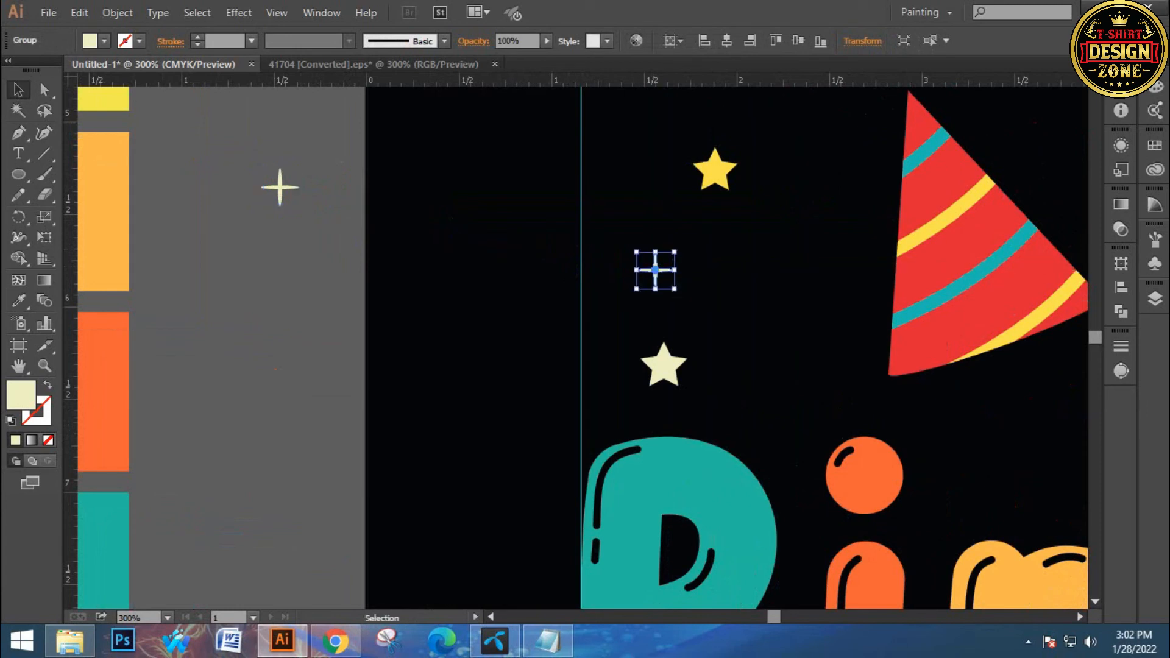
pyautogui.click(524, 219)
# Try to fill the sparkle beside the party hat with white.
pyautogui.click(104, 41)
pyautogui.press('Escape')
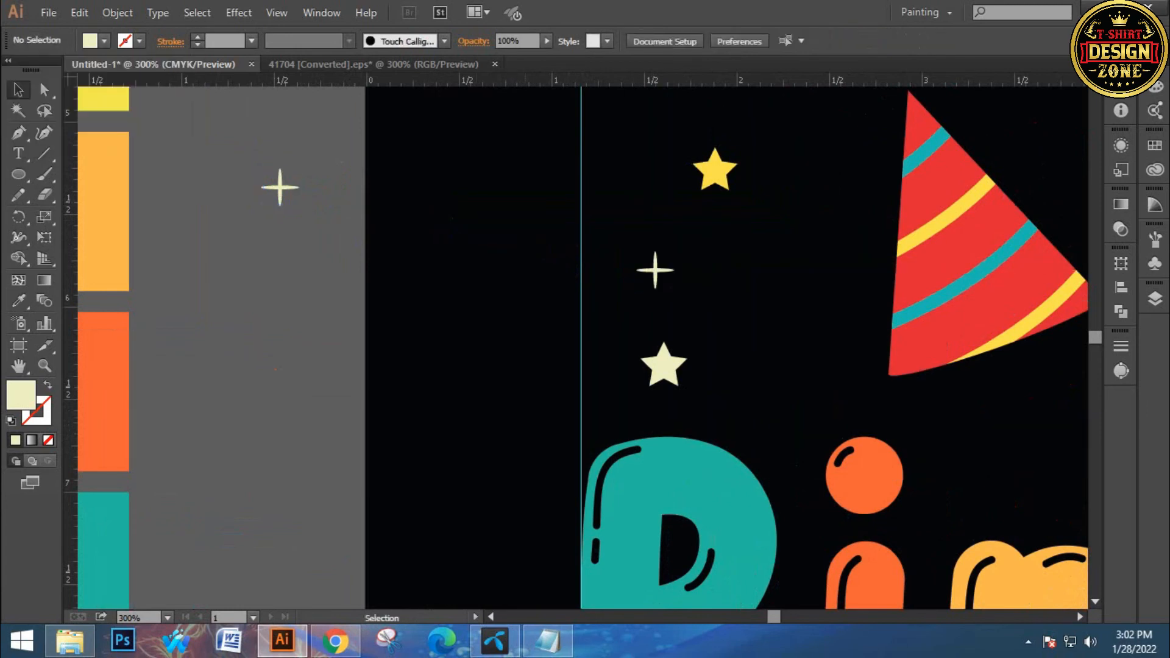
pyautogui.click(652, 271)
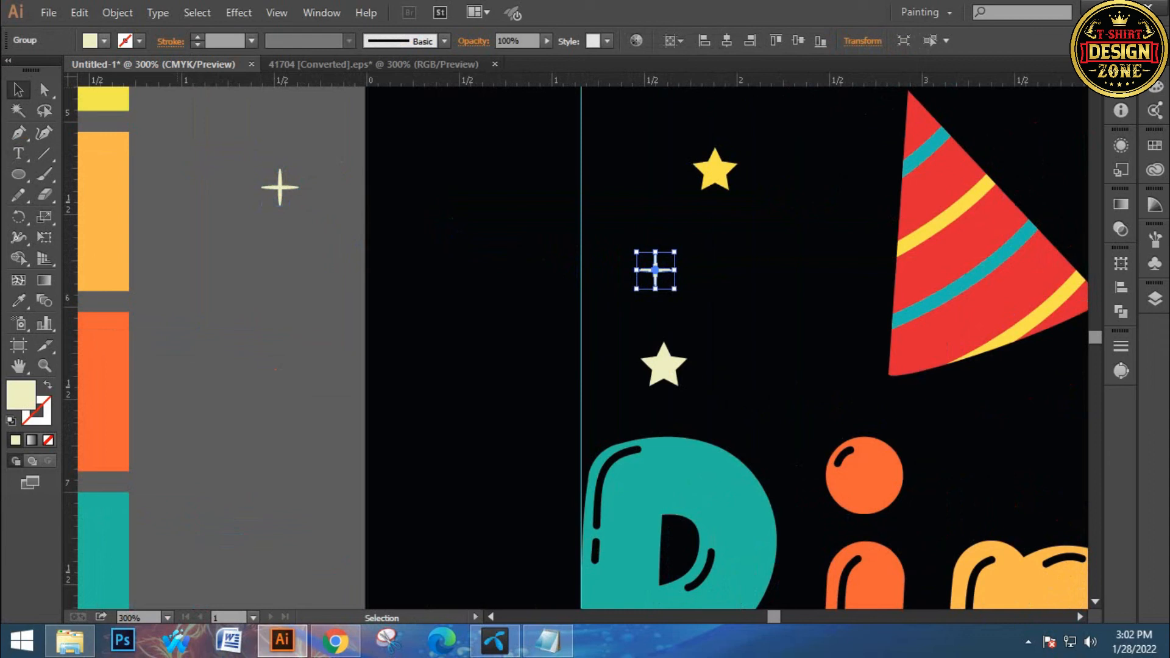
pyautogui.click(104, 41)
pyautogui.click(37, 70)
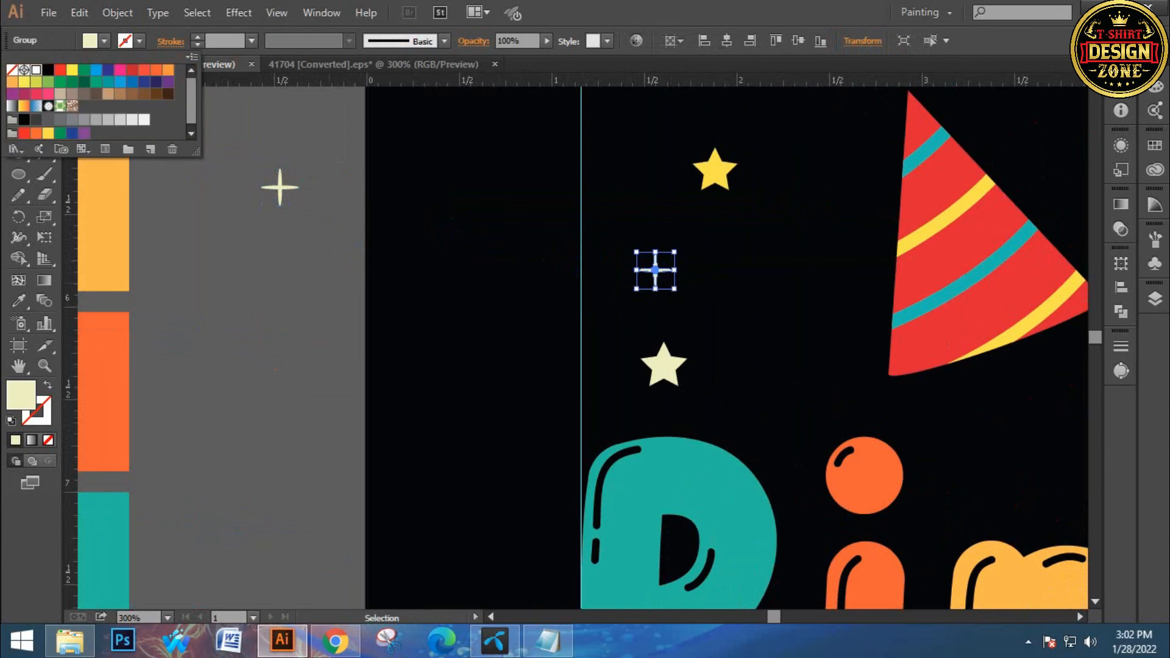
pyautogui.click(262, 275)
# Rotate the sparkle left of the party hat into an X shape and shrink it slightly.
pyautogui.hotkey('ctrl', '+')
pyautogui.hscroll(3, 638, 359)
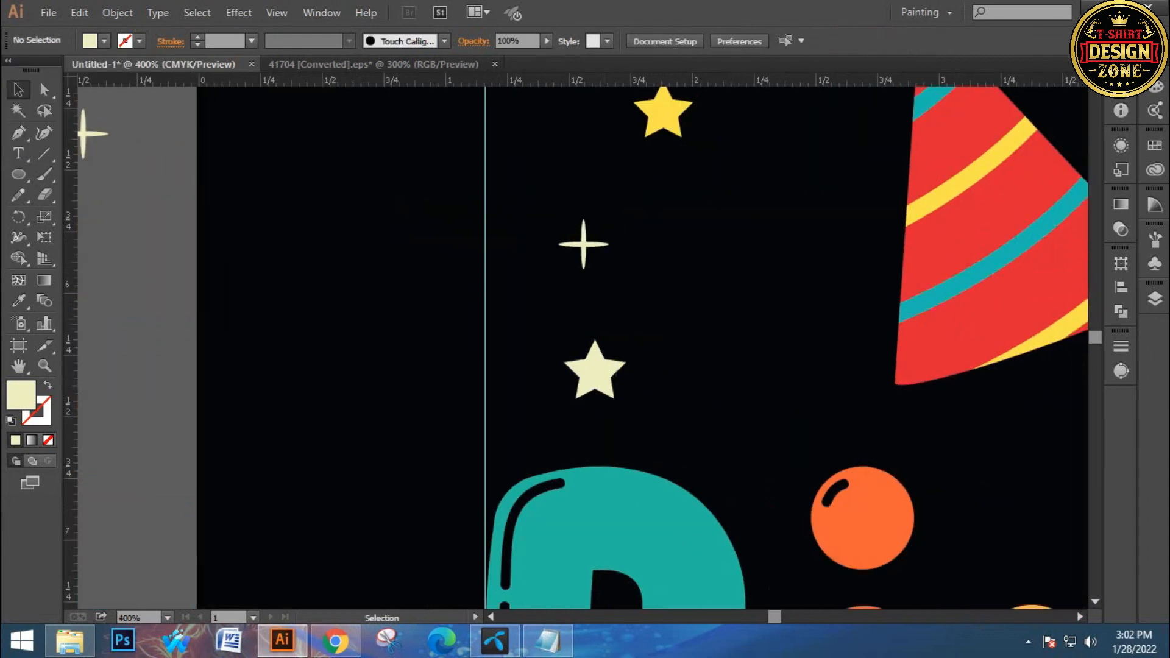
pyautogui.click(585, 245)
pyautogui.moveTo(615, 223); pyautogui.dragTo(621, 250)
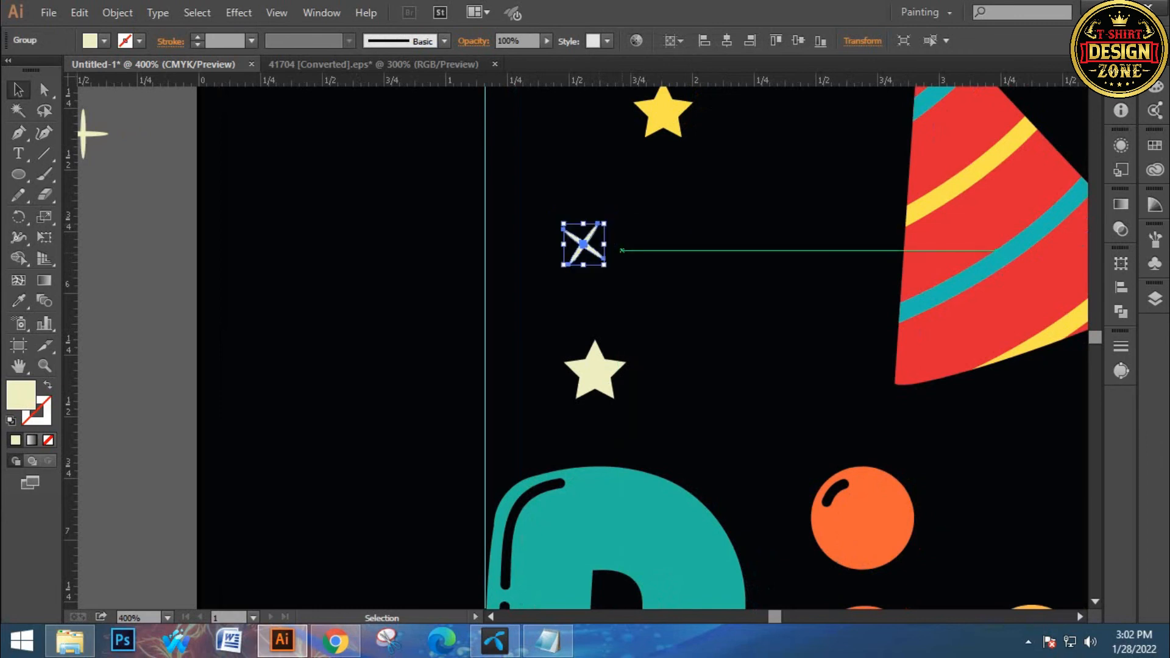
pyautogui.moveTo(564, 224); pyautogui.dragTo(574, 235)
pyautogui.click(634, 278)
# Duplicate the small sparkle around the party hat, including near its tip, toward the crown and above the "r" of "Birthday".
pyautogui.moveTo(634, 277); pyautogui.dragTo(560, 409)
pyautogui.moveTo(511, 376); pyautogui.dragTo(801, 208)
pyautogui.moveTo(800, 207); pyautogui.dragTo(742, 563)
pyautogui.moveTo(786, 317); pyautogui.dragTo(301, 457)
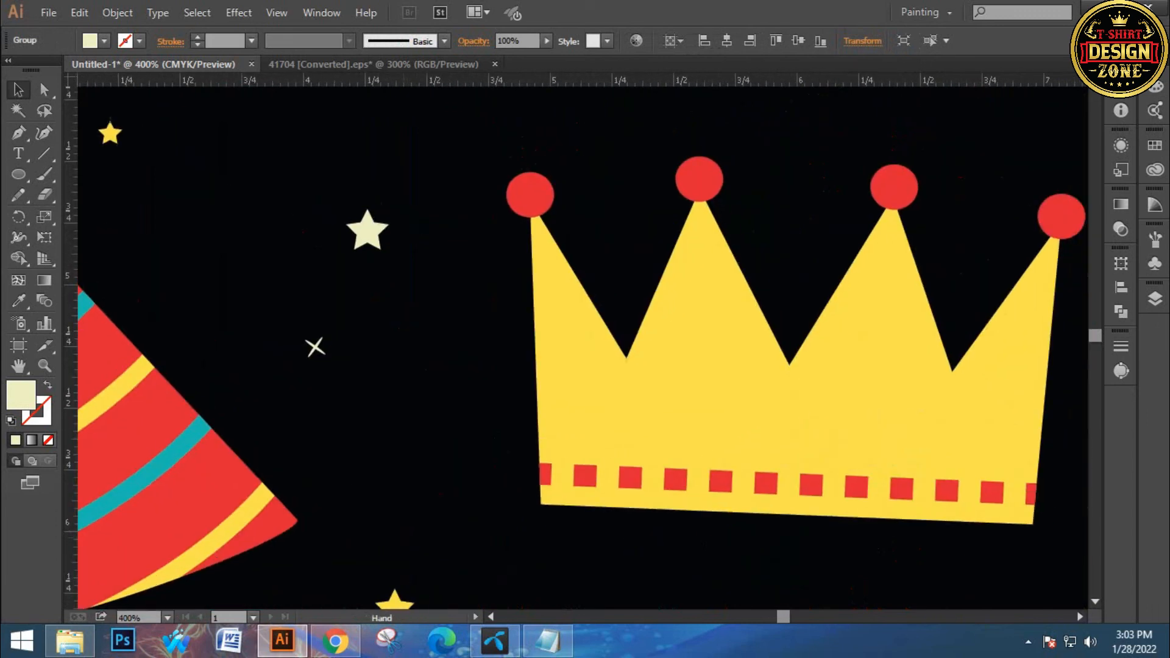
pyautogui.hotkey('ctrl', '-')
pyautogui.hotkey('ctrl', '-')
pyautogui.hotkey('ctrl', '-')
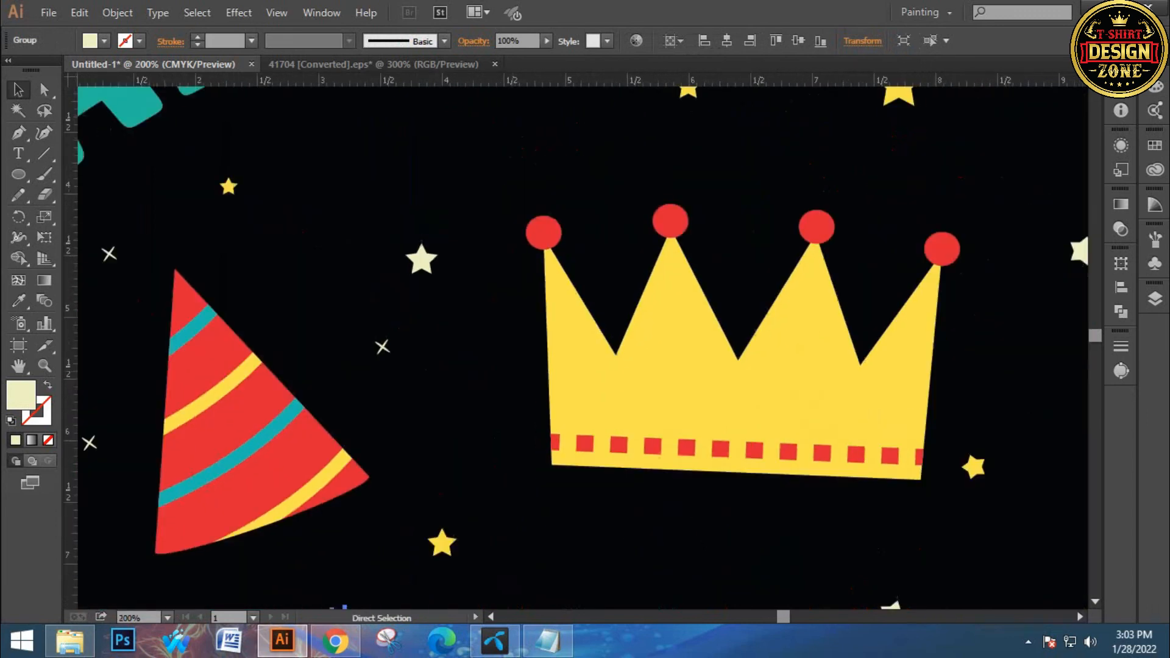
pyautogui.moveTo(640, 366); pyautogui.dragTo(465, 370)
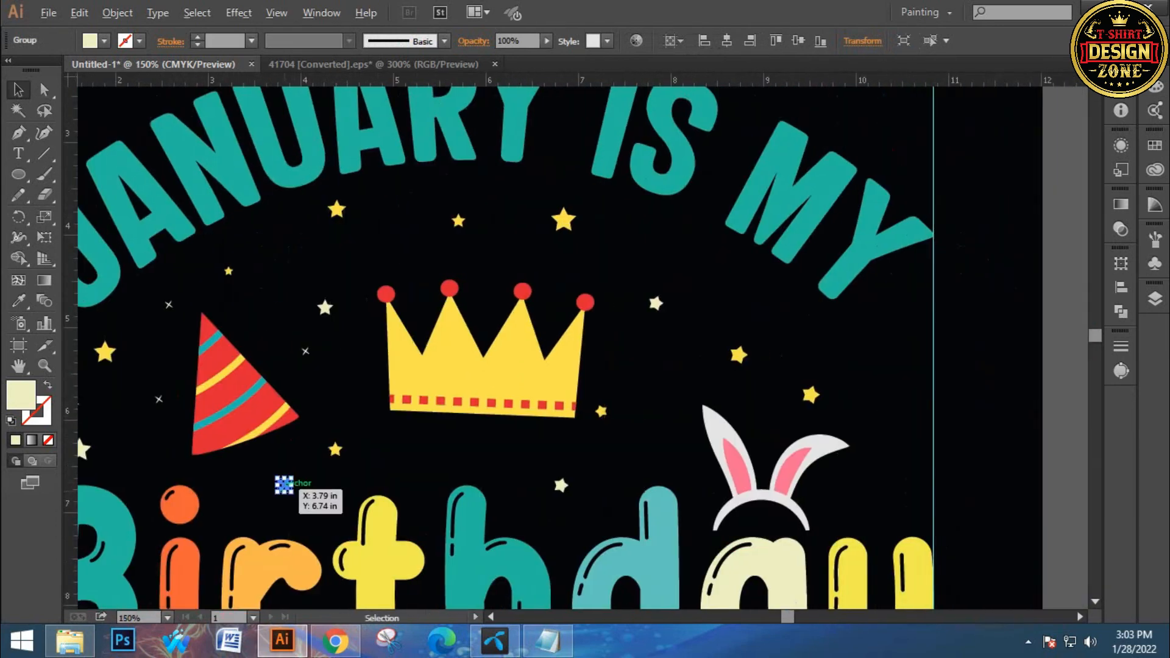
# Scatter further sparkle copies above the crown and between the crown and the bunny ears.
pyautogui.moveTo(284, 485); pyautogui.dragTo(513, 217)
pyautogui.moveTo(692, 271); pyautogui.dragTo(859, 362)
pyautogui.click(902, 372)
pyautogui.hotkey('ctrl', '0')
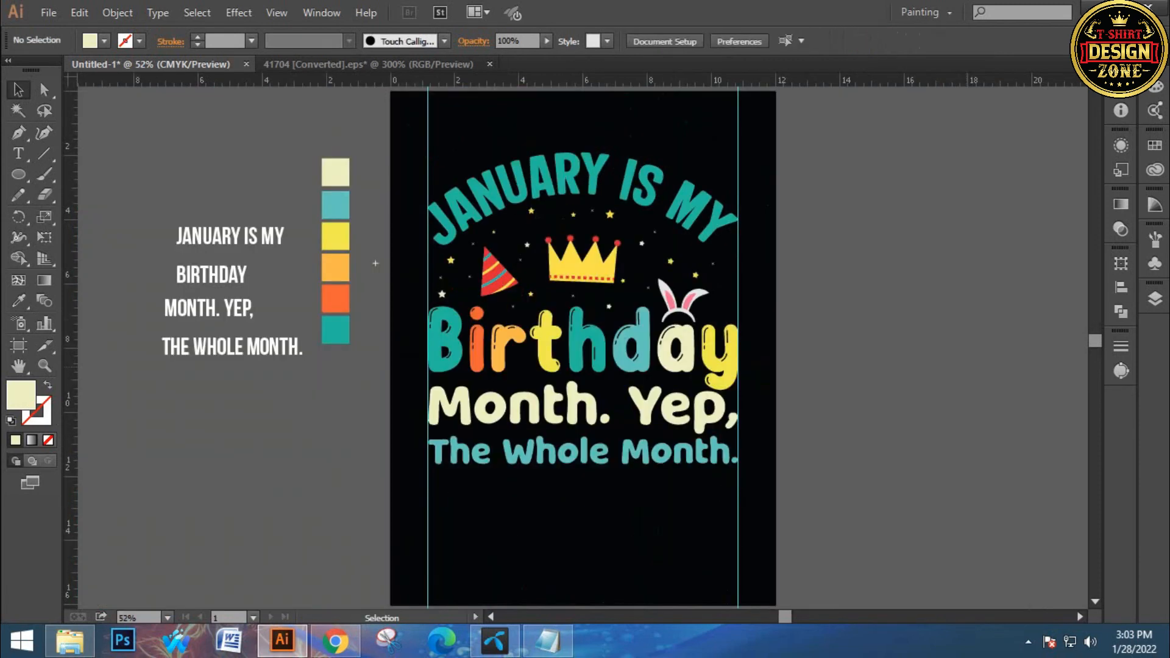
# Copy two yellow stars into the gap between "Birthday" and "Month. Yep,", one above "Month" and one before "Yep".
pyautogui.hotkey('ctrl', 'space')
pyautogui.keyDown('ctrl'); pyautogui.click(617, 358); pyautogui.keyUp('ctrl')
pyautogui.keyDown('ctrl'); pyautogui.click(617, 357); pyautogui.keyUp('ctrl')
pyautogui.moveTo(617, 357); pyautogui.dragTo(668, 449)
pyautogui.moveTo(568, 149); pyautogui.dragTo(398, 461)
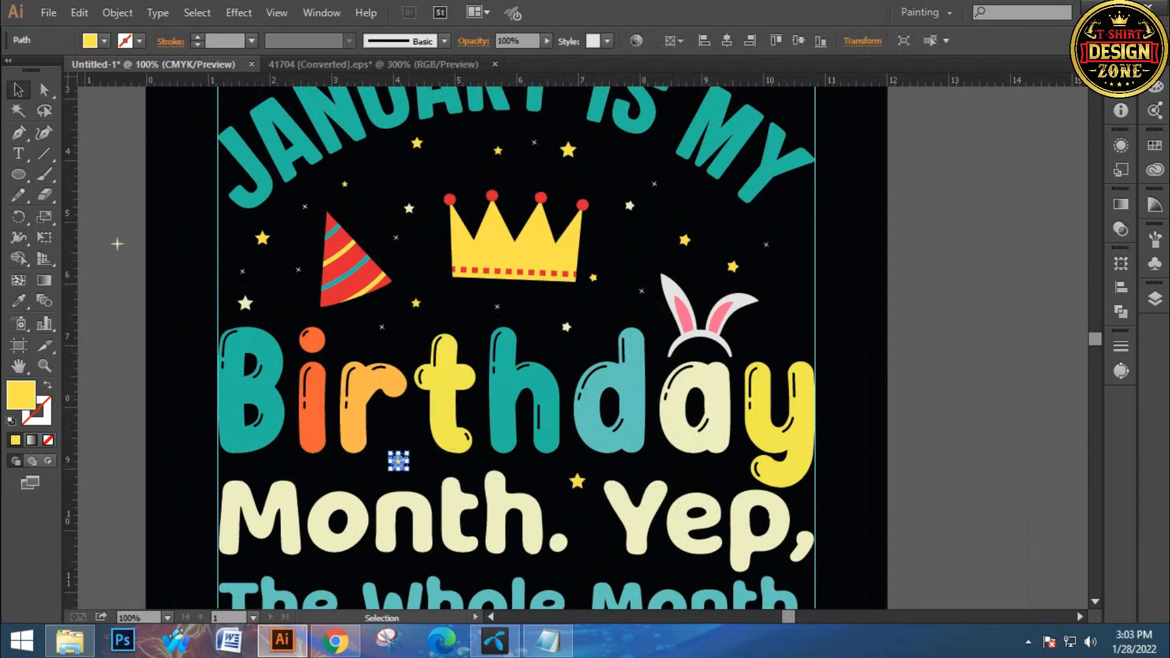
# Copy two small sparkles into the gap between "Birthday" and the start of "Month".
pyautogui.moveTo(383, 328); pyautogui.dragTo(326, 462)
pyautogui.moveTo(325, 462); pyautogui.dragTo(261, 469)
pyautogui.moveTo(260, 468); pyautogui.dragTo(421, 578)
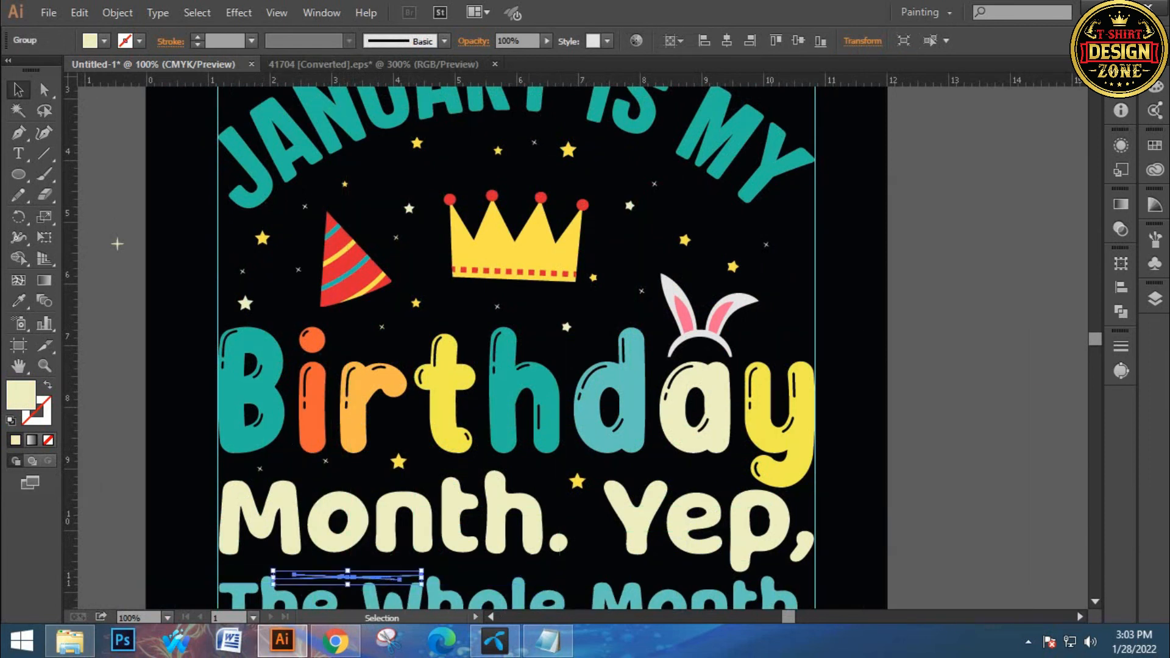
pyautogui.hotkey('ctrl', 'z')
# Place sparkle copies above the last line, one between "The" and "Whole" and one near the start of "Month.".
pyautogui.press('space')
pyautogui.moveTo(348, 577); pyautogui.dragTo(319, 440)
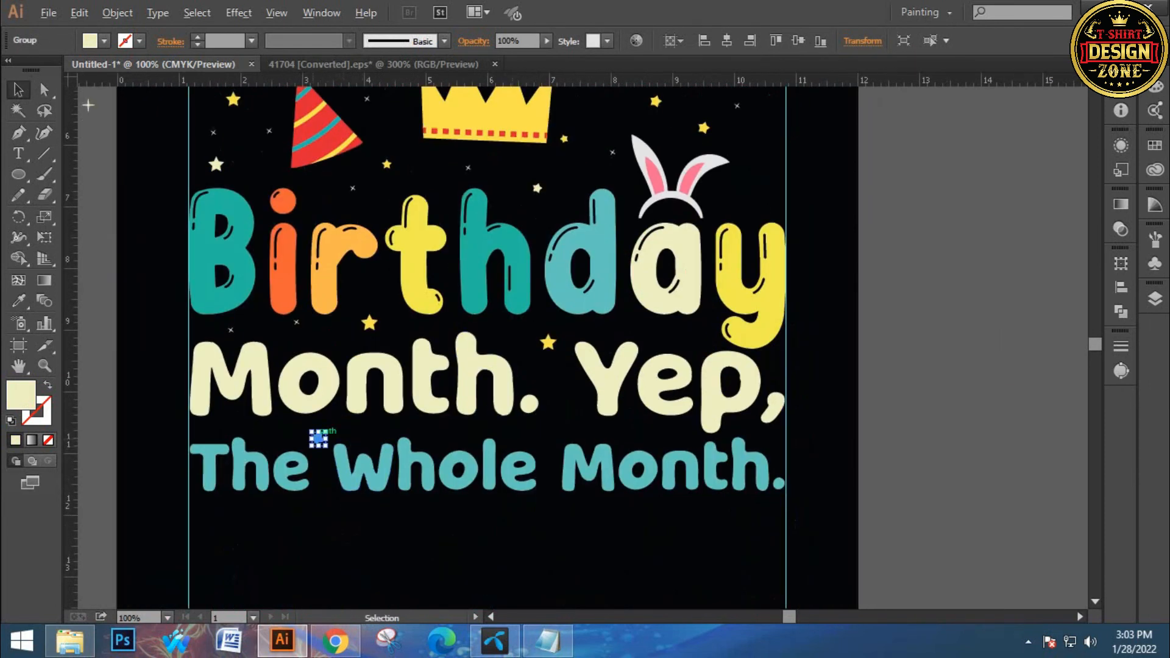
pyautogui.moveTo(319, 438); pyautogui.dragTo(567, 415)
pyautogui.click(585, 536)
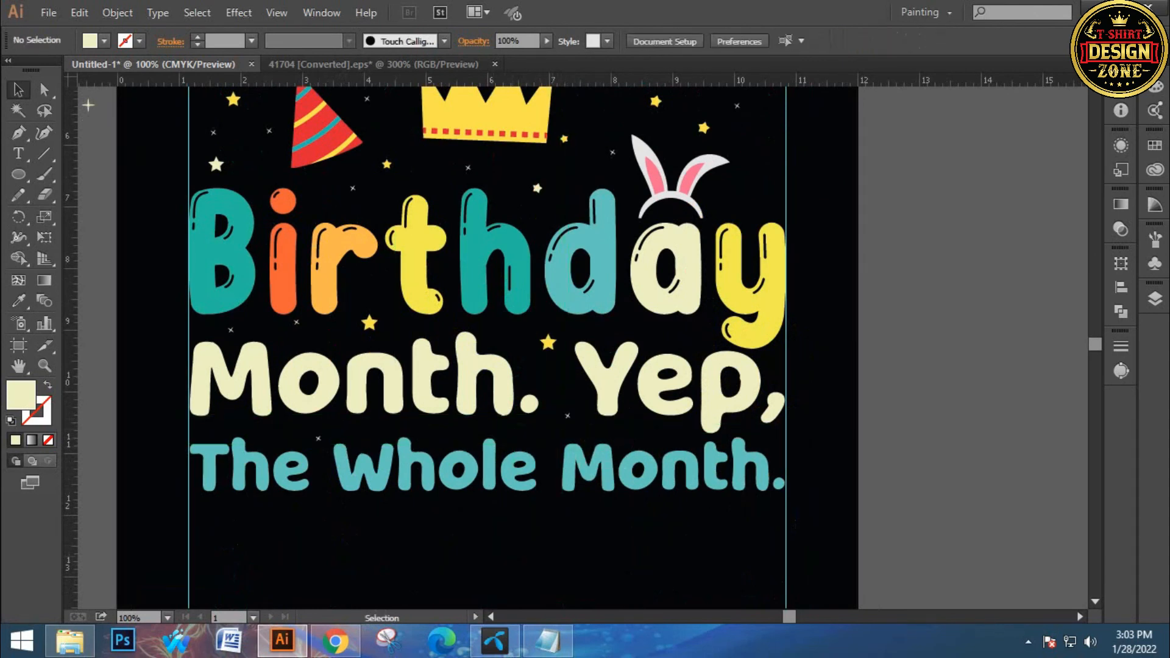
pyautogui.hotkey('ctrl', '0')
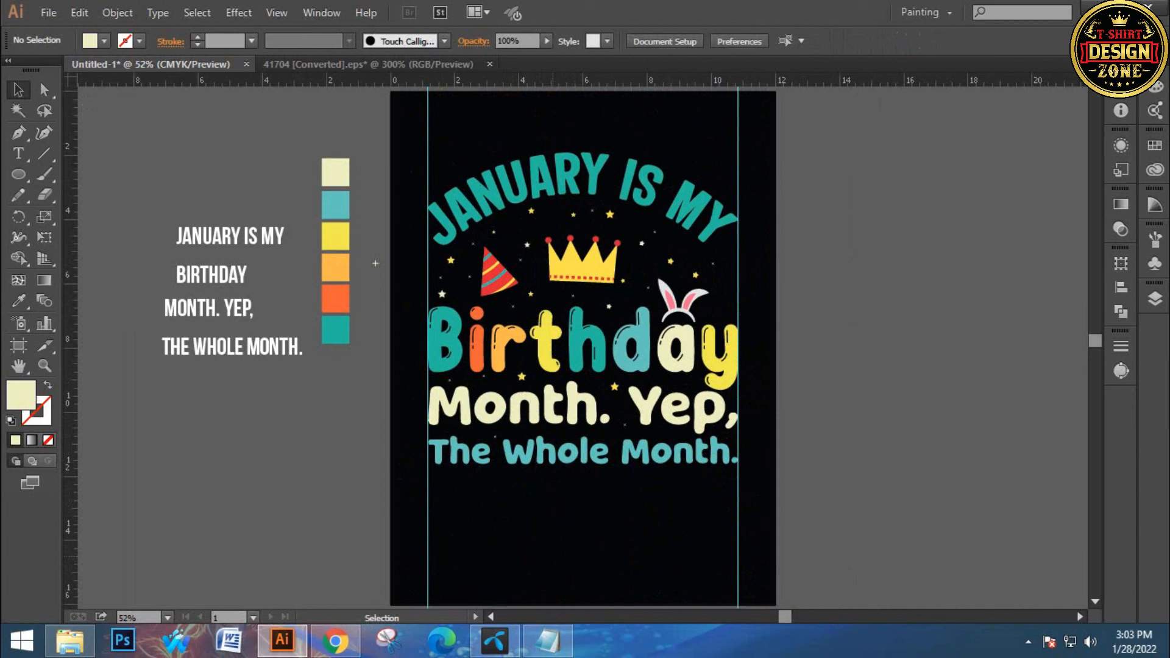
pyautogui.moveTo(375, 263); pyautogui.dragTo(347, 262)
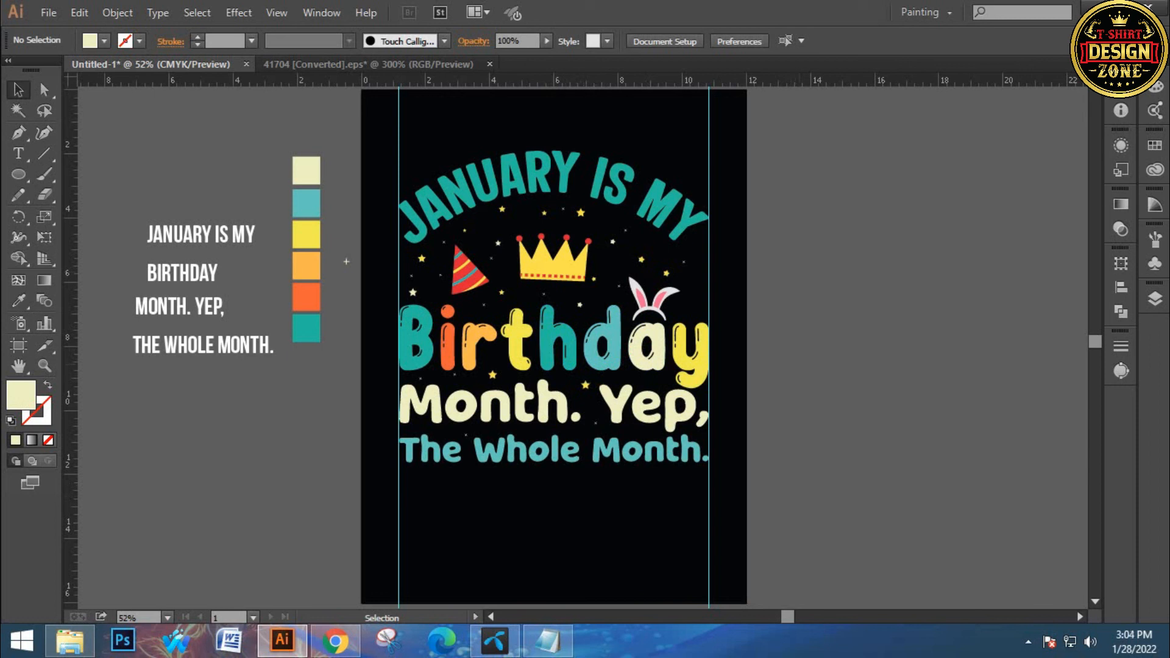
pyautogui.moveTo(347, 262); pyautogui.dragTo(193, 285)
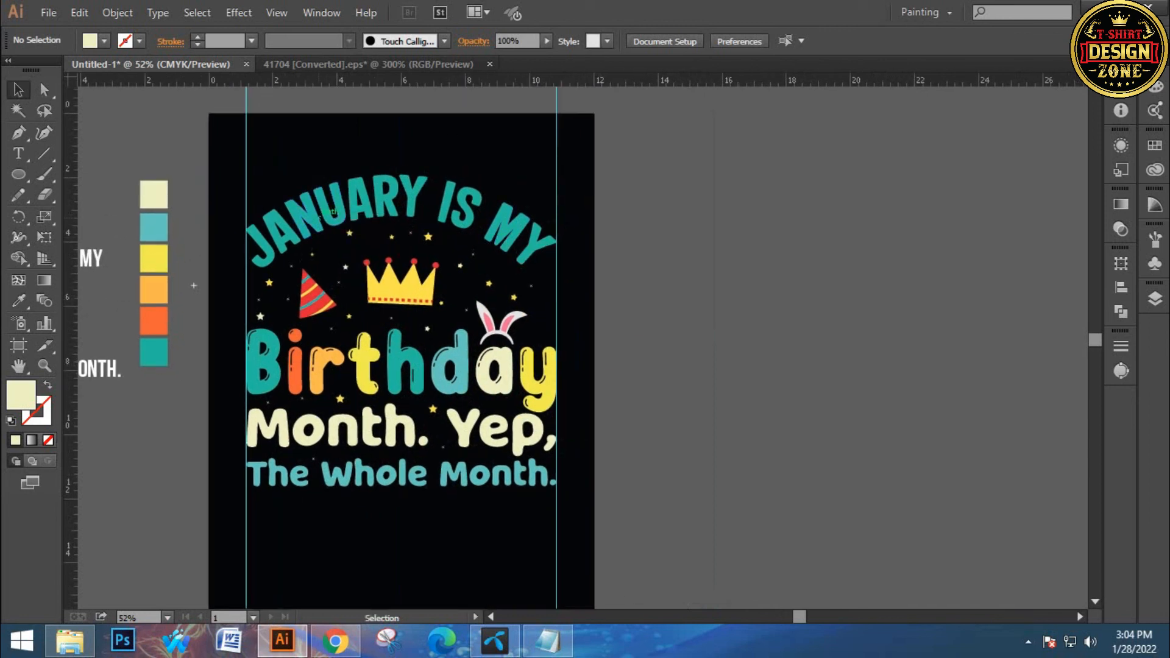
pyautogui.click(325, 215)
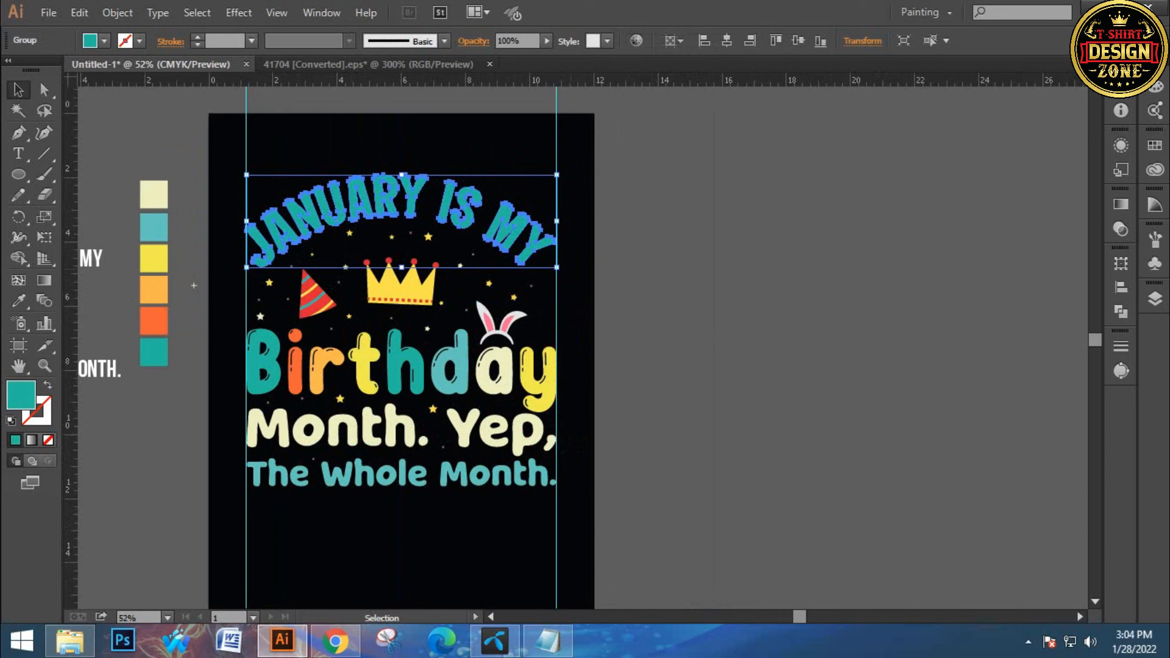
pyautogui.click(194, 286)
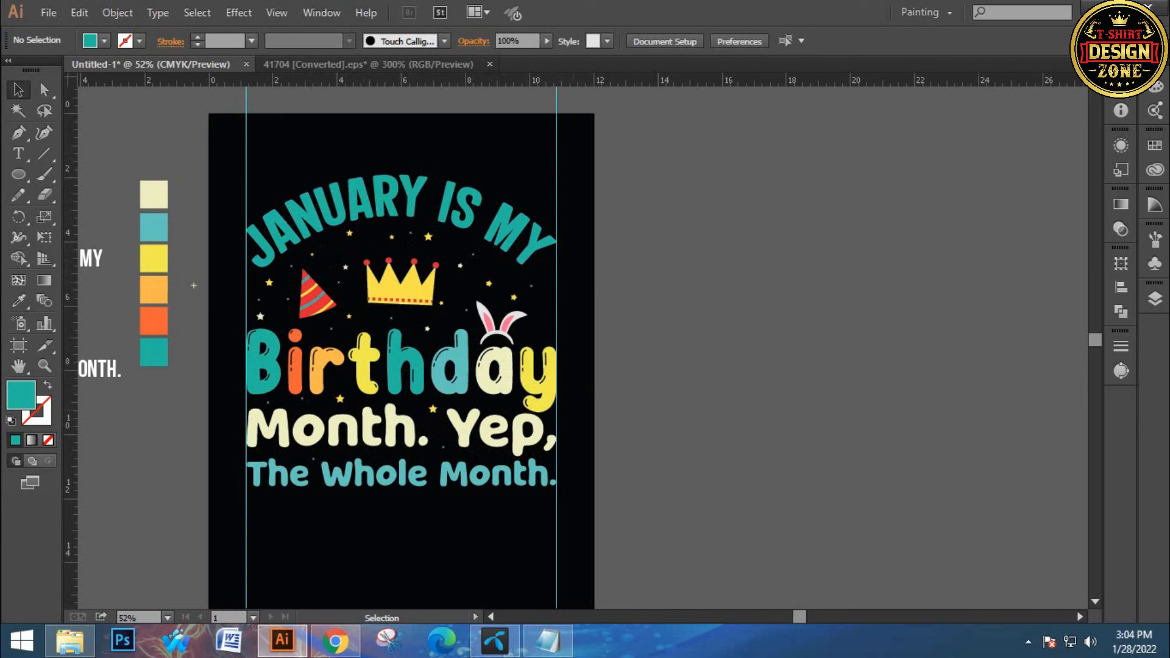
pyautogui.moveTo(481, 470); pyautogui.dragTo(471, 447)
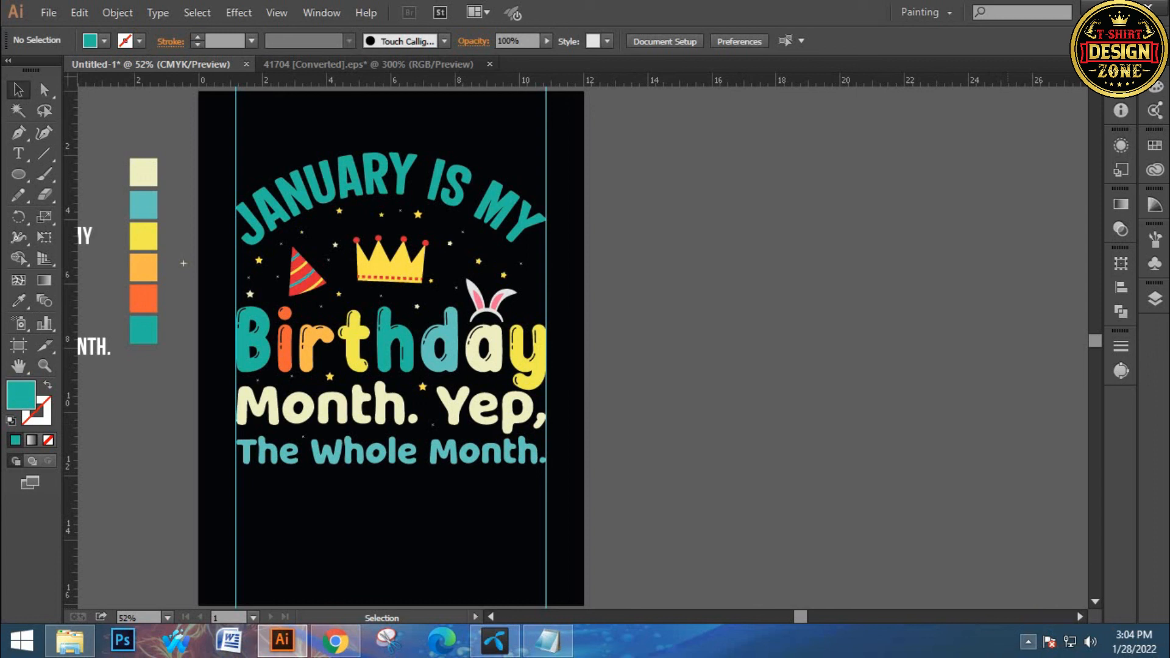
pyautogui.click(1028, 642)
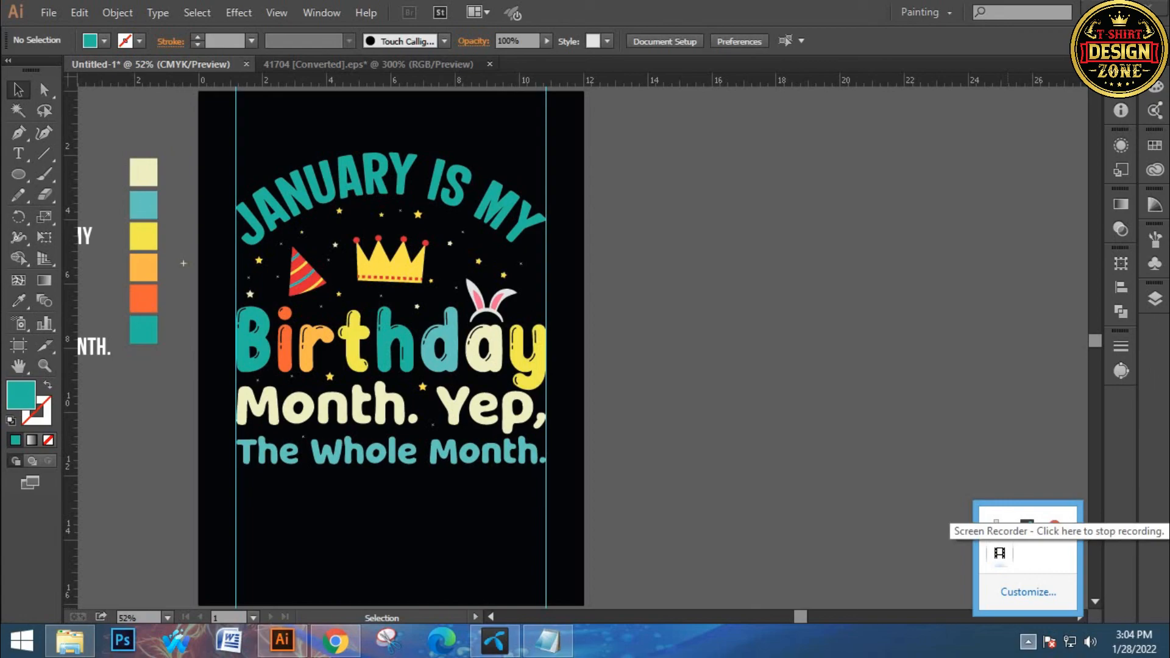